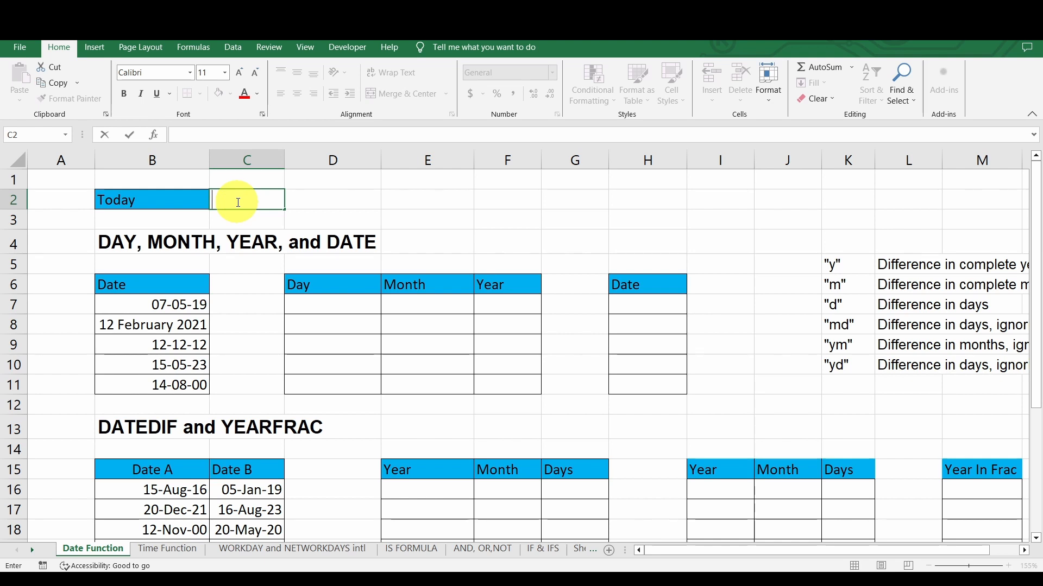
Enter the formula =TODAY() in cell C2, beside the Today label.
type("=toda")
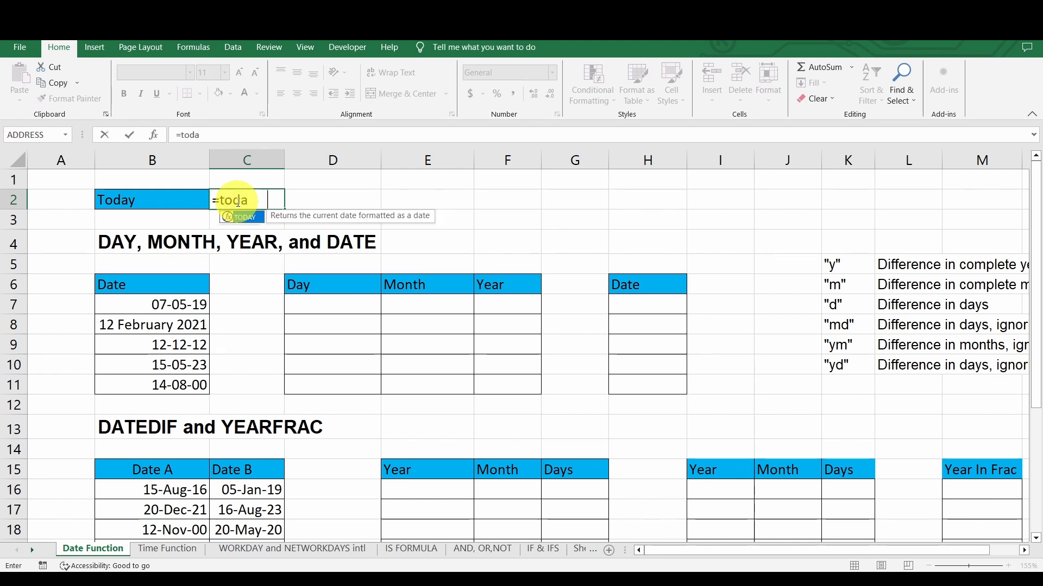
key("Tab")
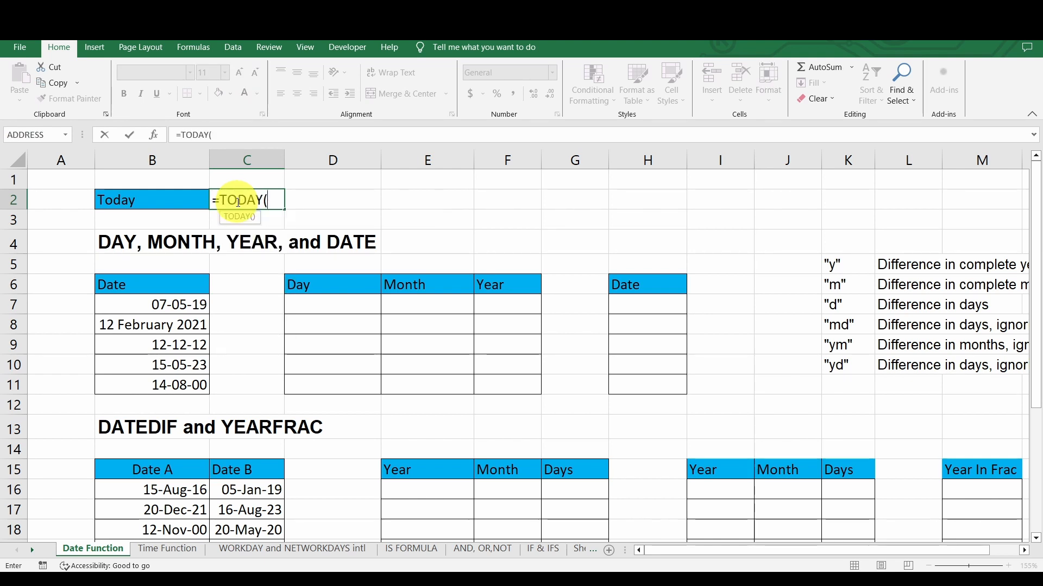
key("Return")
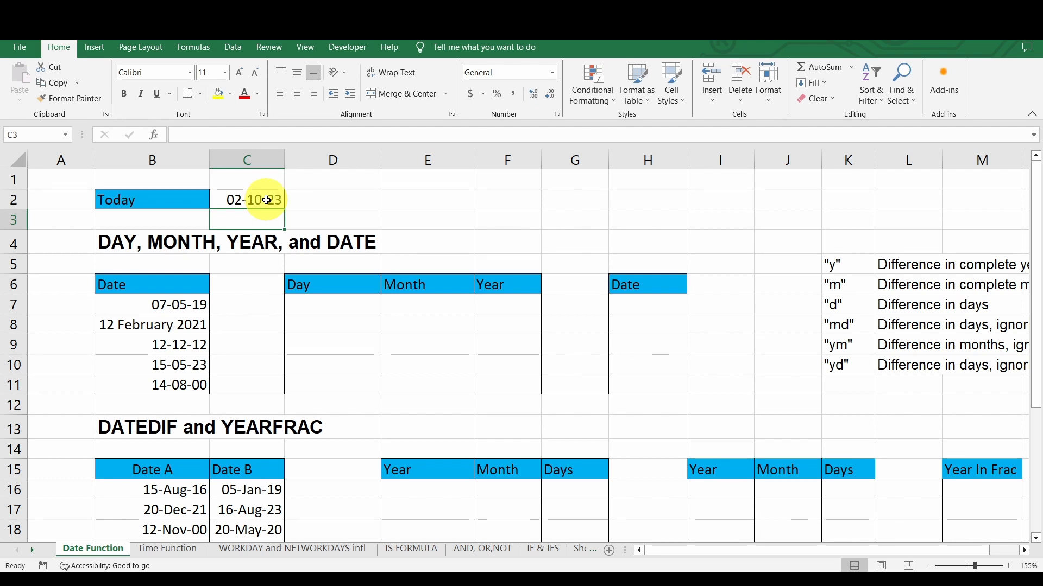
left_click(253, 200)
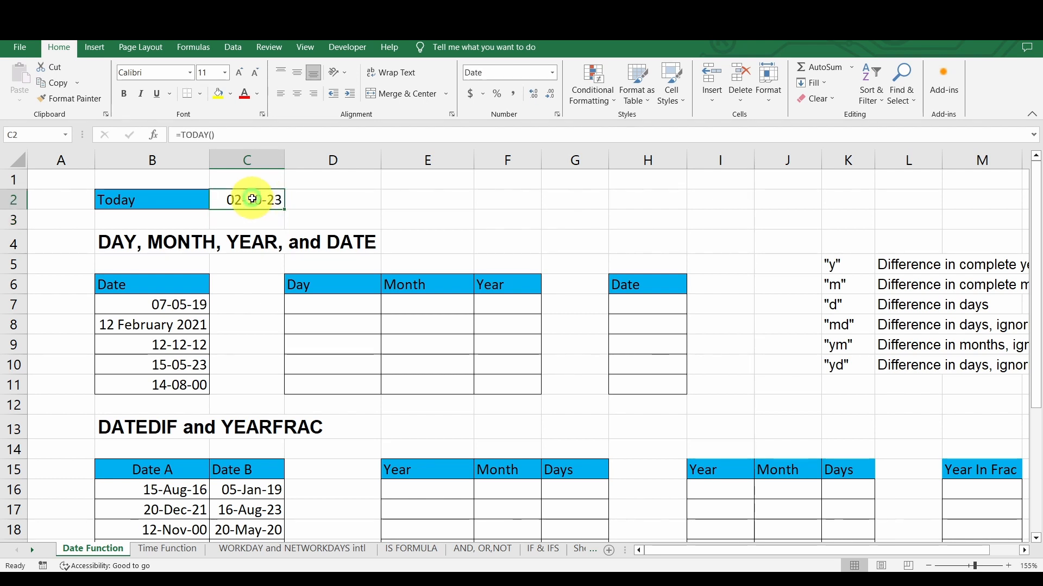
scroll(337, 255, "down", 1)
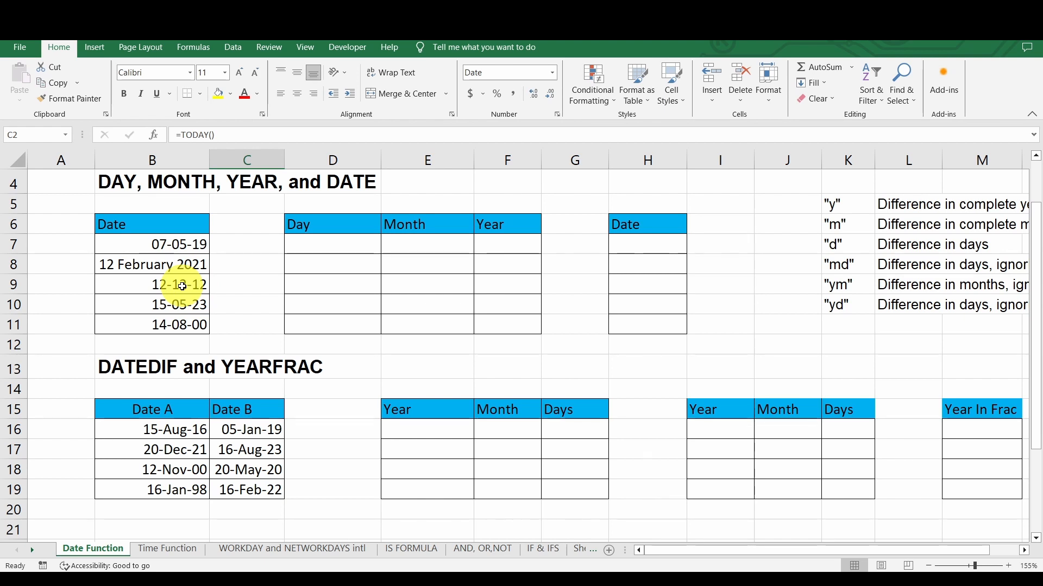
left_click(305, 246)
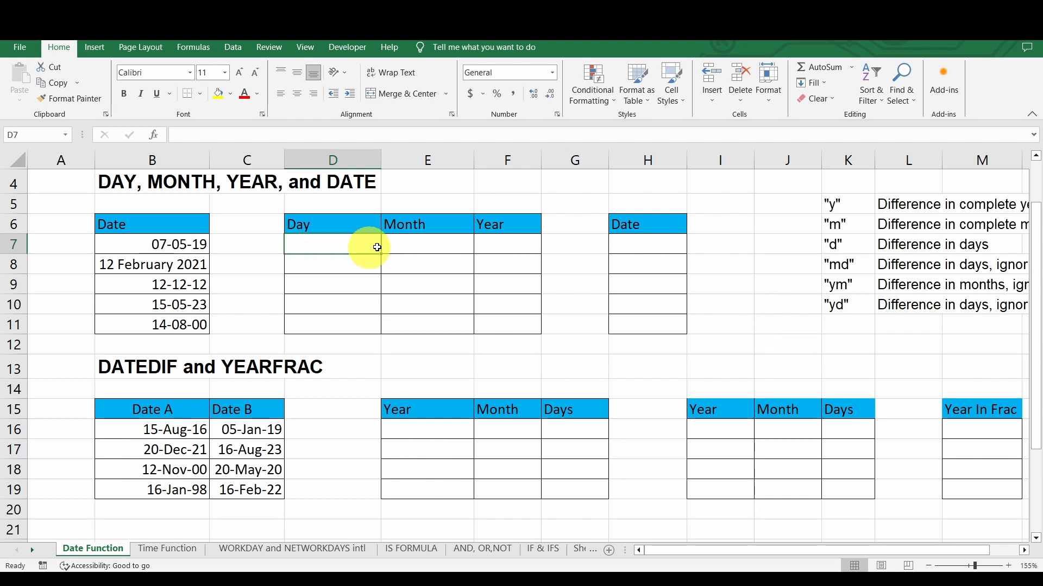
left_click(407, 244)
left_click(490, 240)
left_click(339, 243)
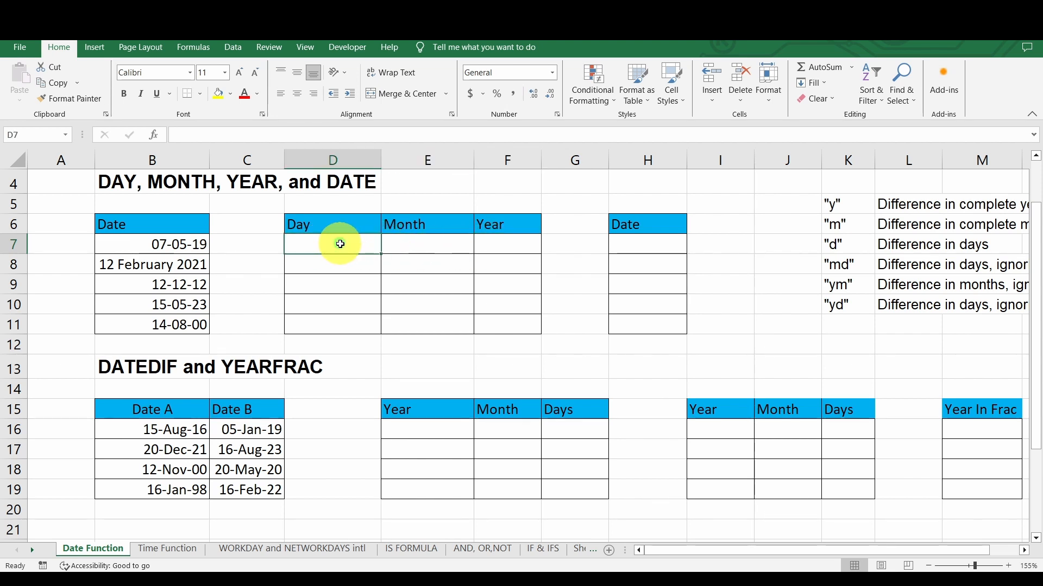
left_click(406, 243)
left_click(490, 243)
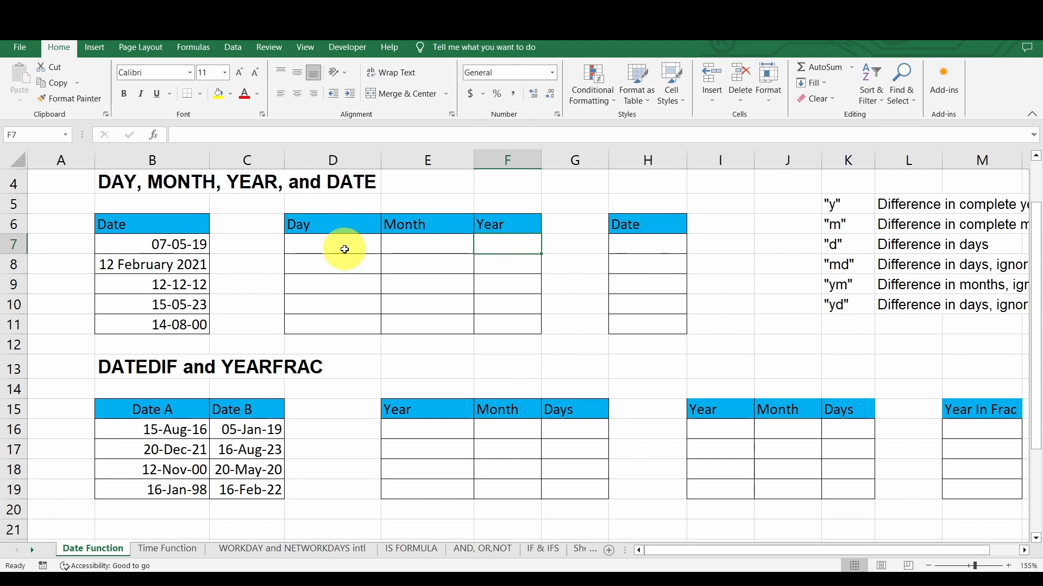
left_click(174, 242)
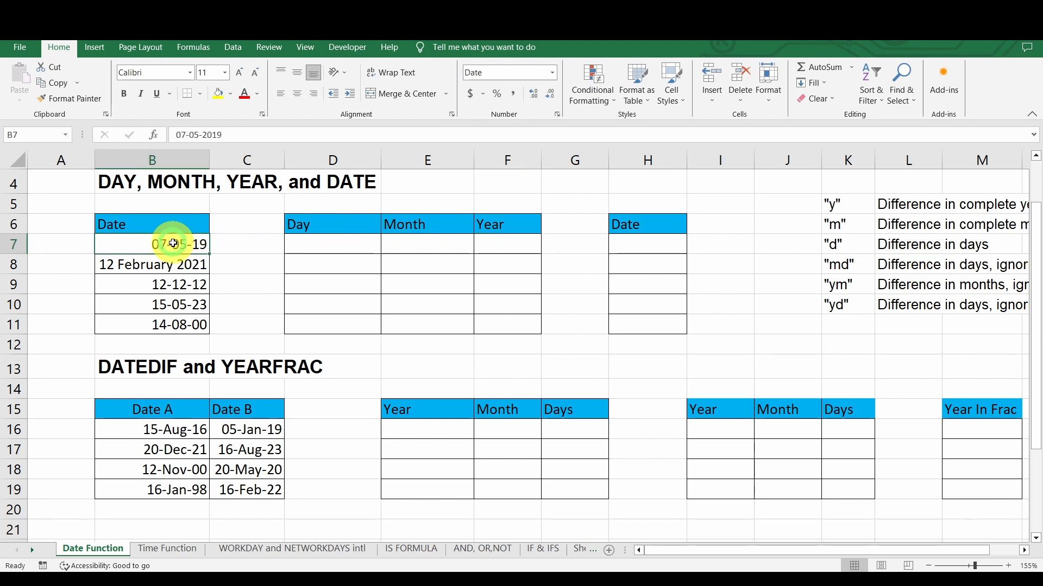
left_click(416, 248)
left_click(184, 245)
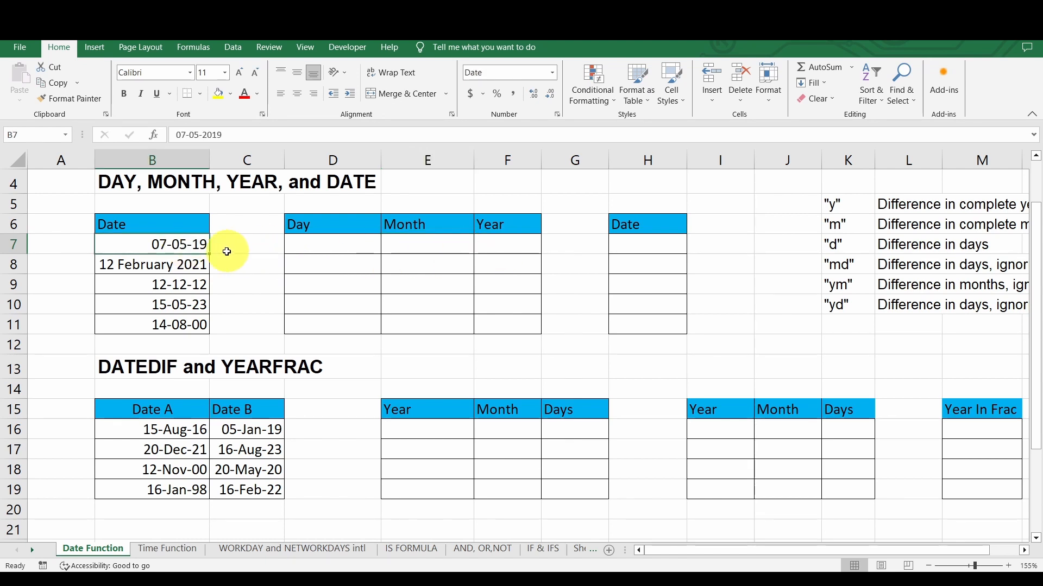
Enter =DAY(B7) in D7 and fill the formula down the Day column to D11.
left_click(307, 249)
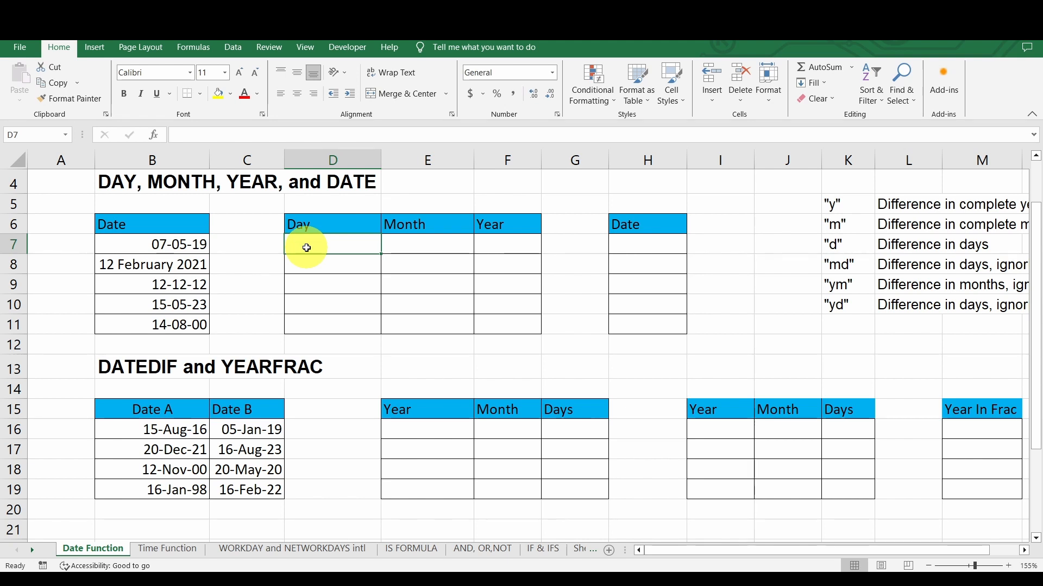
type("=day")
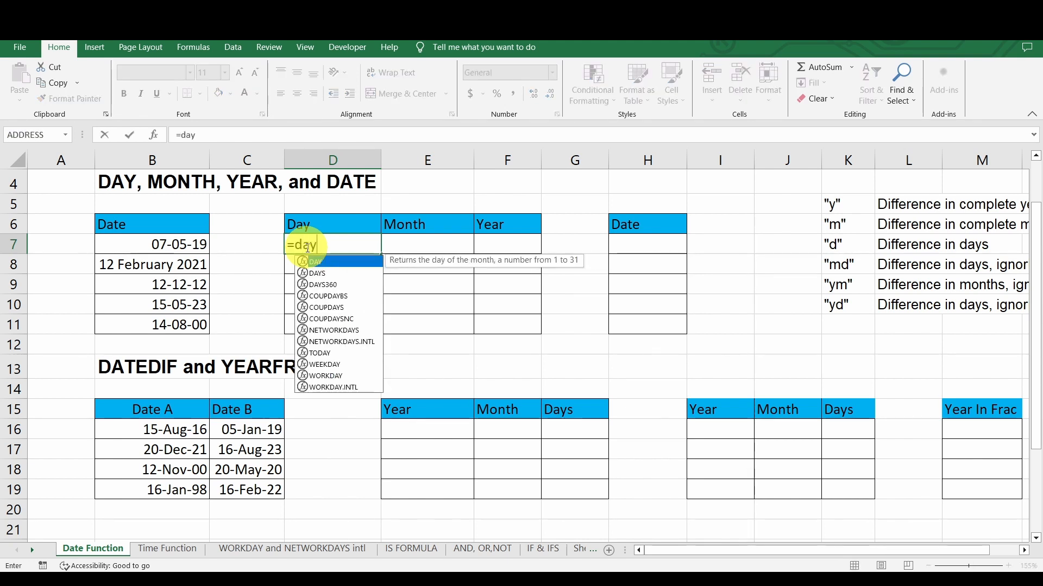
key("Tab")
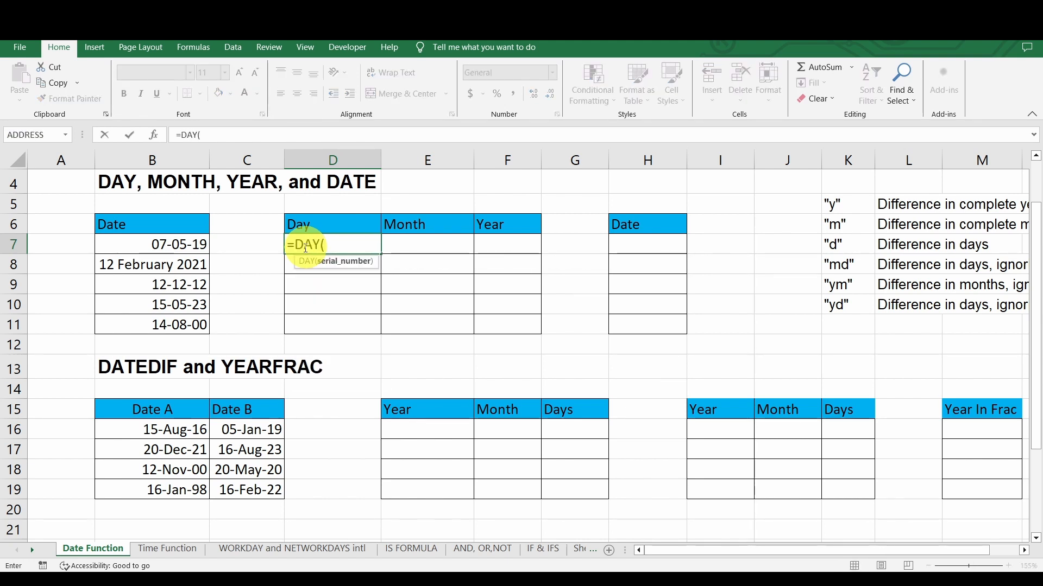
left_click(157, 245)
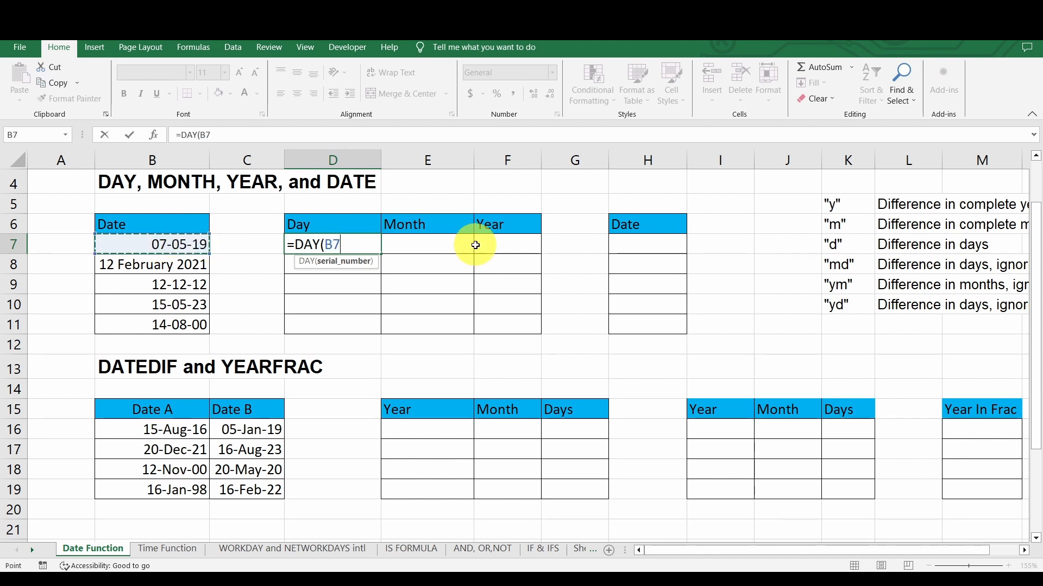
key("Return")
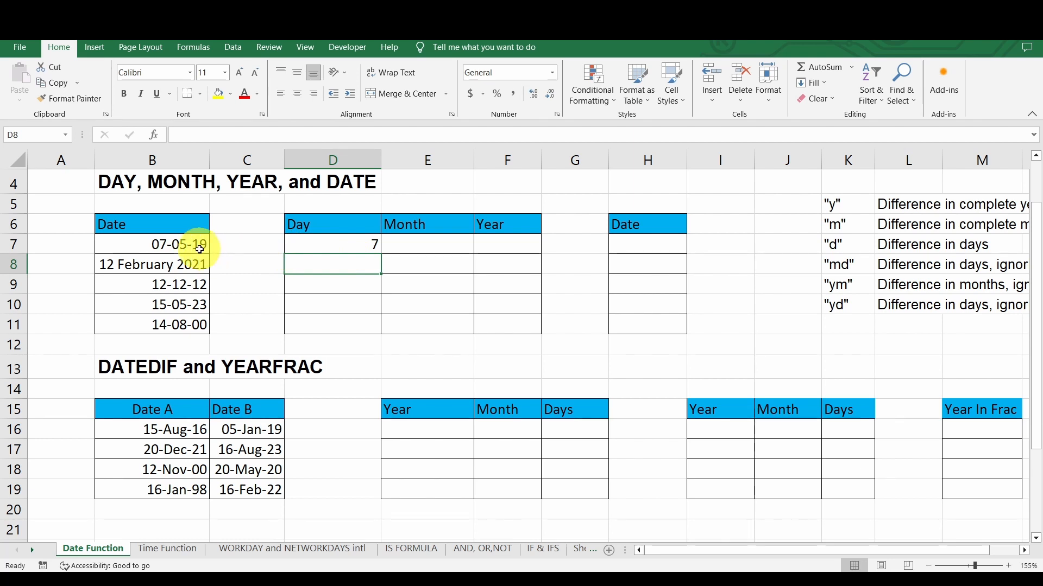
left_click(423, 243)
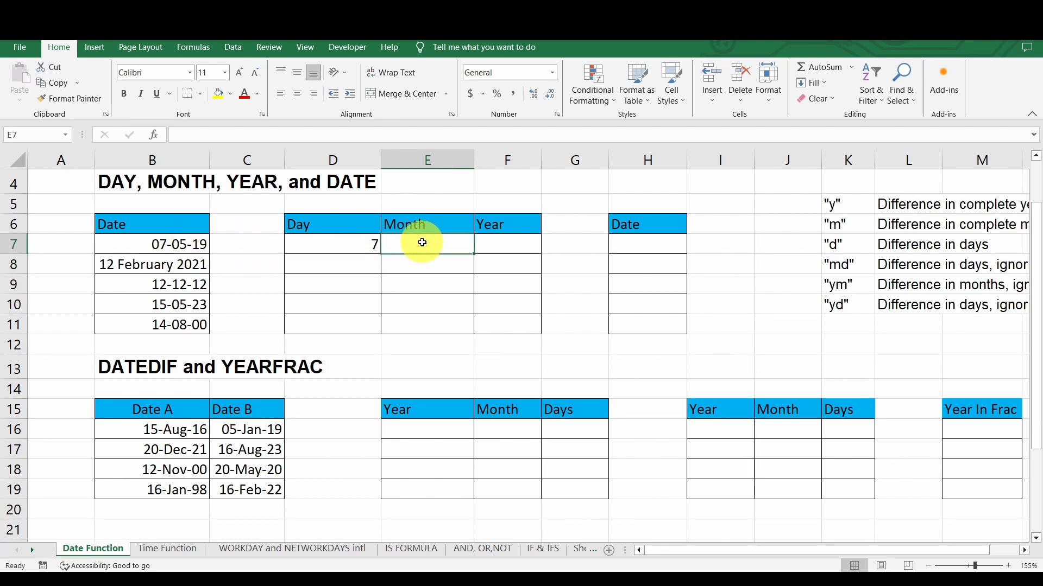
left_click(372, 244)
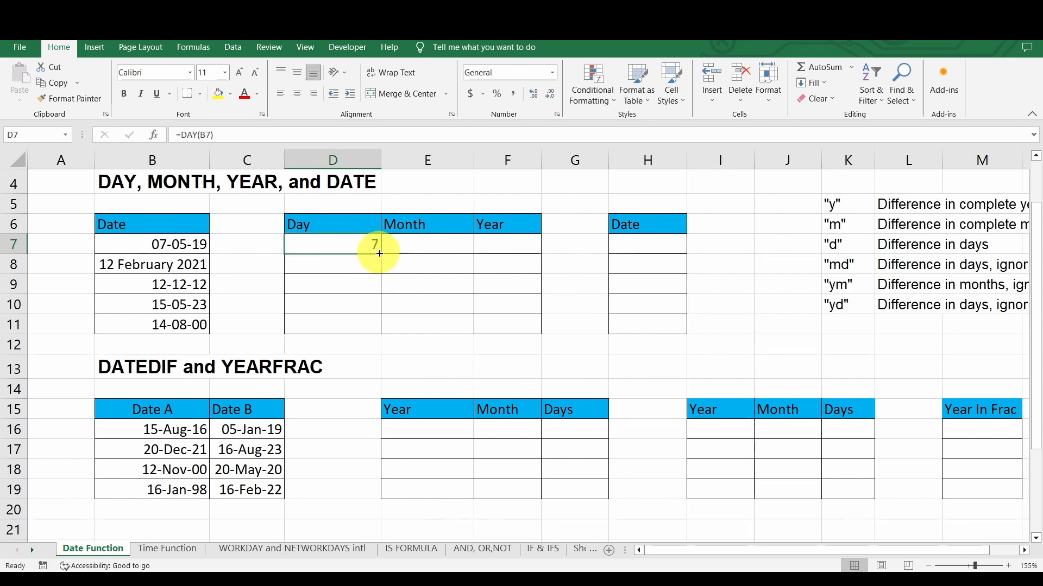
left_click_drag(381, 253, 384, 326)
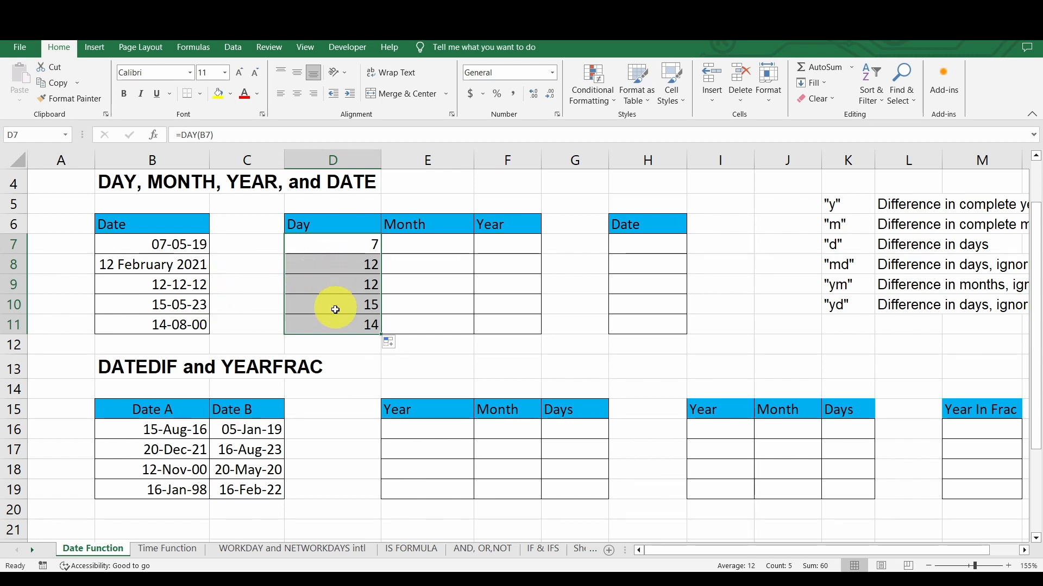
Enter =MONTH(B7) in E7 and fill the formula down the Month column to E11.
double_click(441, 247)
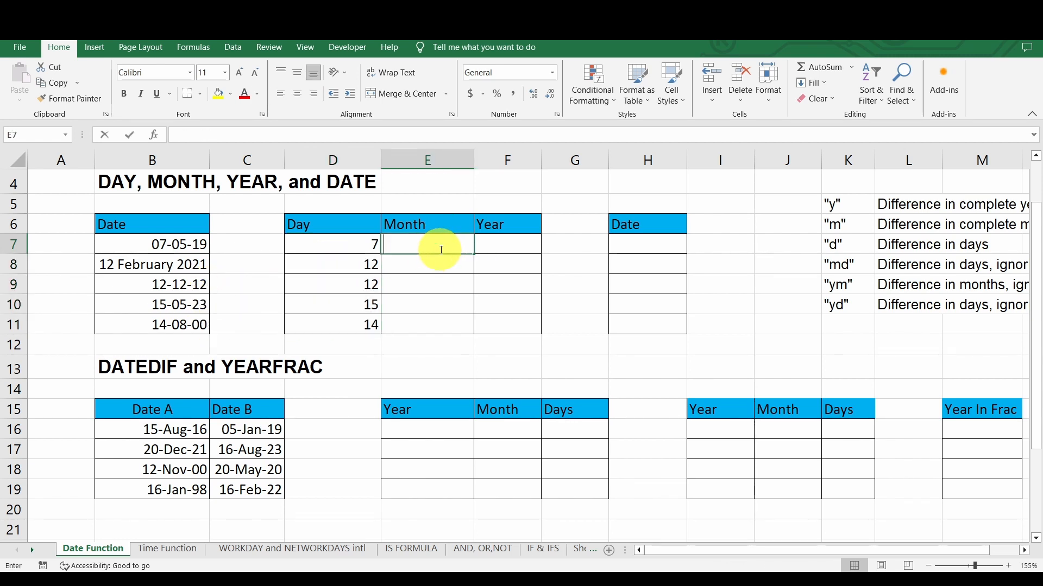
type("=")
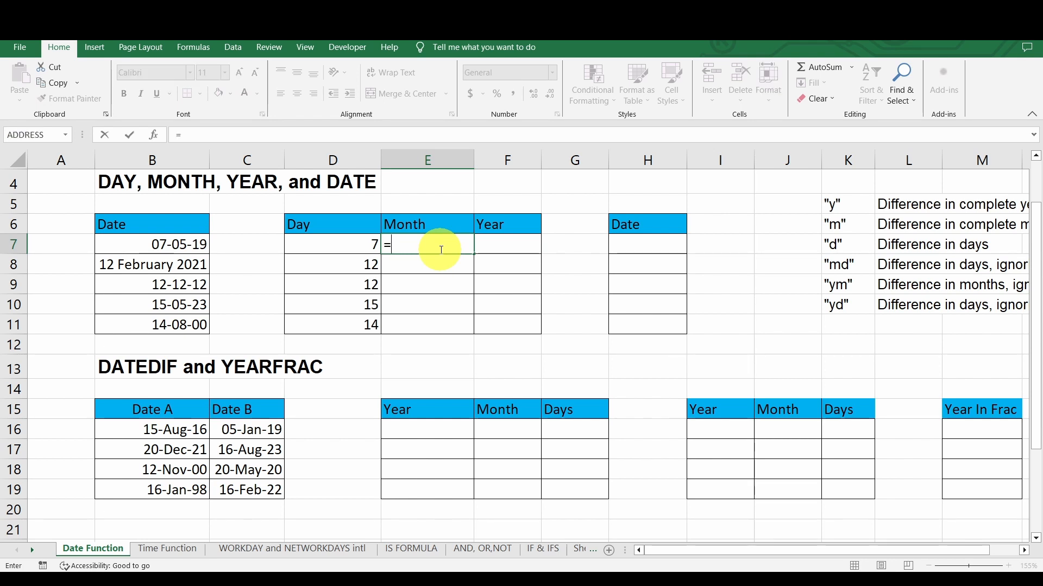
type("mon")
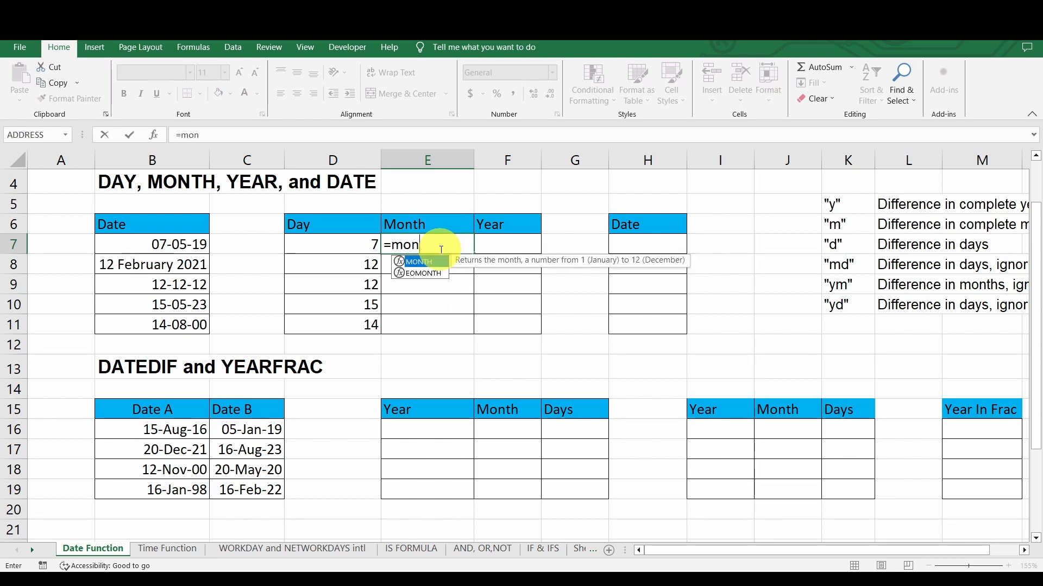
key("Tab")
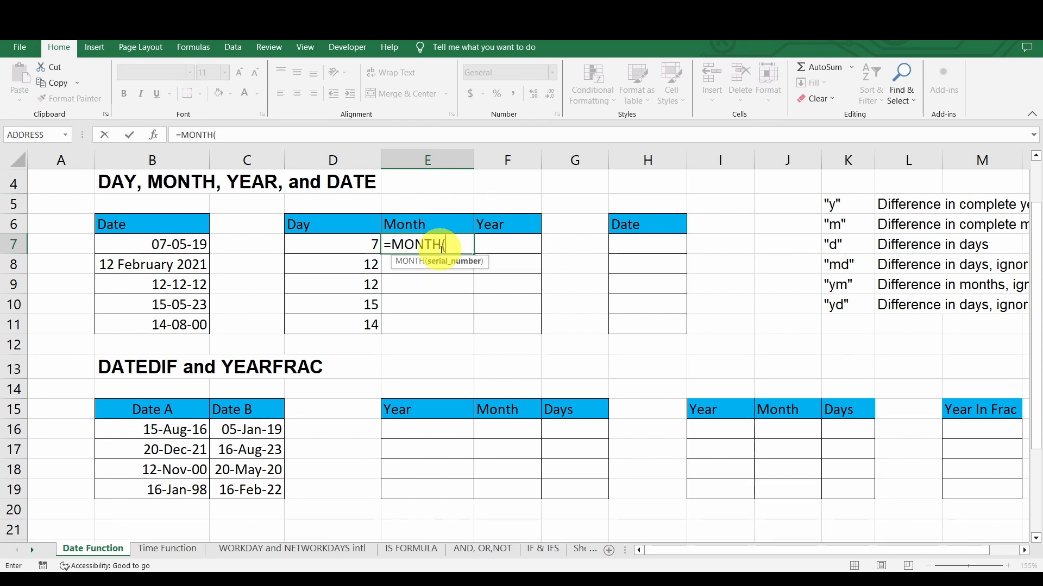
left_click(183, 245)
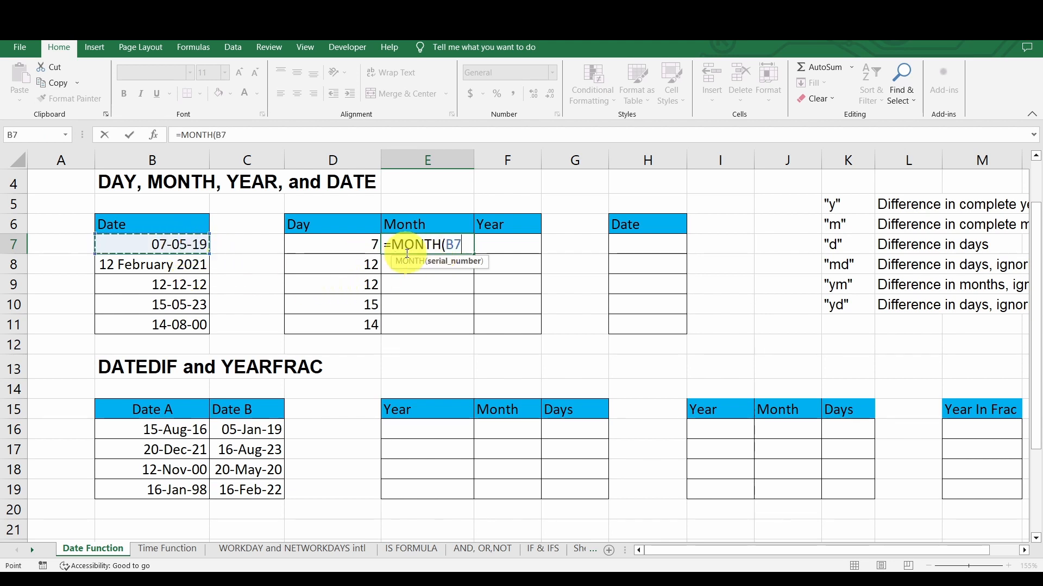
key("Return")
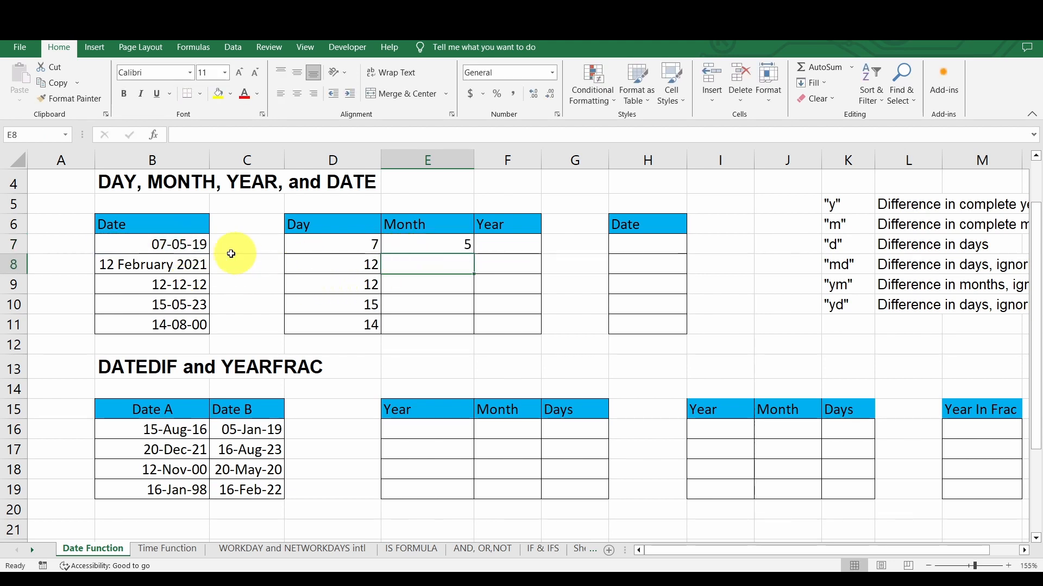
left_click(456, 245)
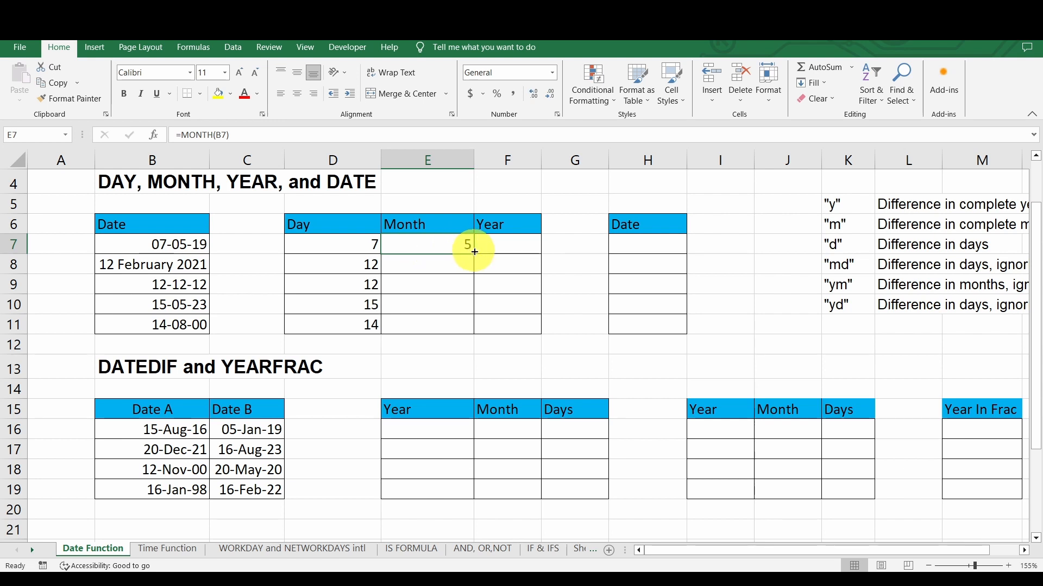
double_click(474, 251)
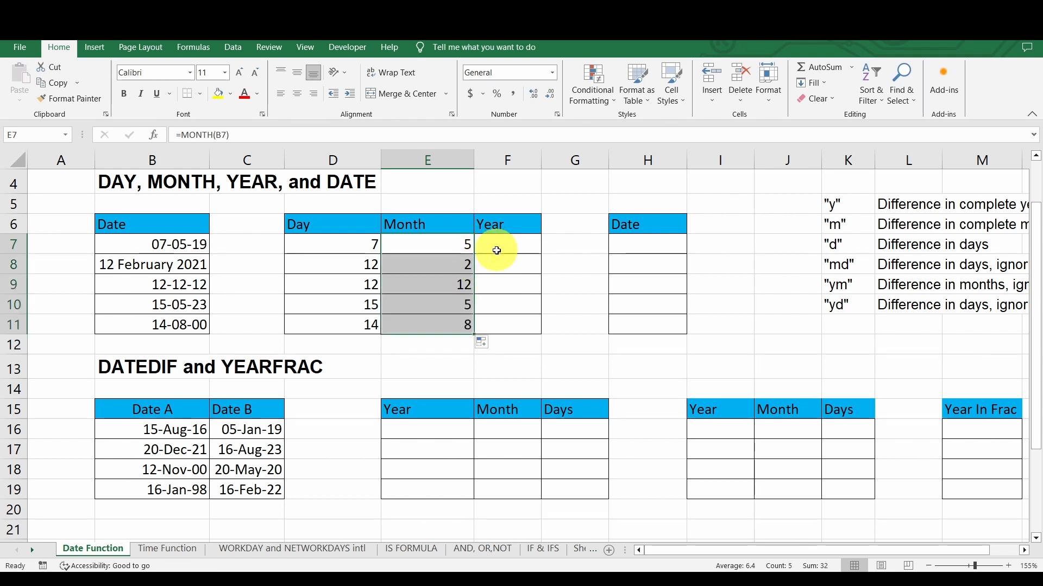
Enter =YEAR(B7) in F7 and fill the formula down the Year column to F11.
left_click(496, 244)
type("=")
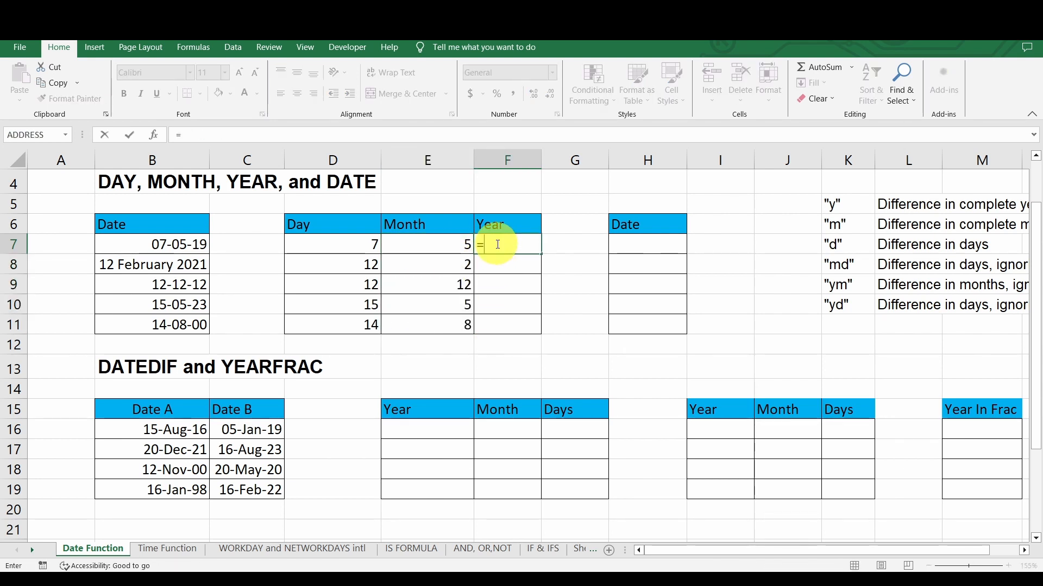
type("year")
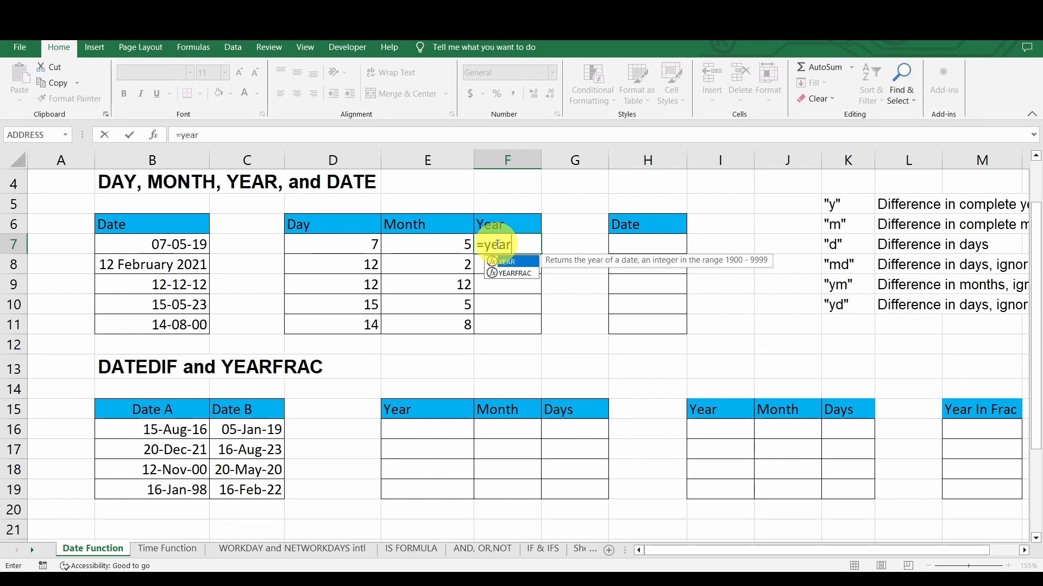
key("Tab")
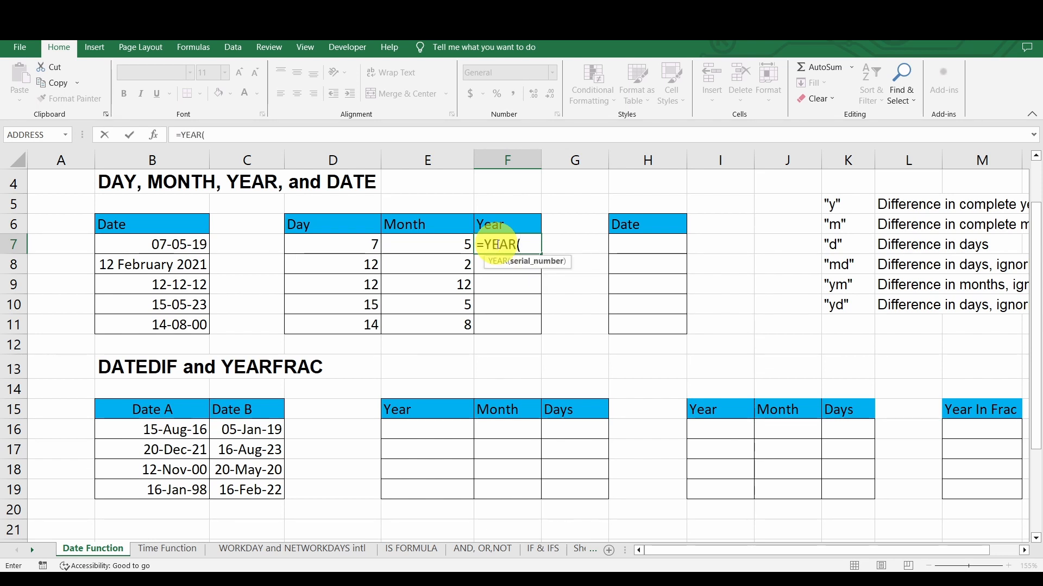
left_click(116, 245)
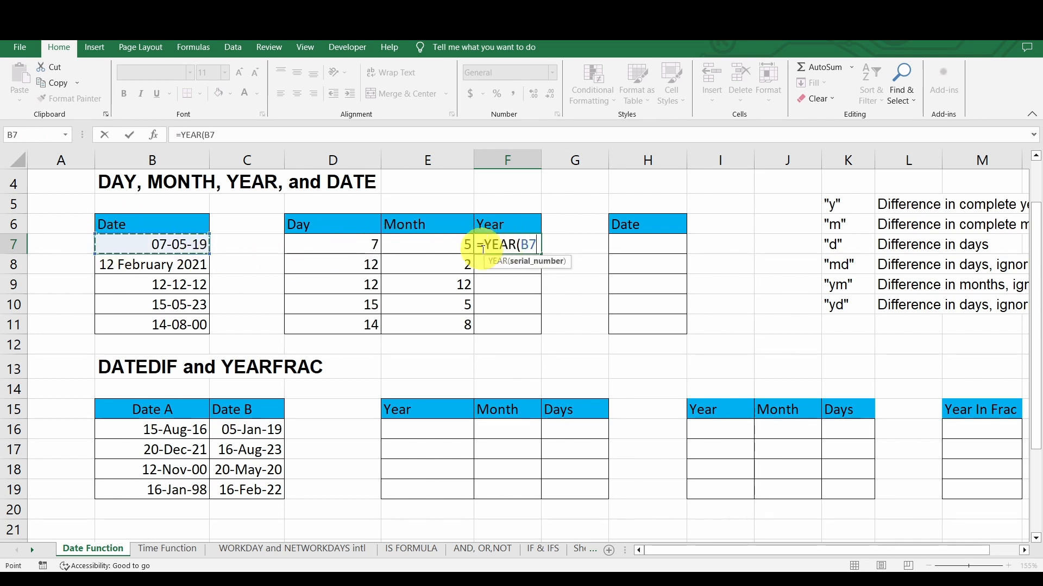
key("Return")
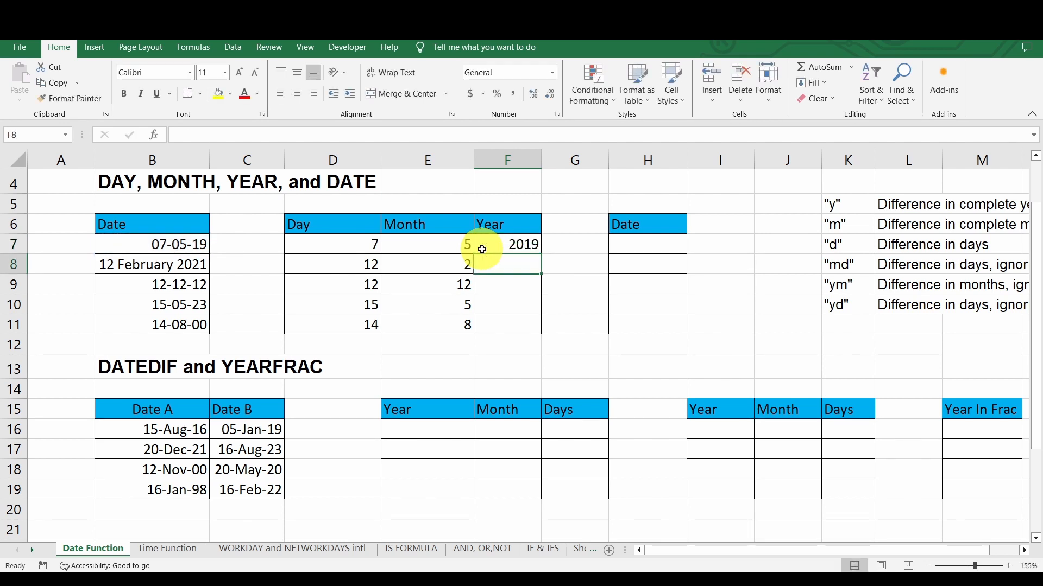
left_click(515, 244)
double_click(541, 254)
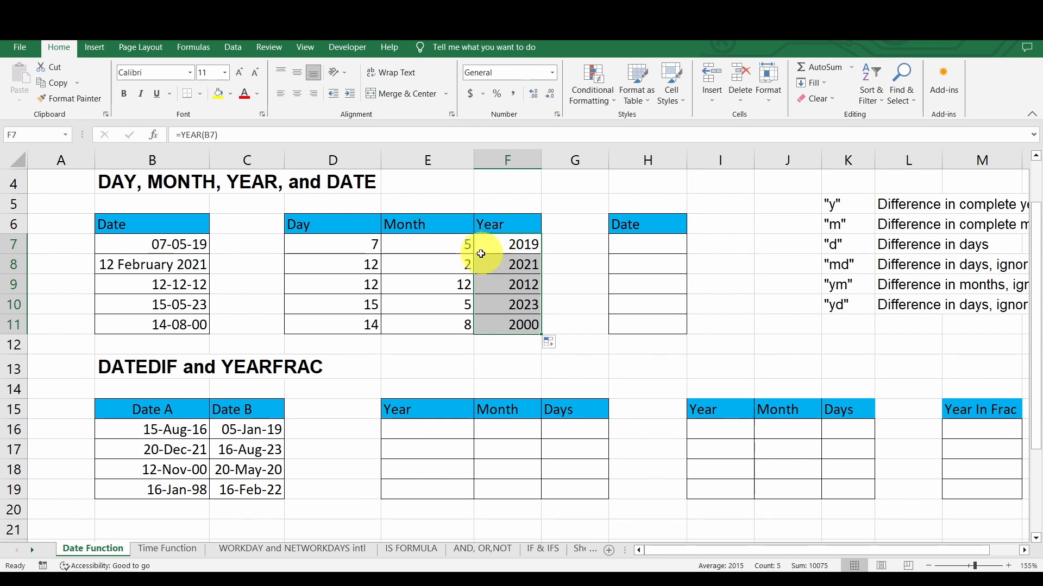
left_click(431, 244)
left_click(499, 243)
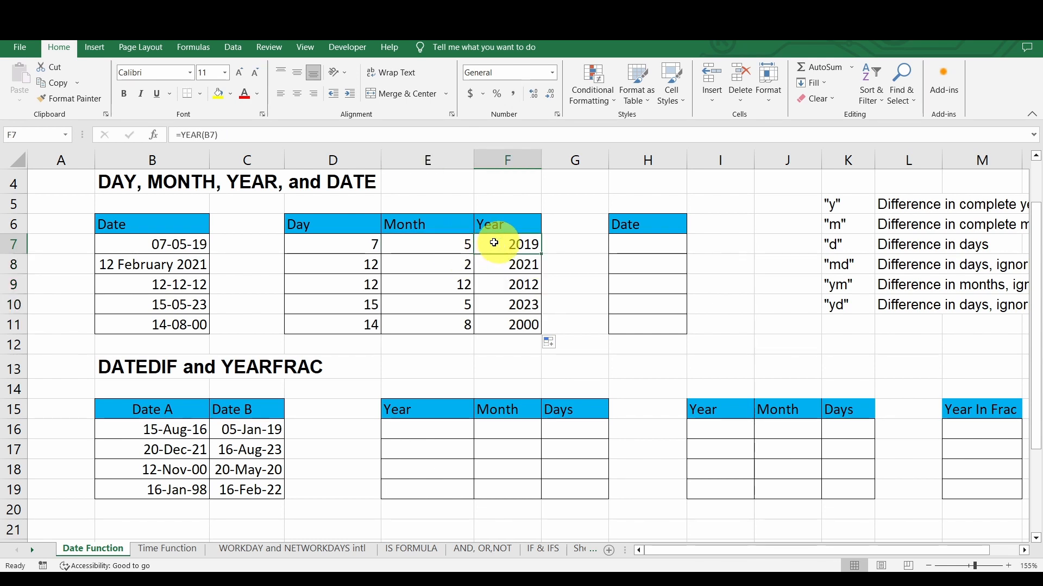
left_click(459, 245)
Enter =DATE(F7,E7,D7) in H7 and fill the formula down the second Date column to H11.
left_click(645, 245)
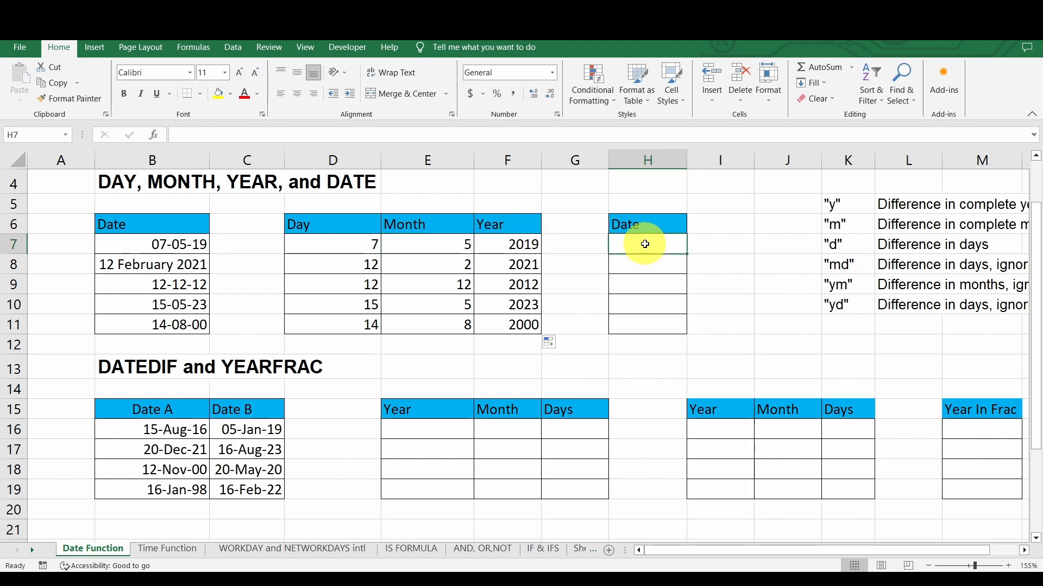
type("=")
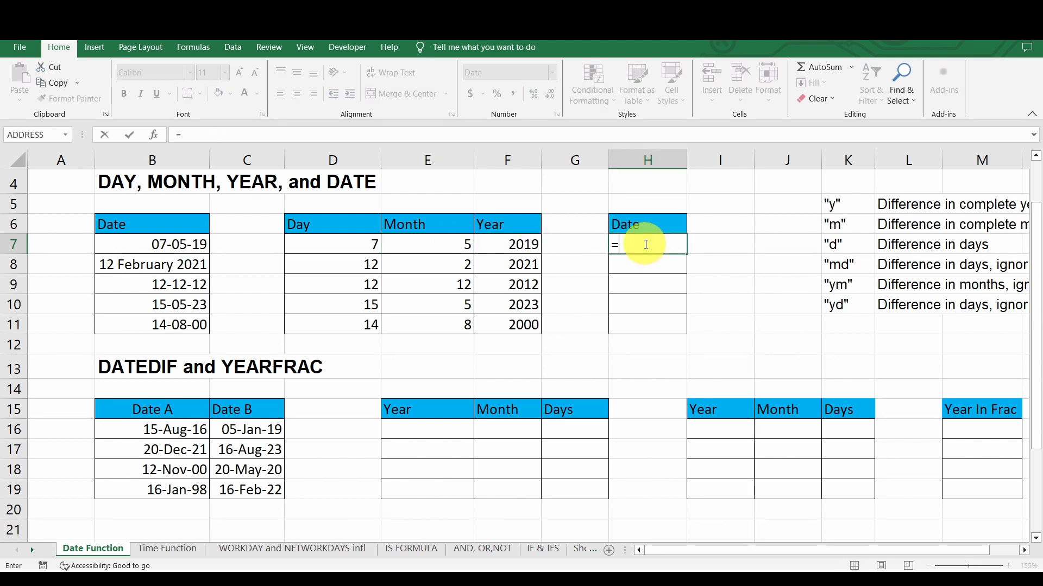
type("date")
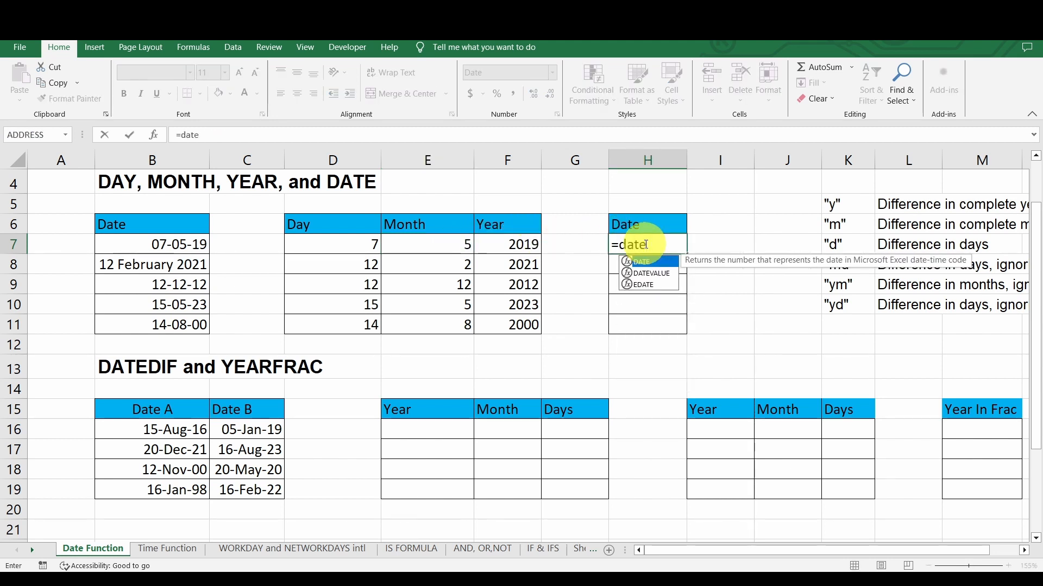
key("Tab")
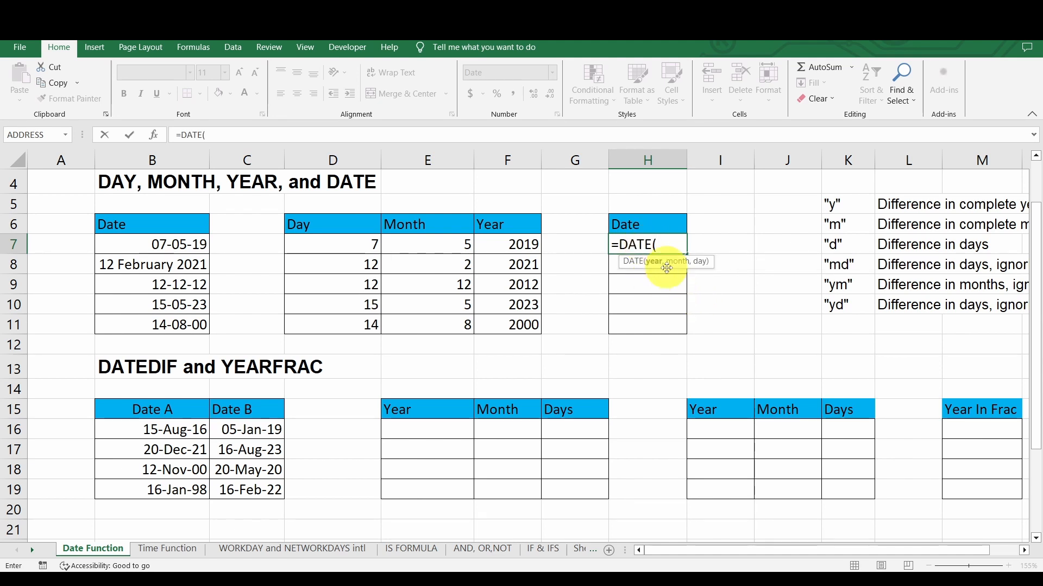
left_click(520, 246)
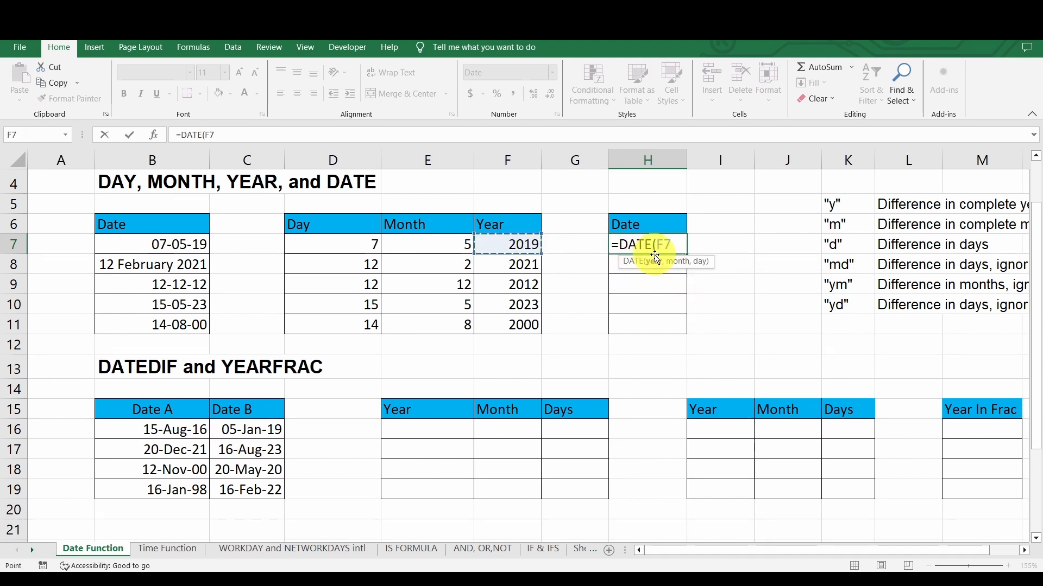
type(",")
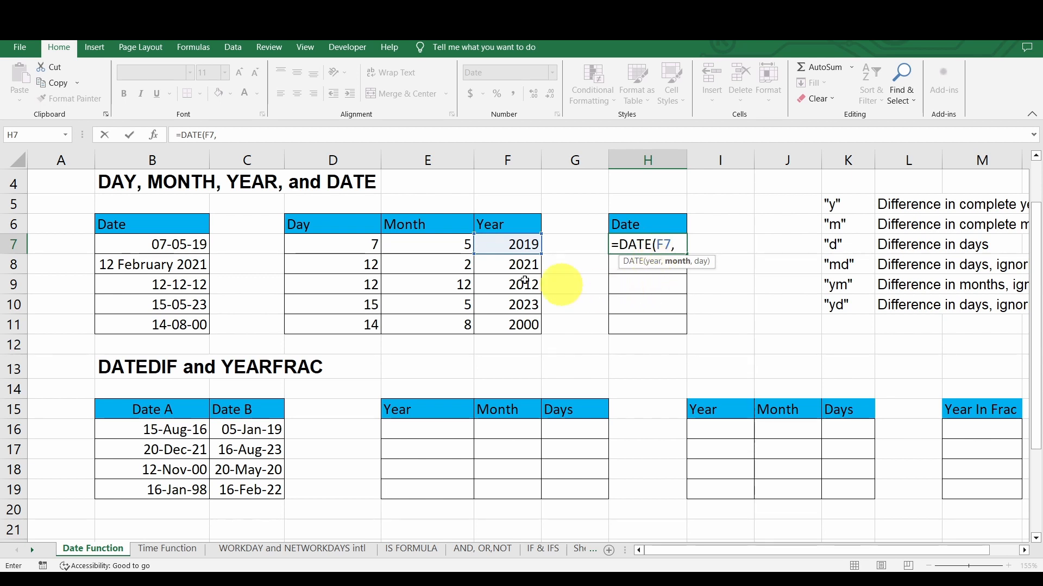
left_click(412, 247)
type(",")
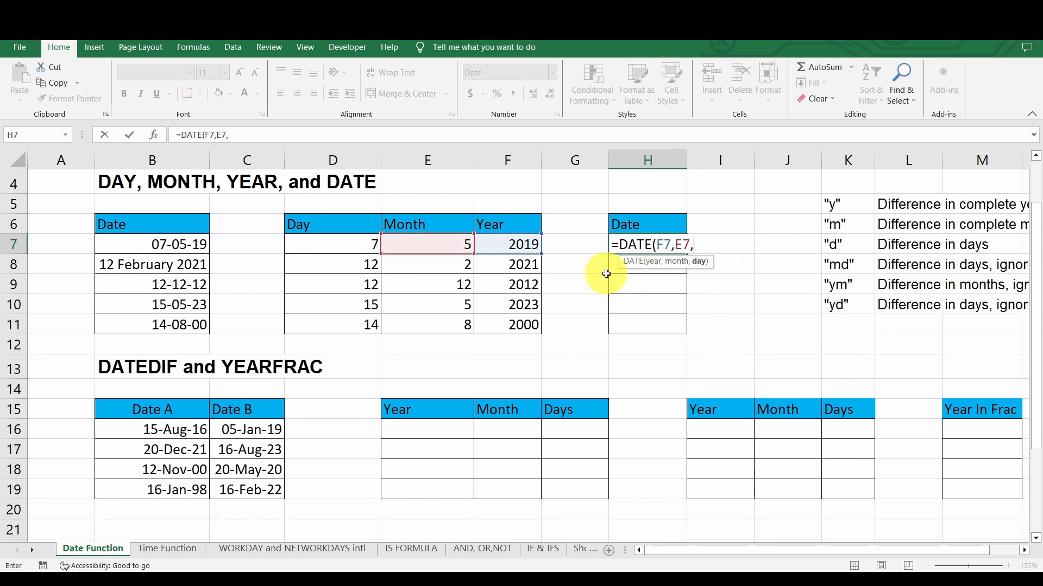
left_click(361, 249)
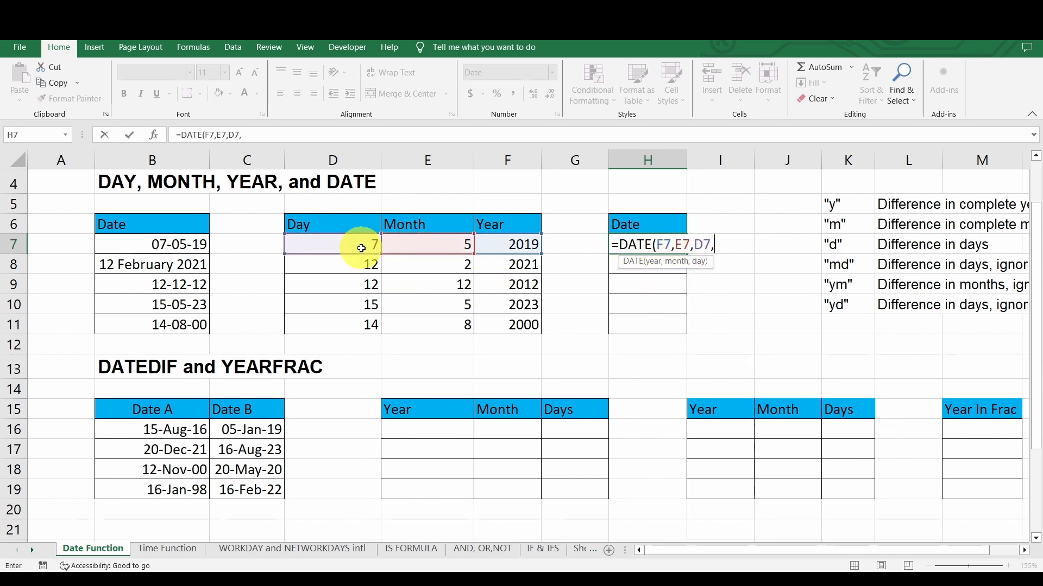
type(",")
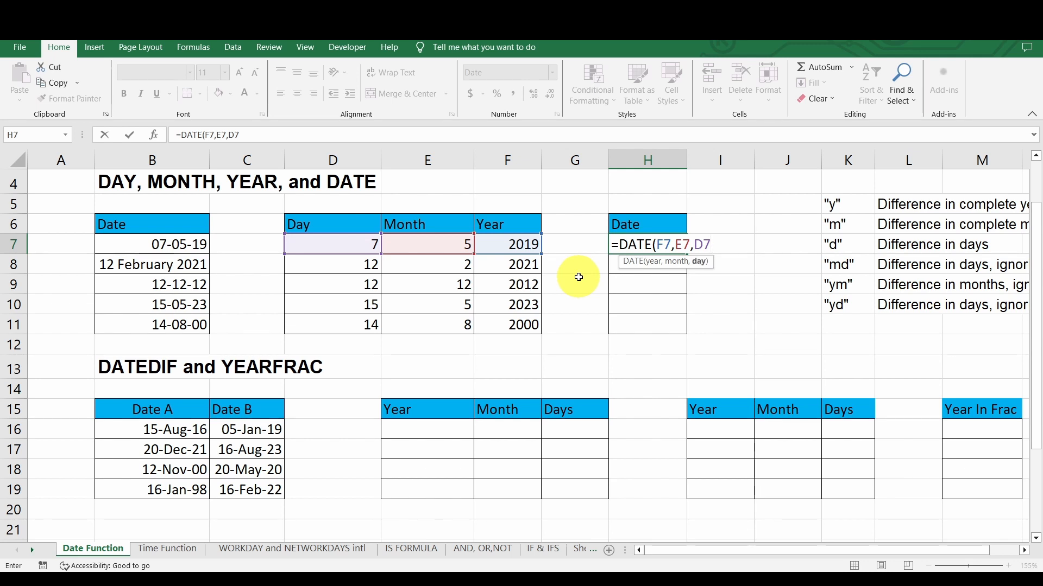
key("Return")
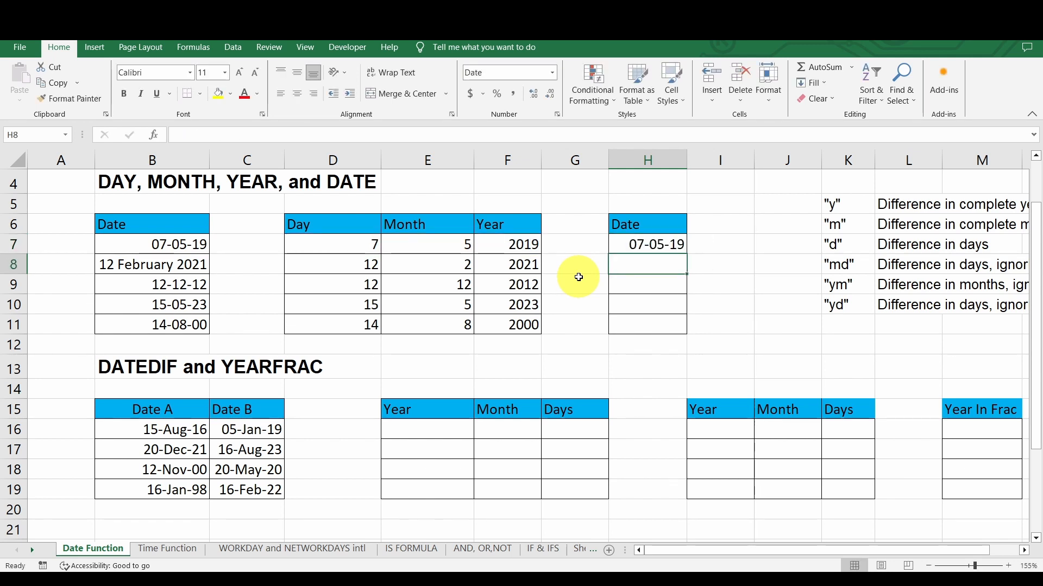
left_click(643, 243)
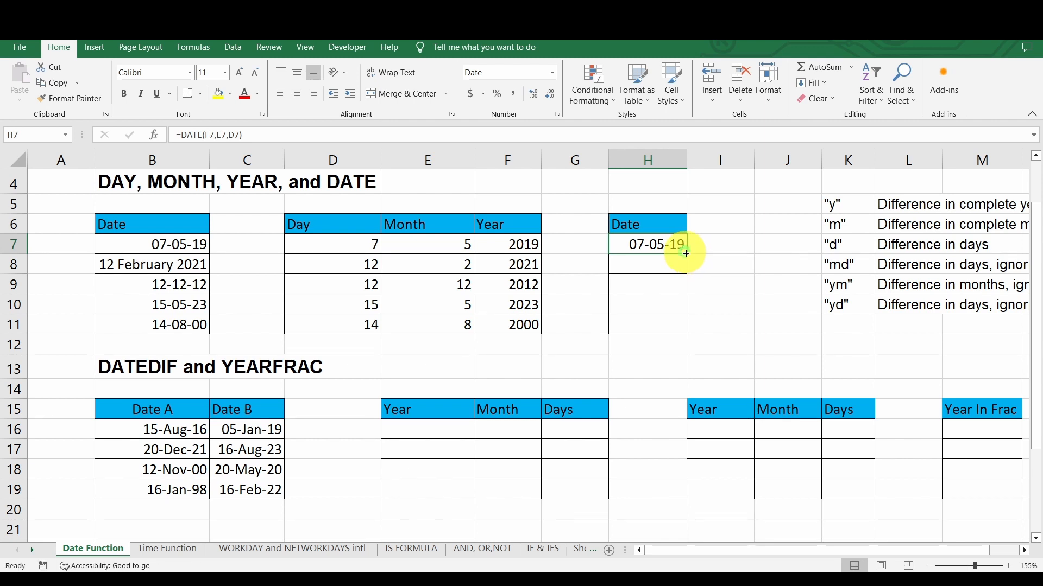
left_click_drag(686, 254, 690, 325)
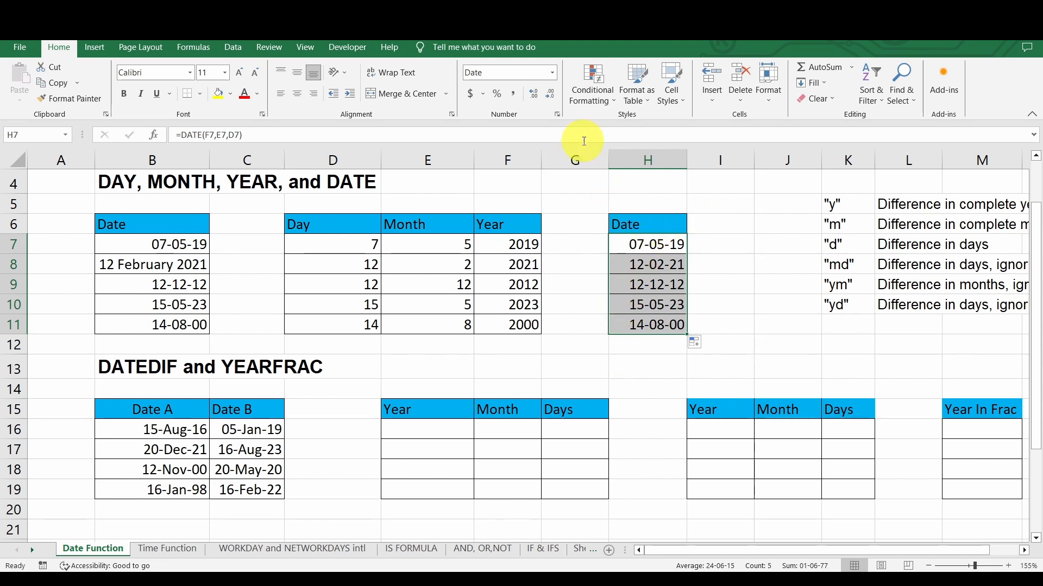
Format the dates in H7:H11 with the 14-Mar-12 date type.
left_click(559, 115)
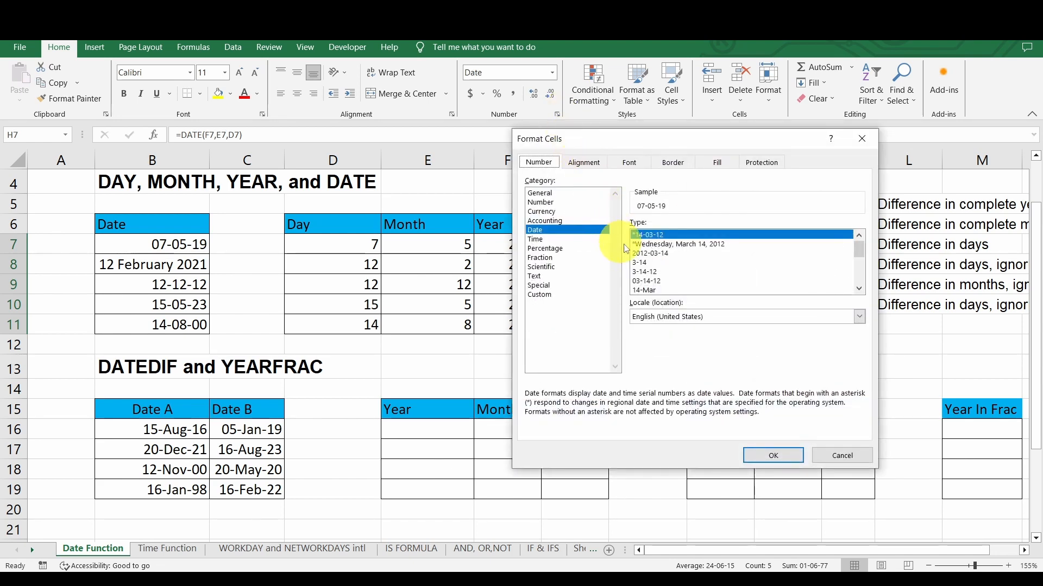
scroll(685, 274, "down", 2)
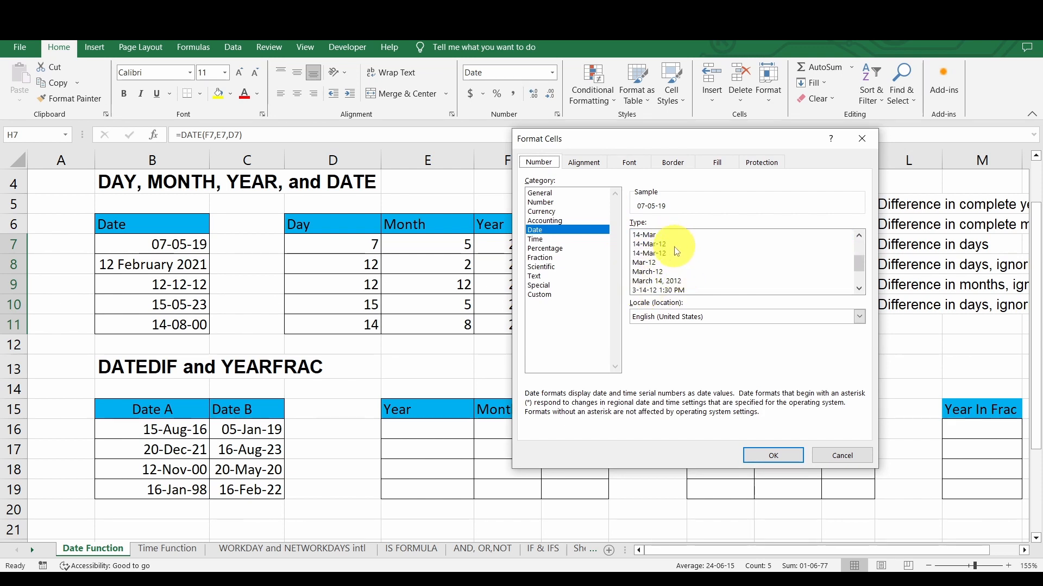
left_click(675, 245)
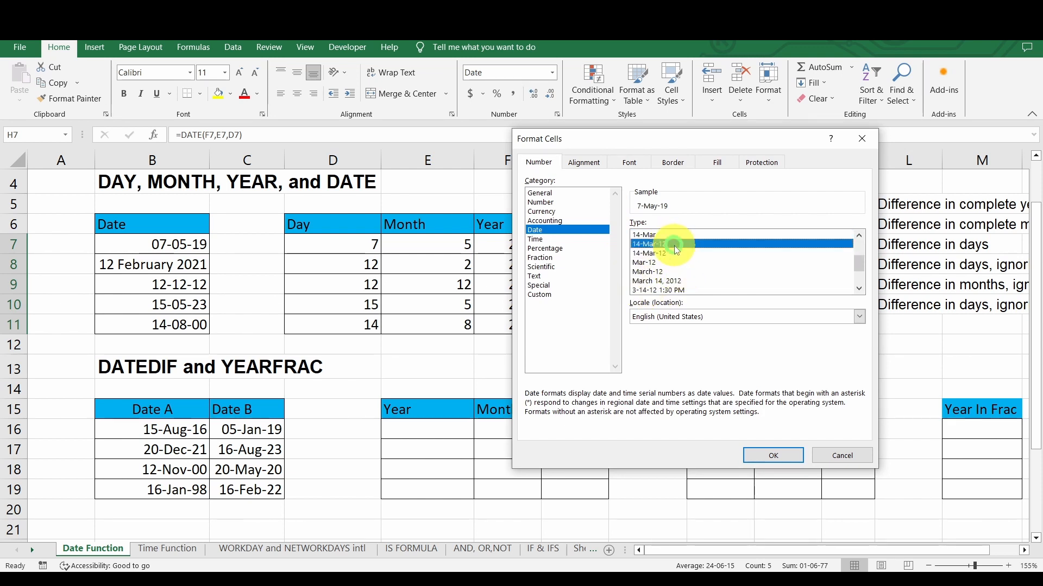
left_click(772, 455)
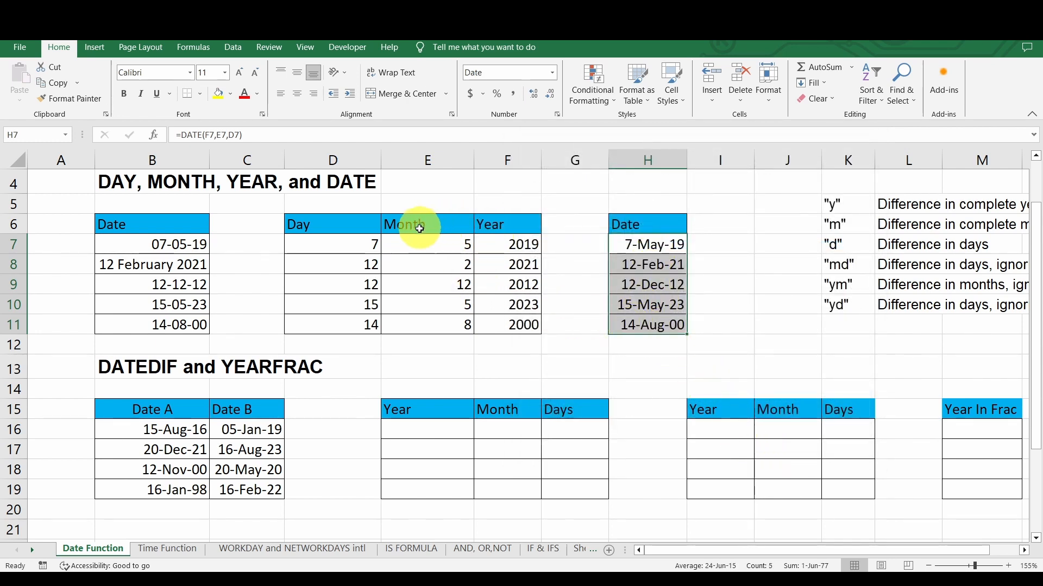
scroll(646, 341, "down", 2)
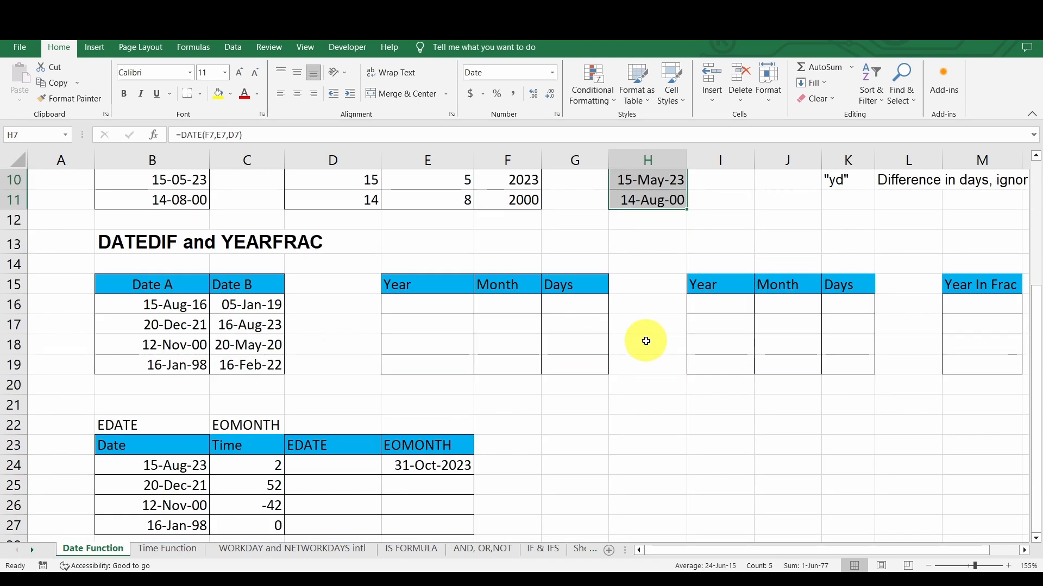
scroll(646, 341, "up", 2)
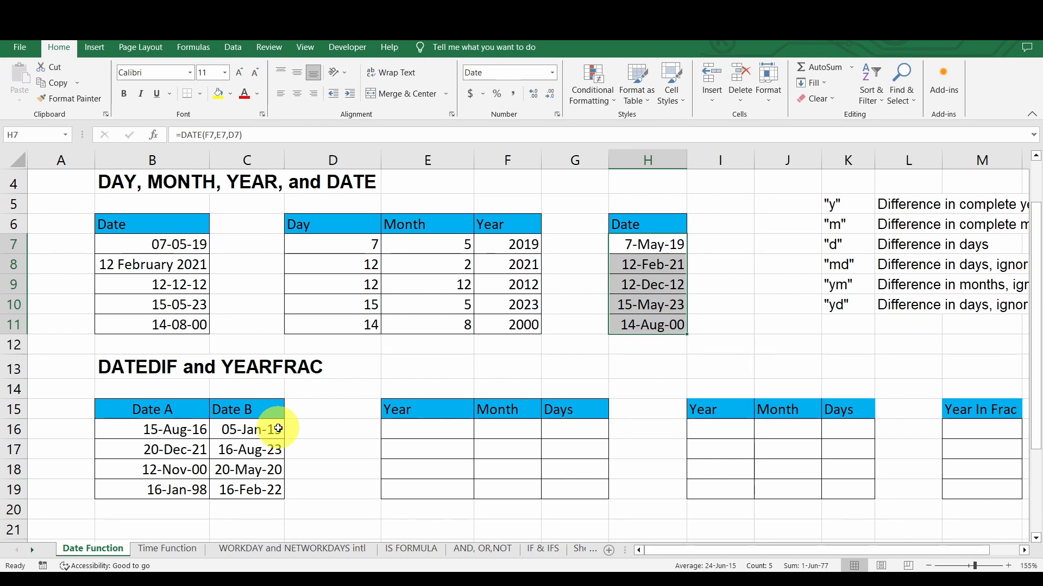
left_click(394, 432)
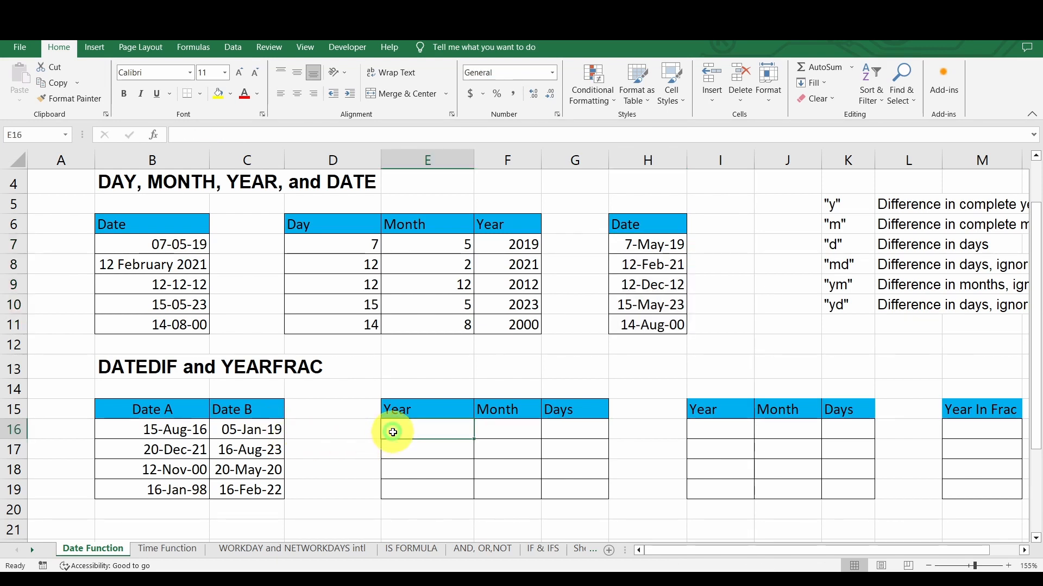
left_click(489, 431)
left_click(551, 426)
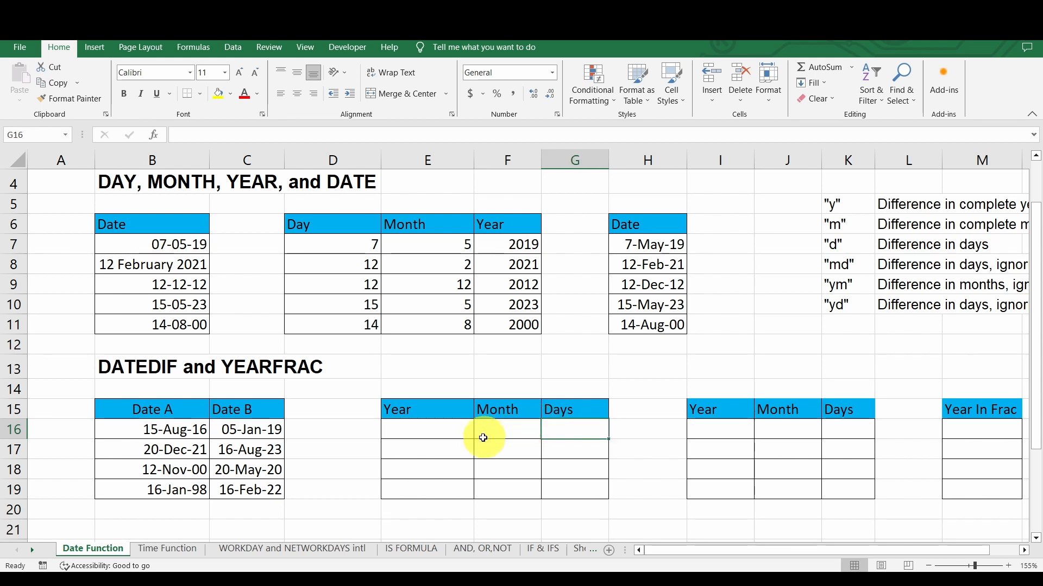
left_click(450, 428)
left_click(481, 429)
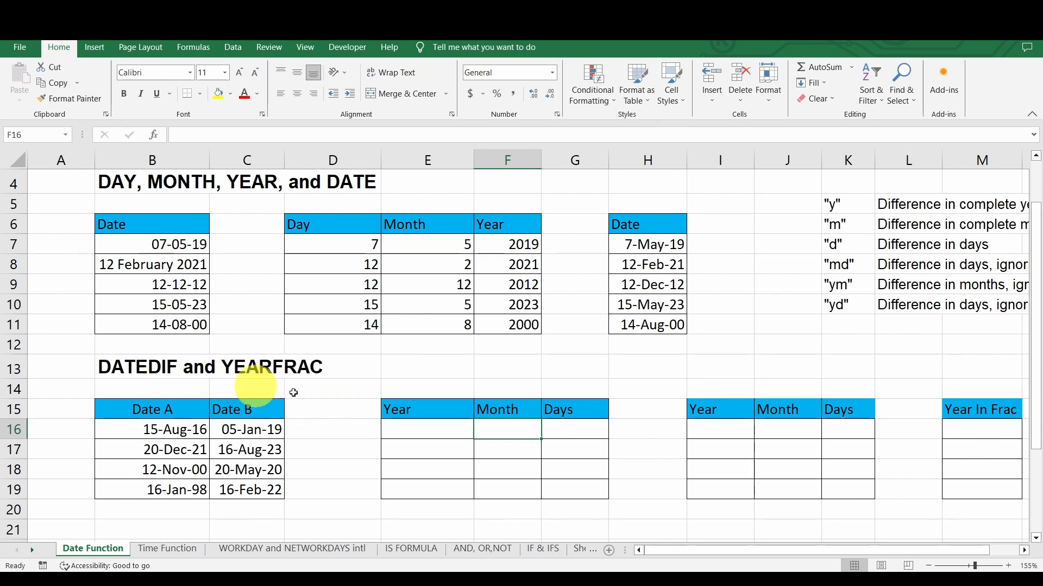
Begin a DATEDIF formula in E16, the first Year cell of the DATEDIF and YEARFRAC section.
left_click(417, 432)
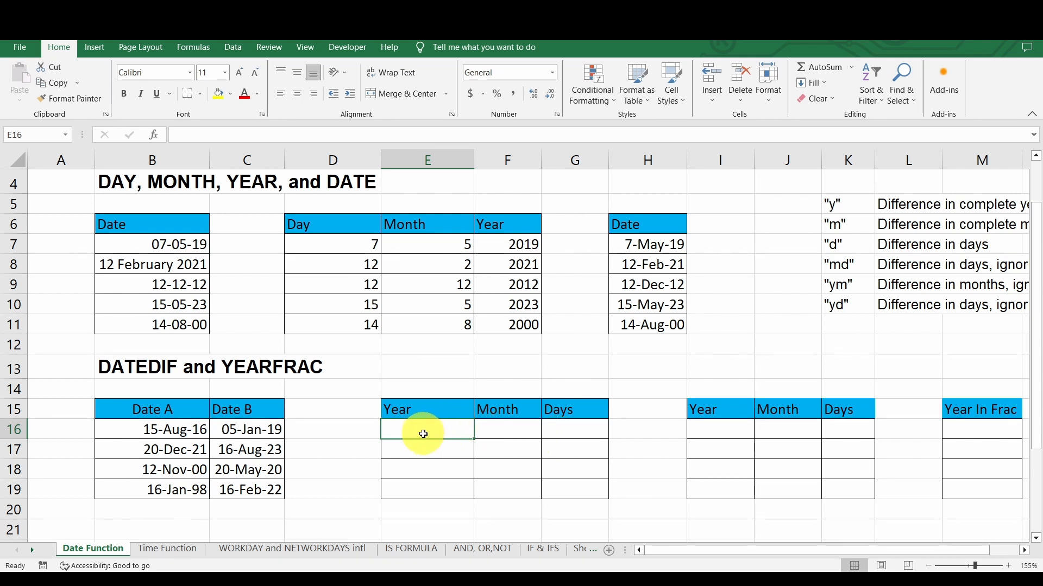
type("=")
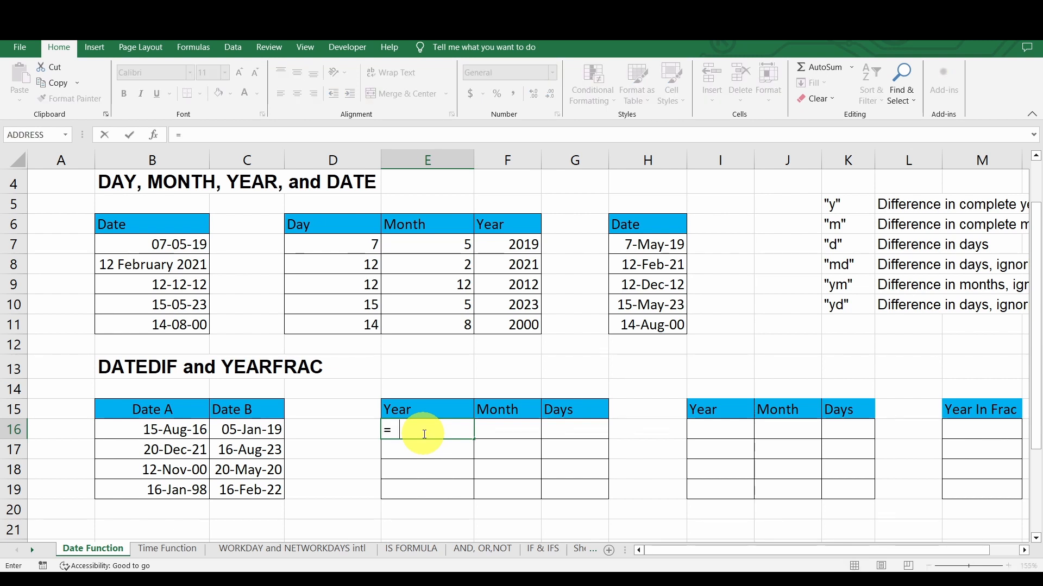
type("date")
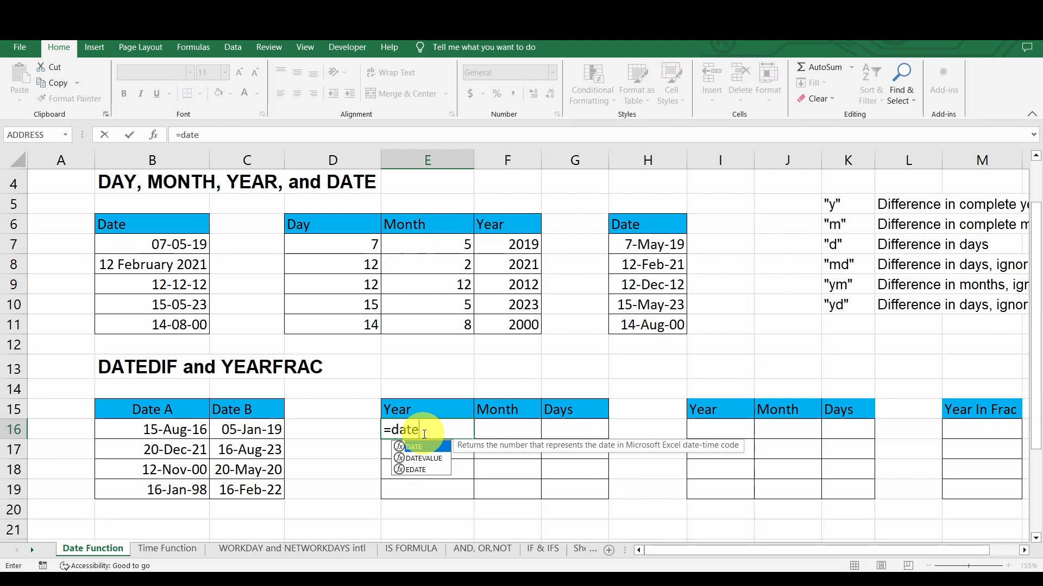
type("dif(")
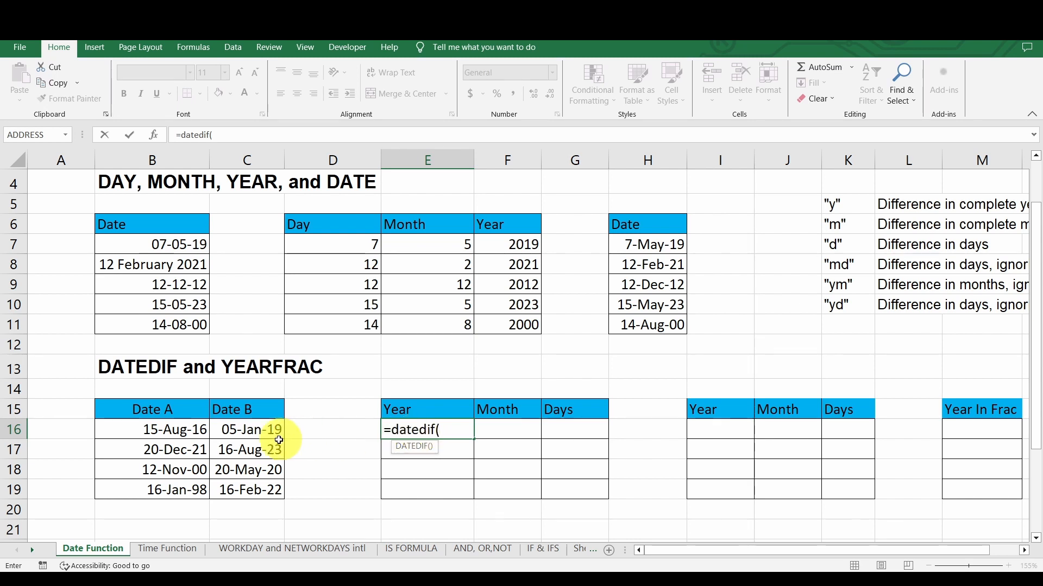
left_click(176, 432)
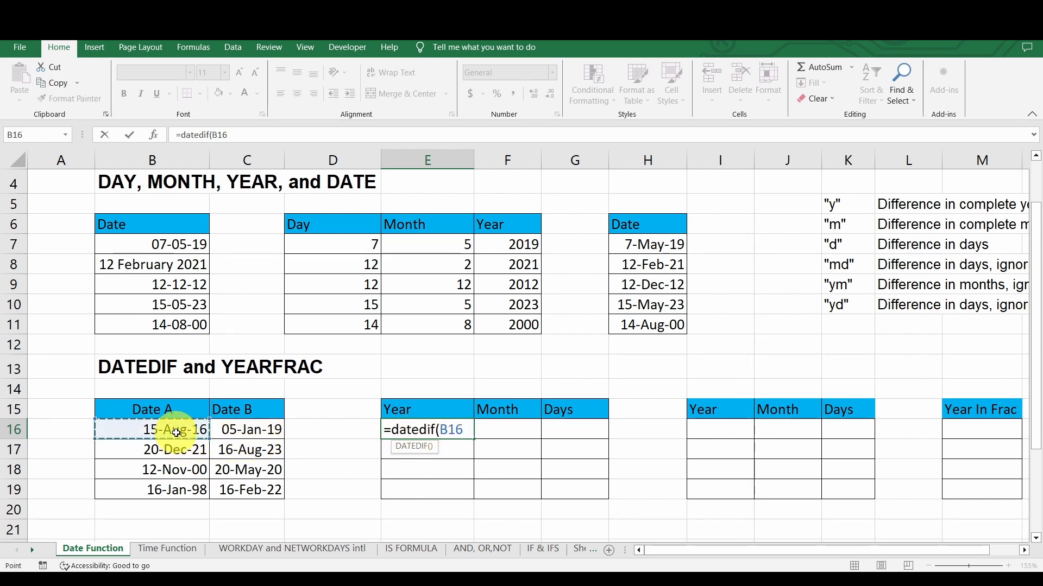
type(",")
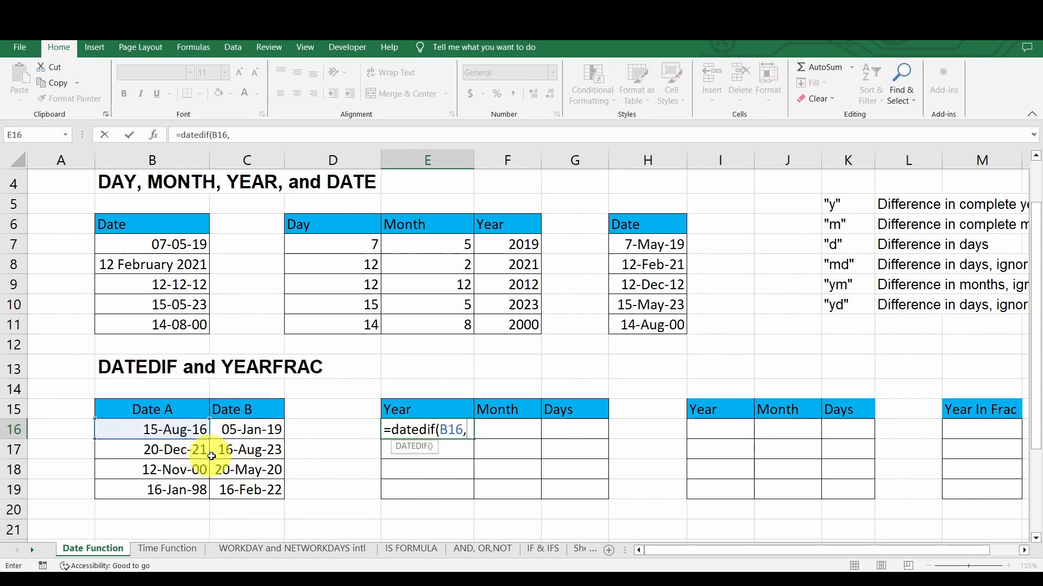
left_click(247, 432)
key("Return")
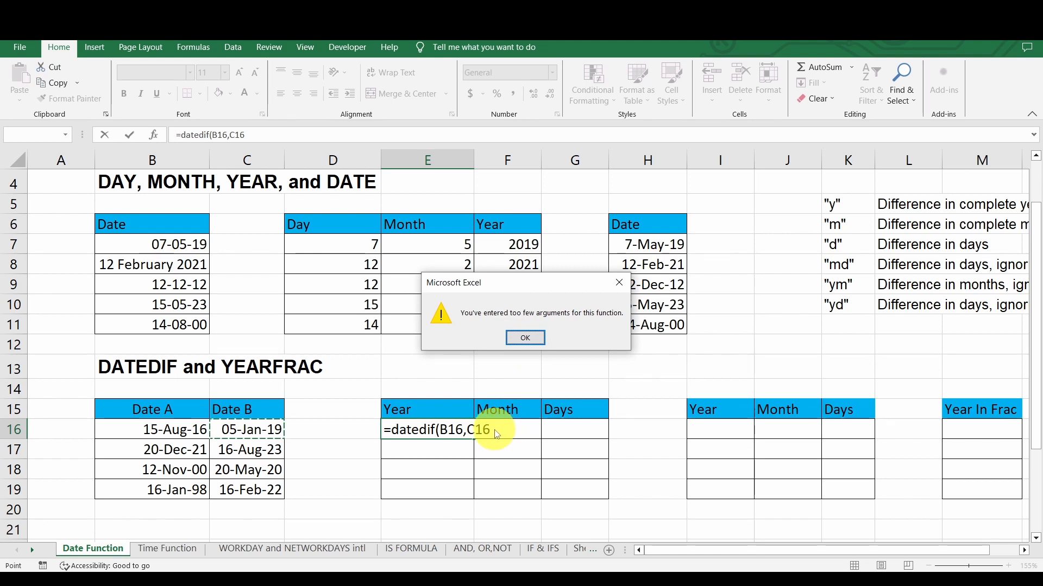
left_click(526, 340)
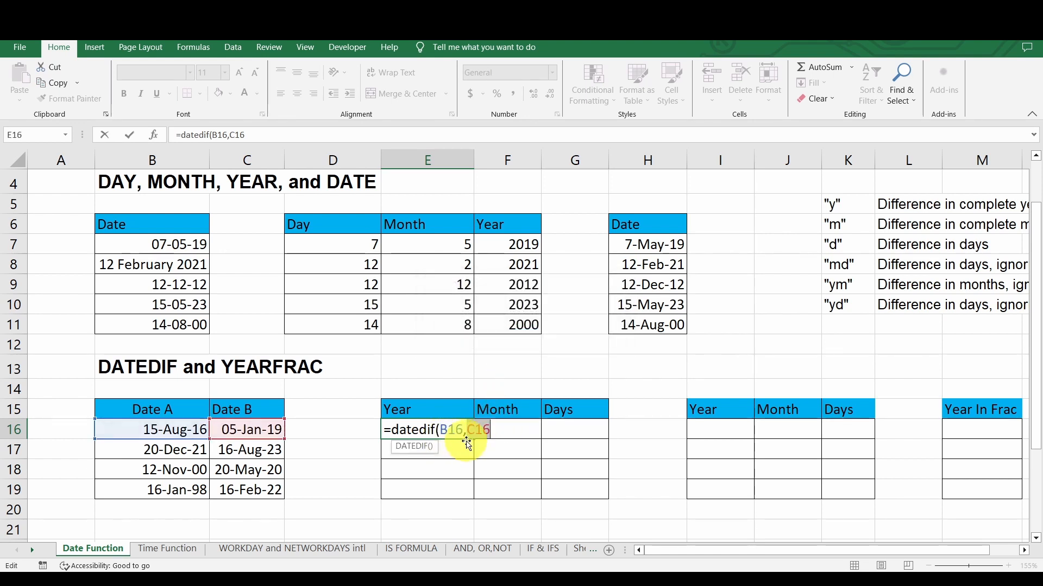
type(",")
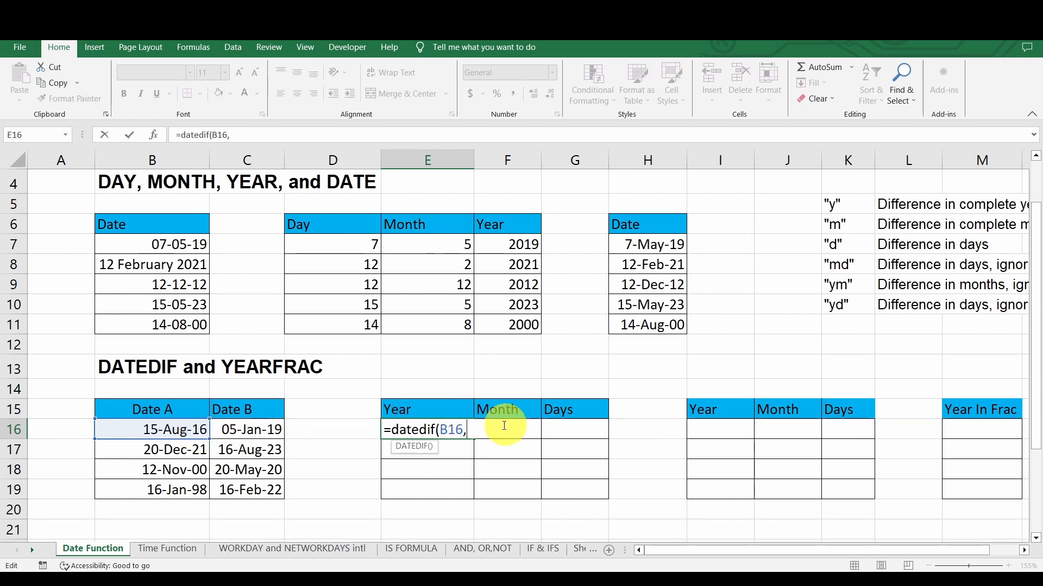
key("BackSpace")
key("BackSpace")
key("BackSpace")
key("BackSpace")
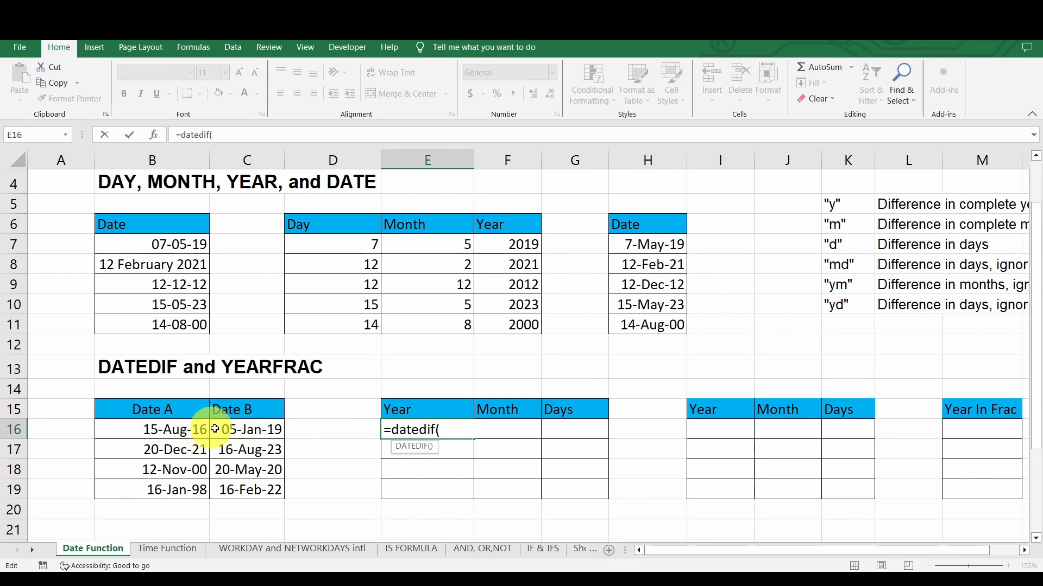
Complete the E16 formula as =DATEDIF(B16,C16,"y") to get the difference in complete years.
left_click(196, 430)
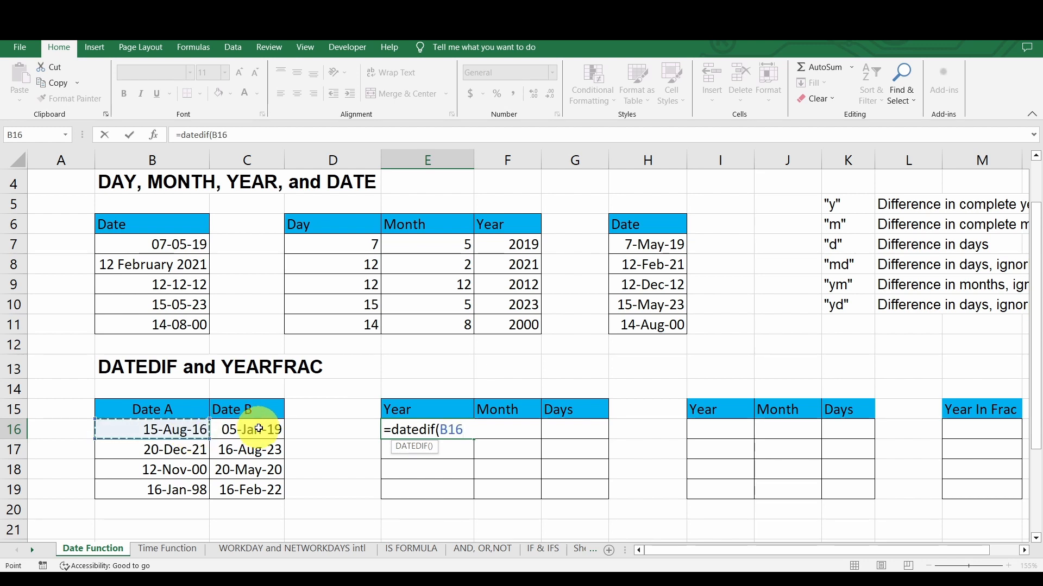
type(",")
left_click(256, 431)
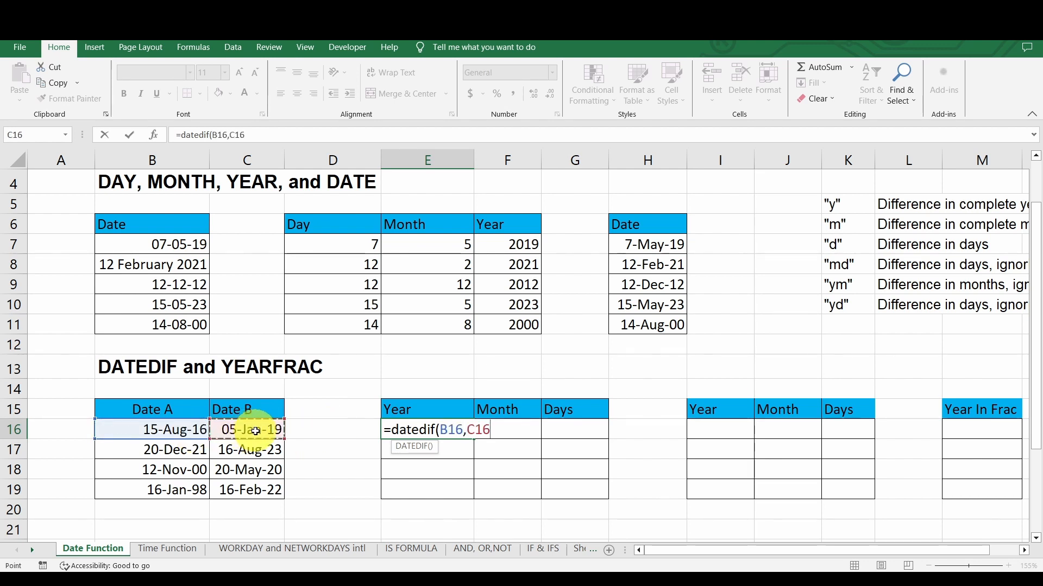
type(",")
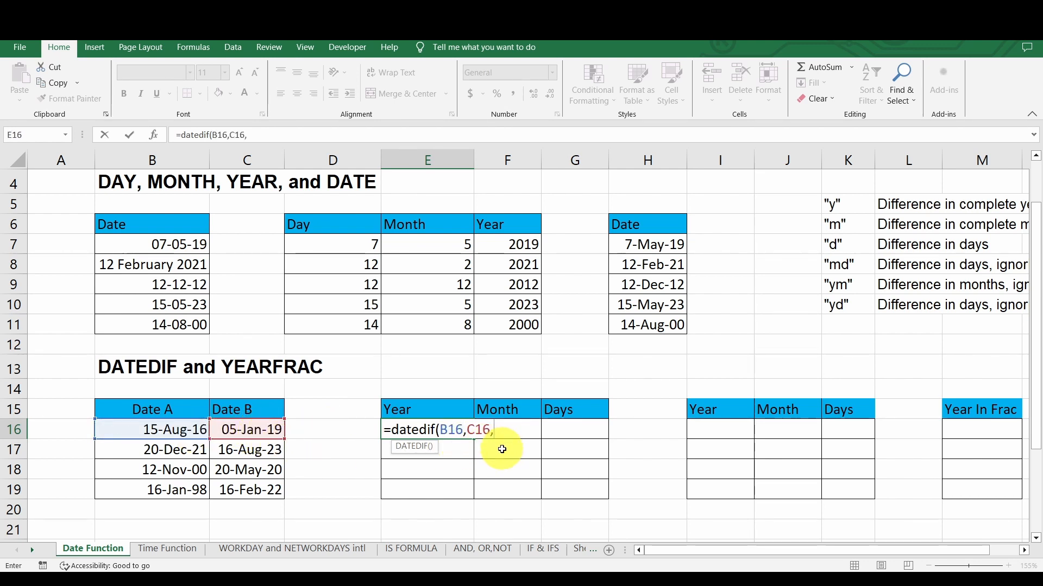
left_click_drag(666, 552, 735, 558)
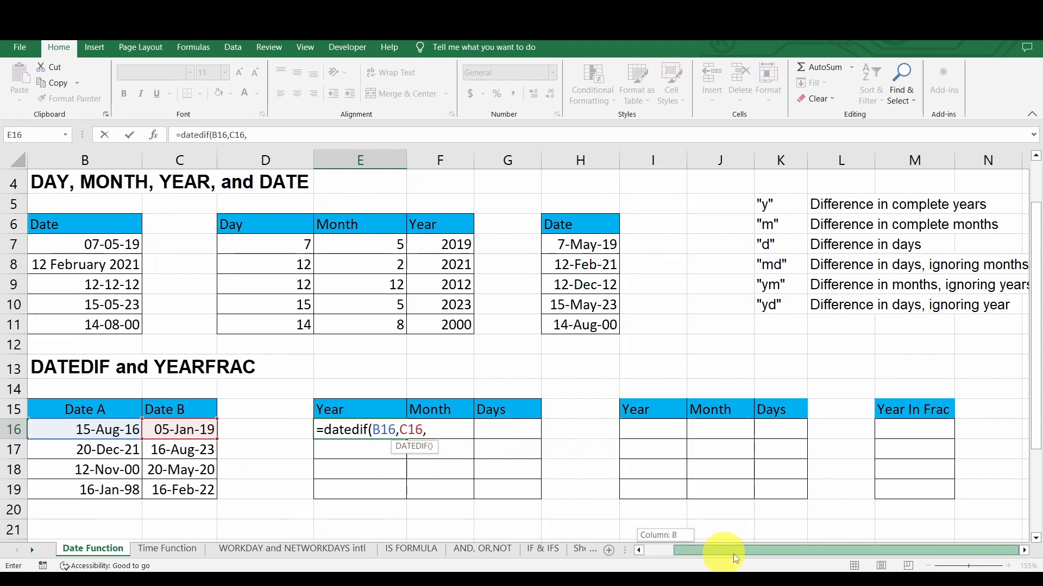
left_click_drag(825, 542, 824, 543)
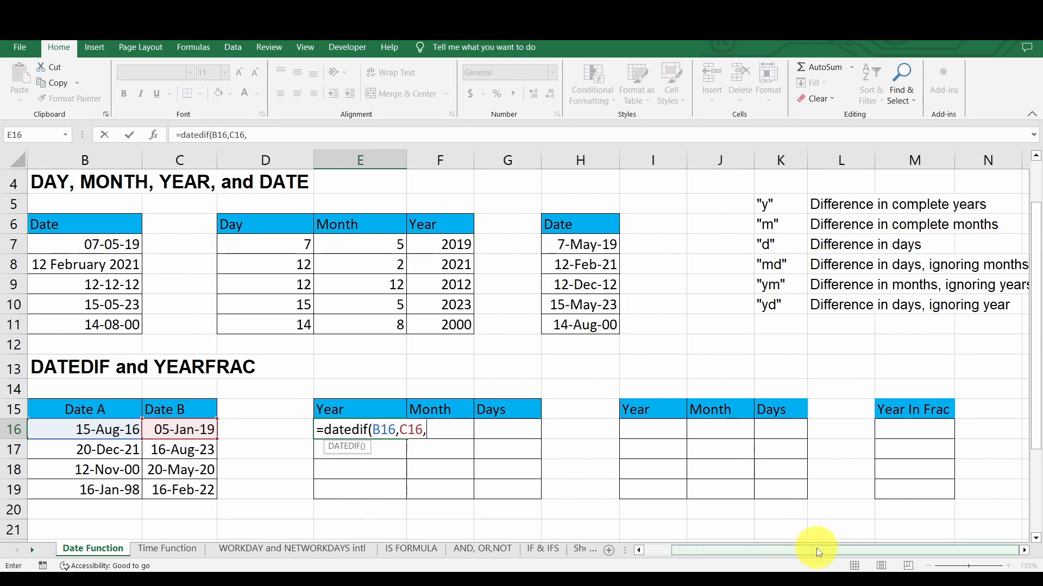
left_click_drag(816, 548, 733, 551)
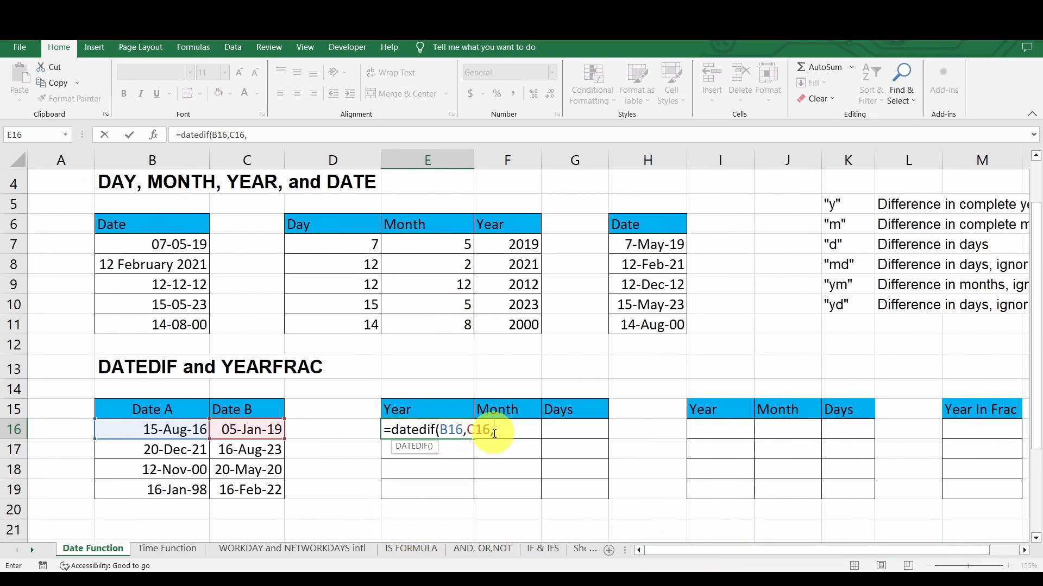
type("\"y\")")
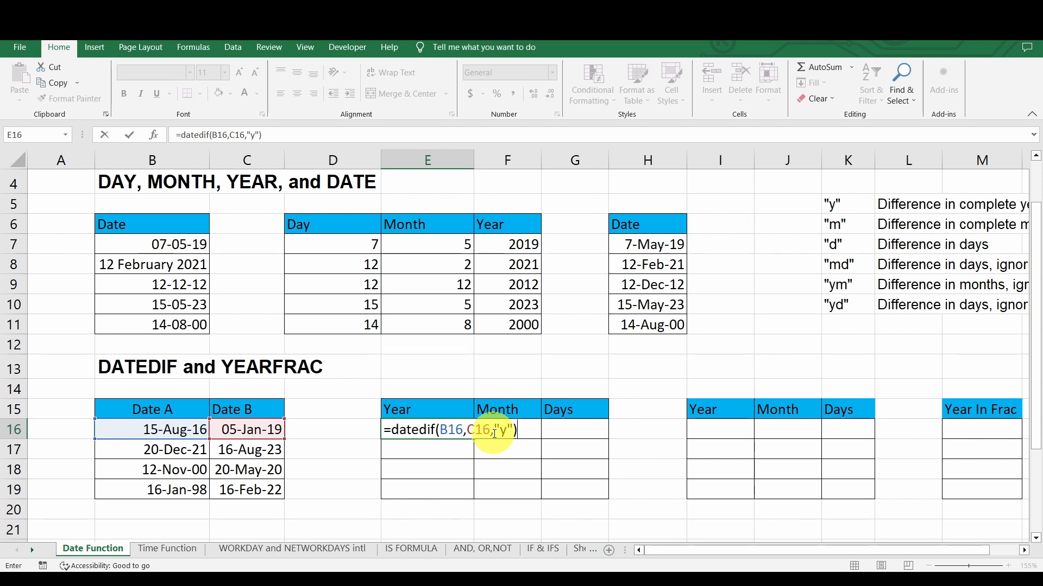
key("ctrl+Return")
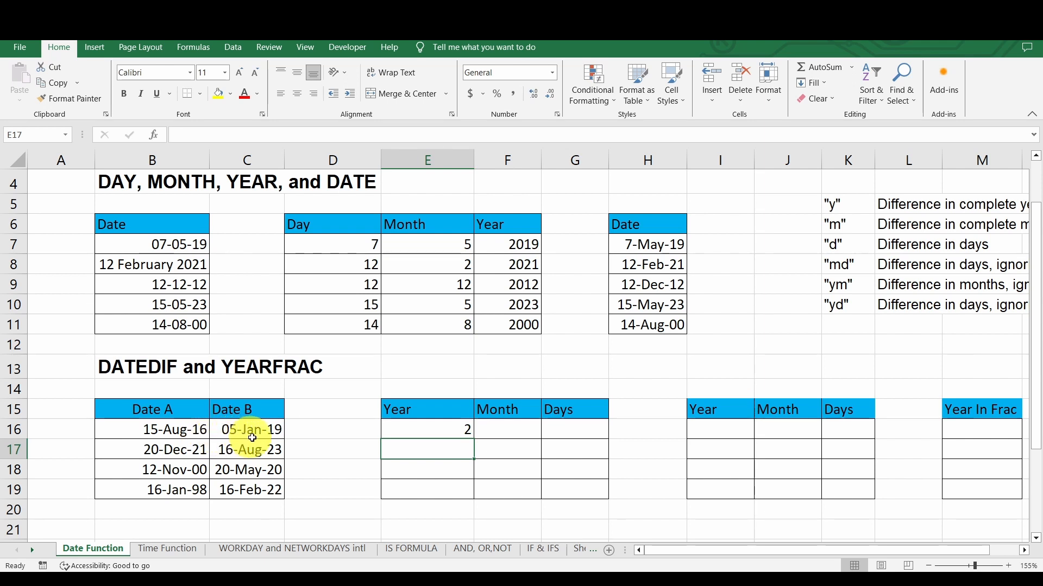
Fill the DATEDIF formula from E16 down the Year column to E19.
left_click(411, 430)
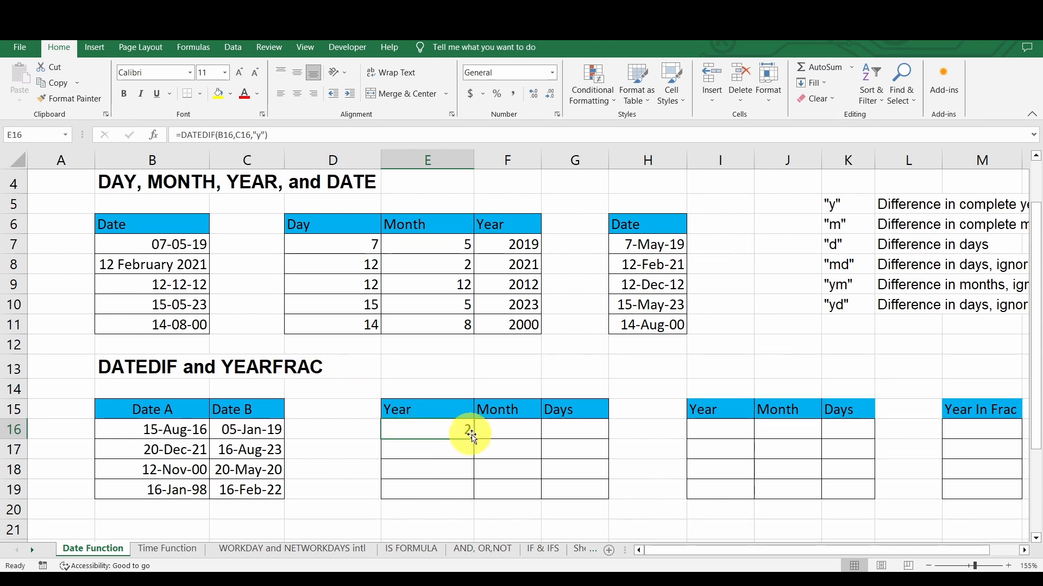
left_click_drag(473, 440, 477, 493)
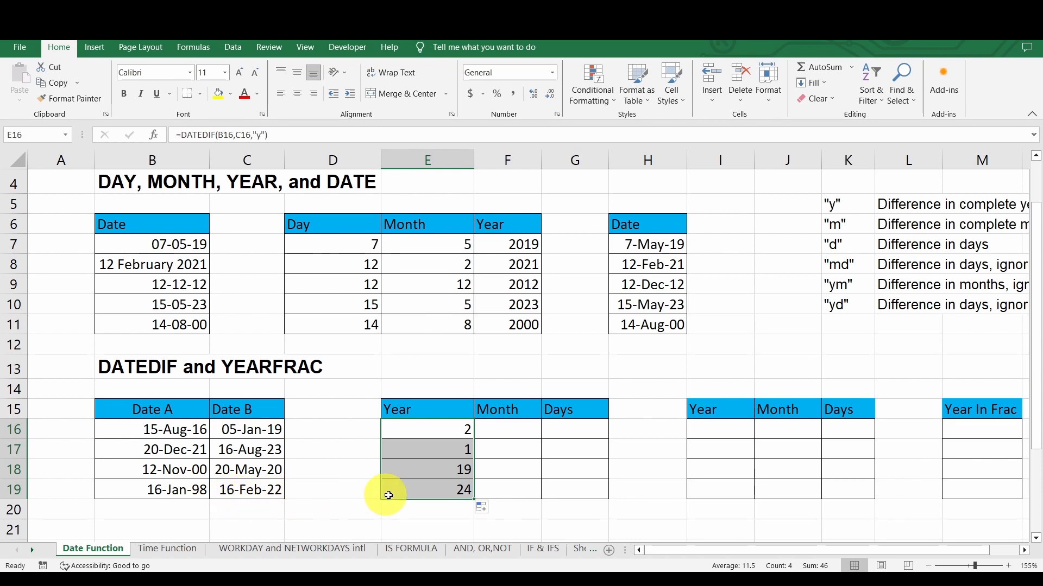
left_click(433, 495)
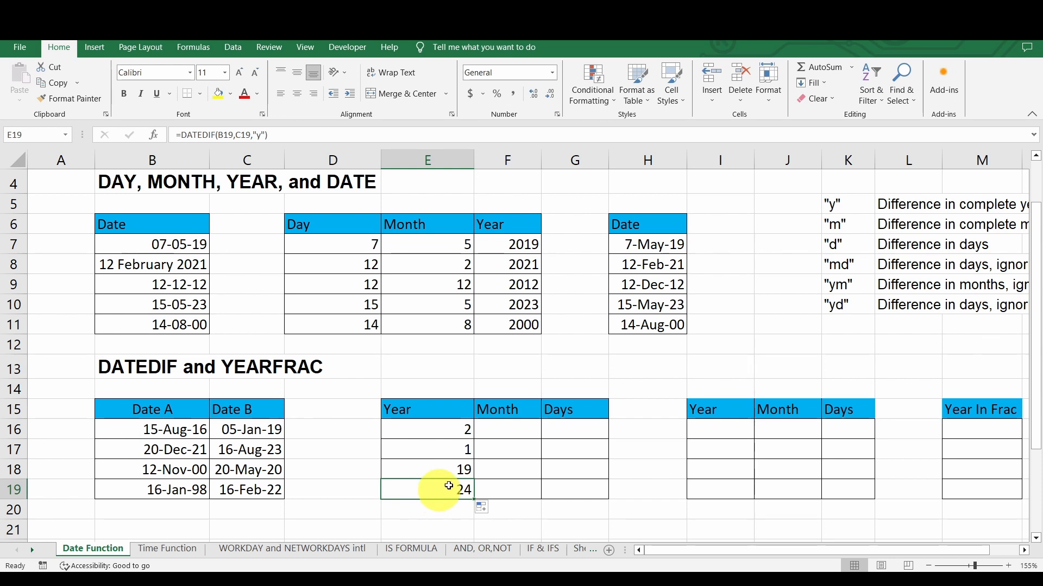
Enter =DATEDIF(B16,C16,"m") in F16 and fill the formula down the Month column to F19.
left_click(505, 431)
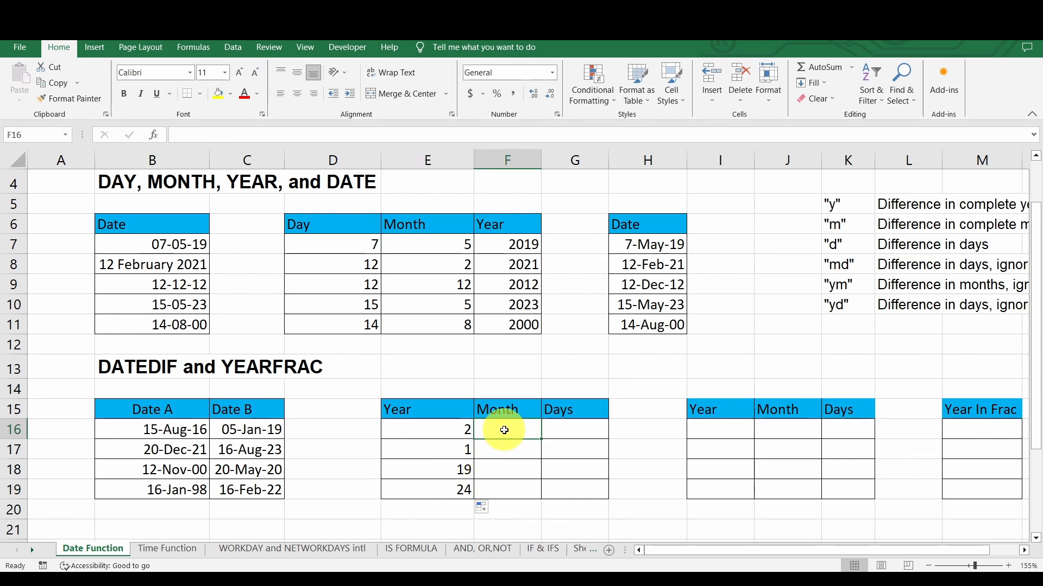
type("=")
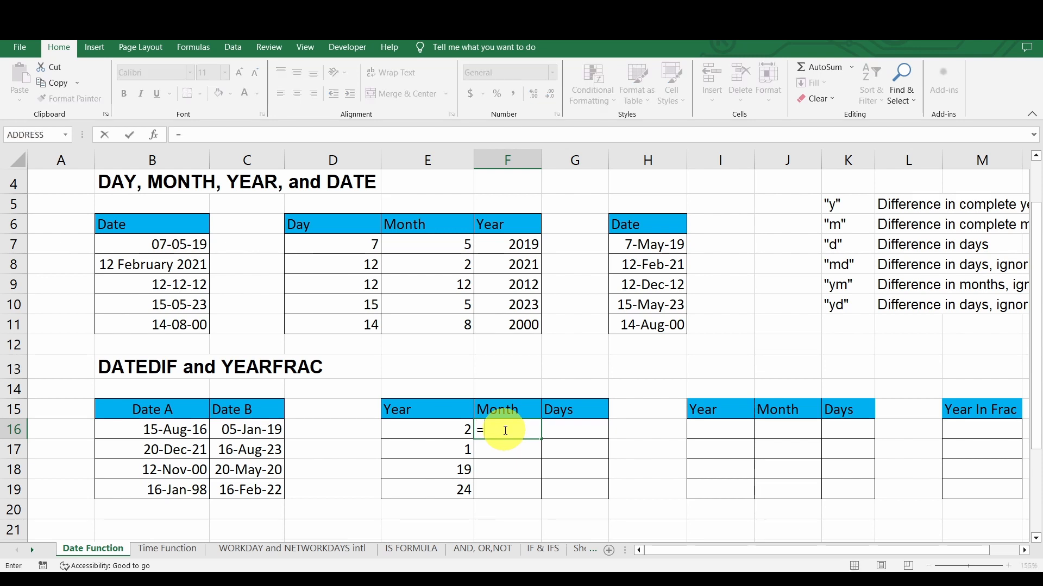
type("datedif(")
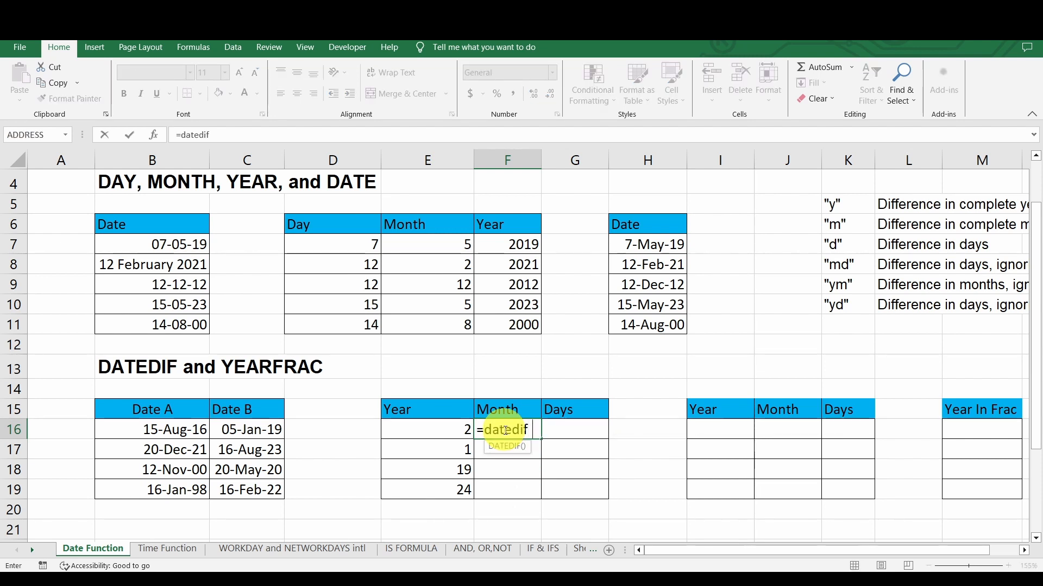
left_click(174, 428)
type(",")
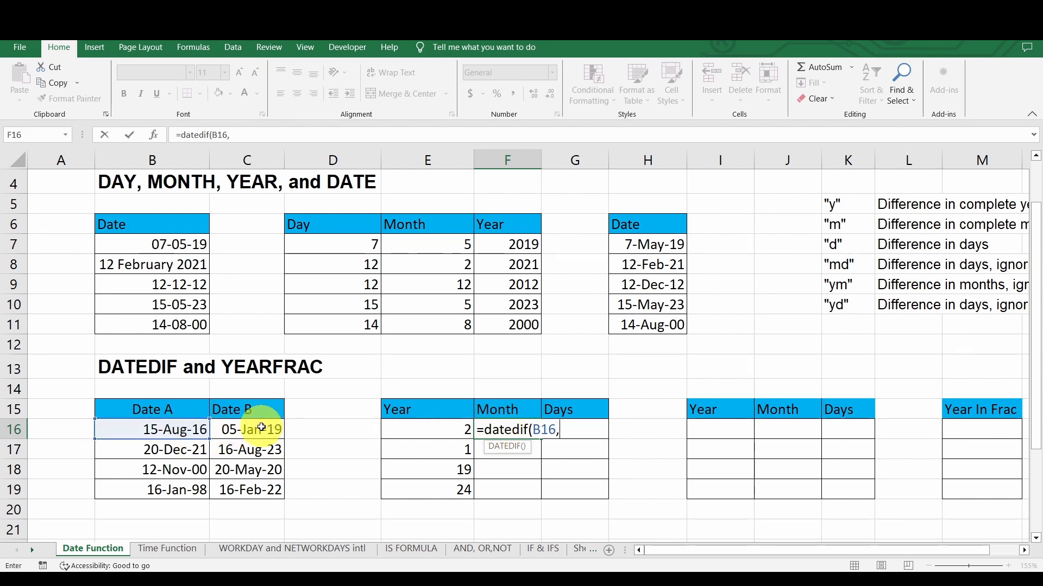
left_click(280, 428)
type(",\"m\"")
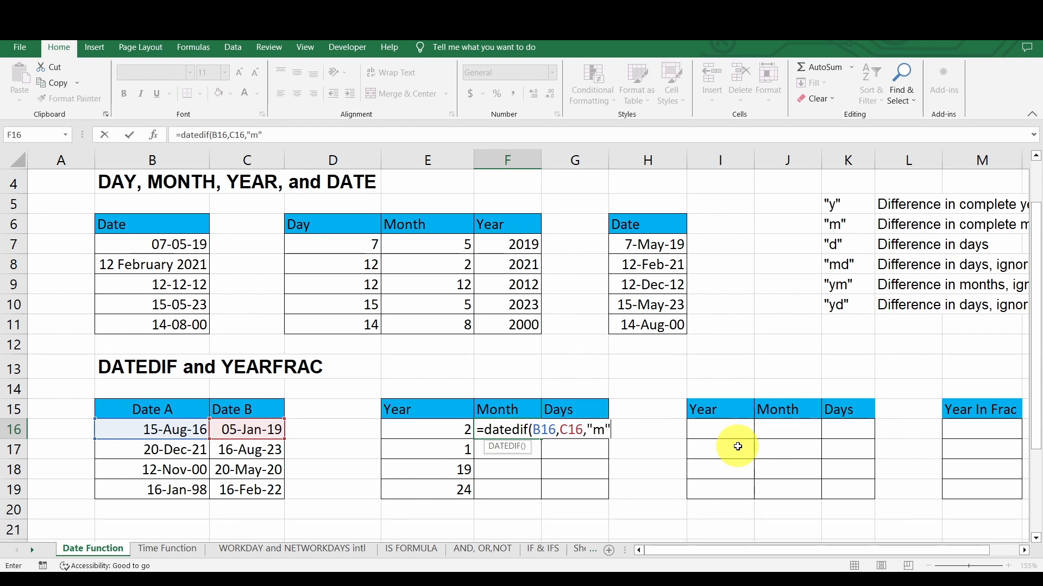
type(")")
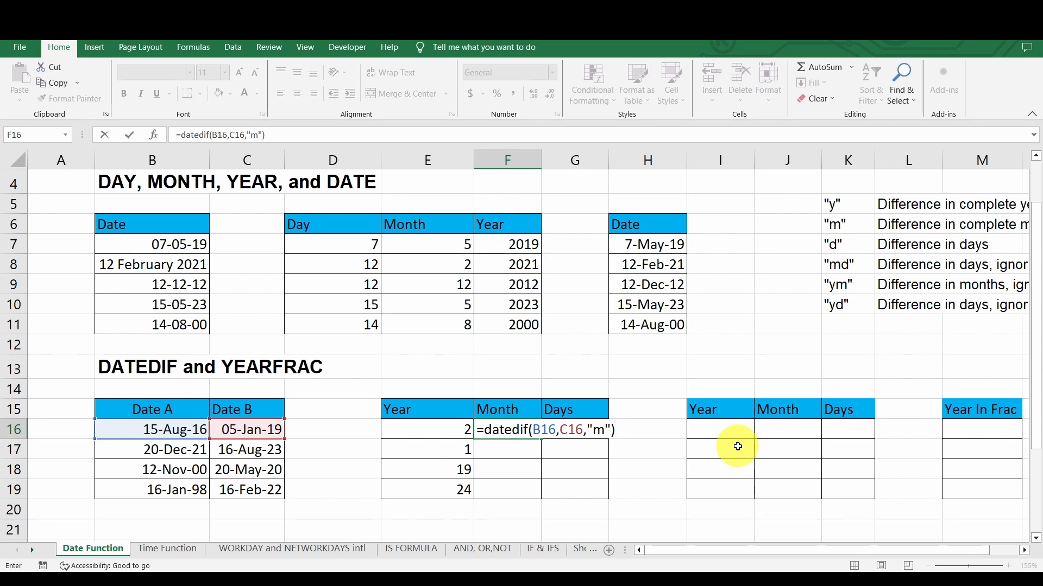
key("Return")
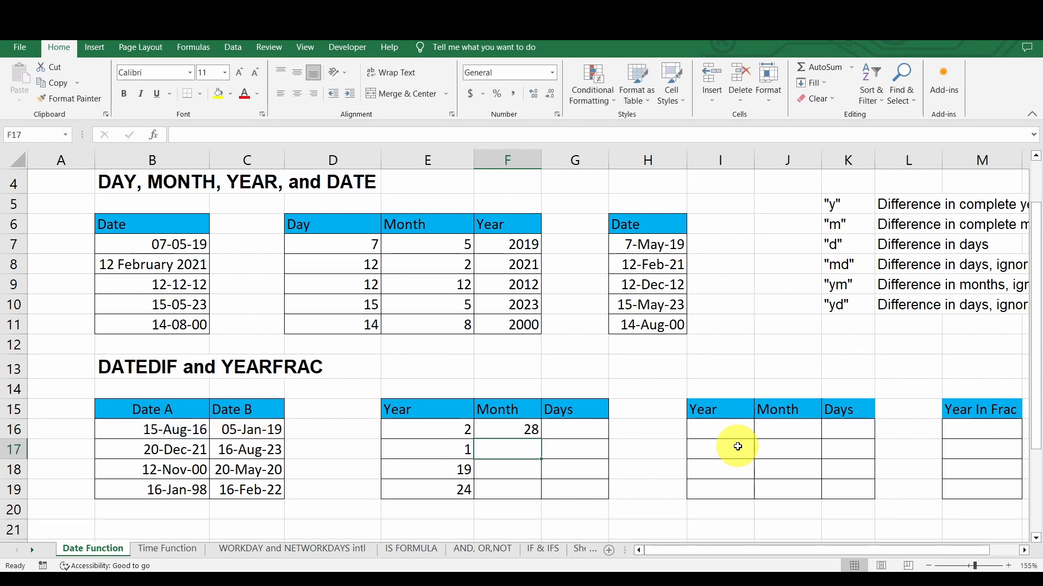
left_click(532, 429)
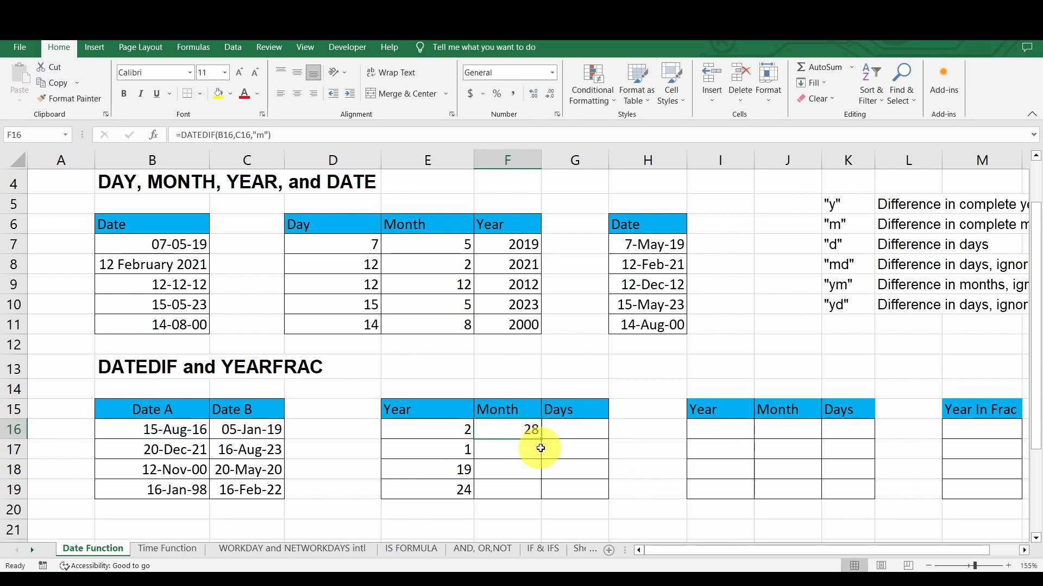
left_click_drag(542, 439, 539, 494)
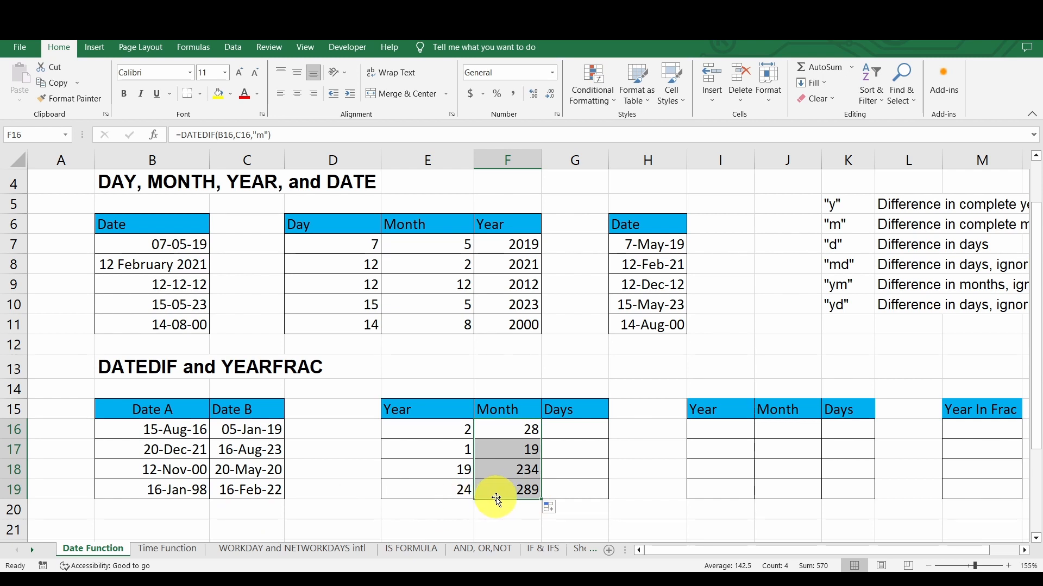
Enter =DATEDIF(B16,C16,"d") in G16, the first Days cell beside the Month results.
left_click(571, 431)
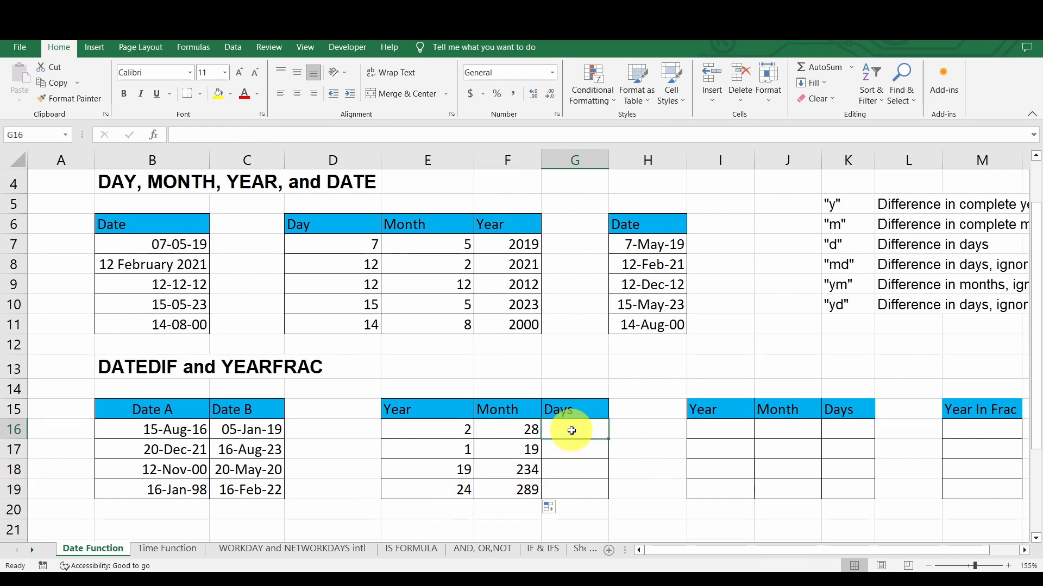
type("=date")
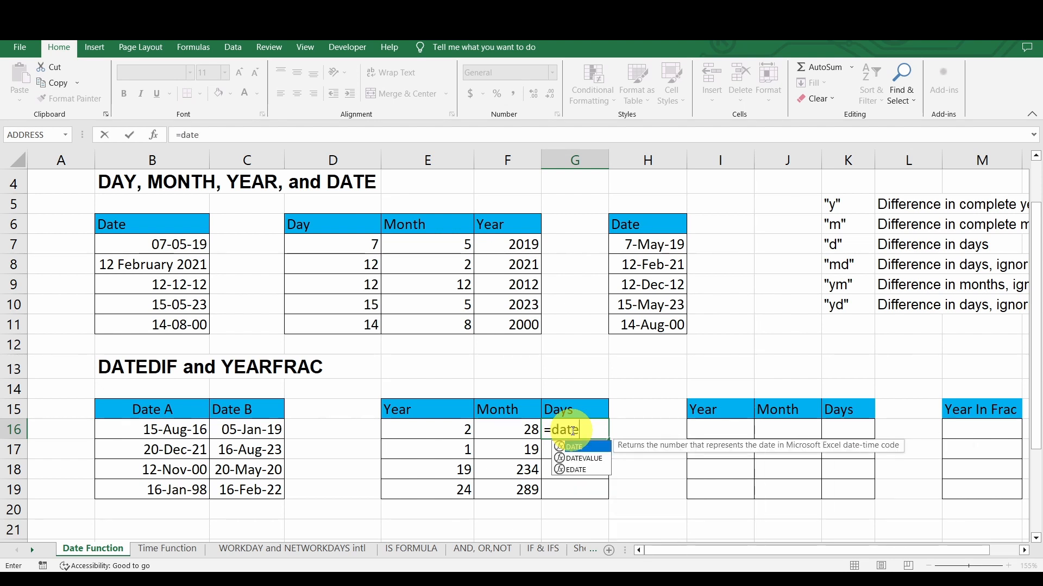
type("dif")
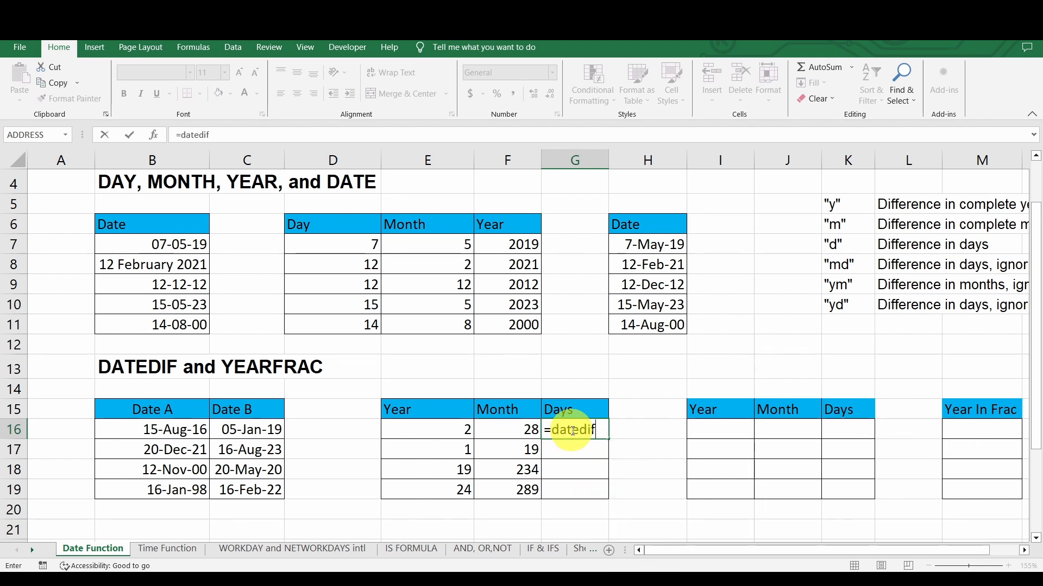
type("(")
left_click(148, 429)
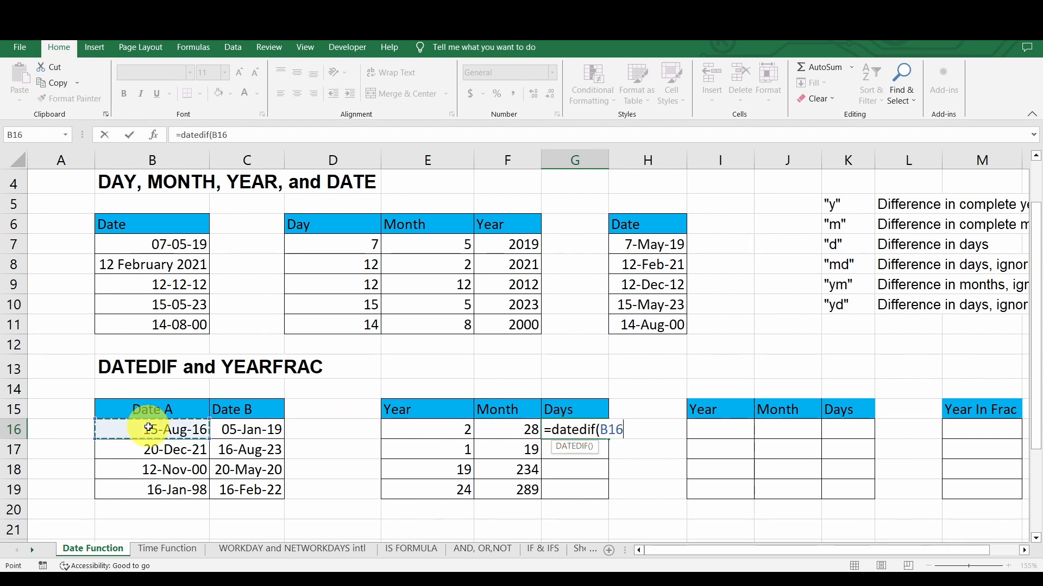
type(",")
left_click(229, 431)
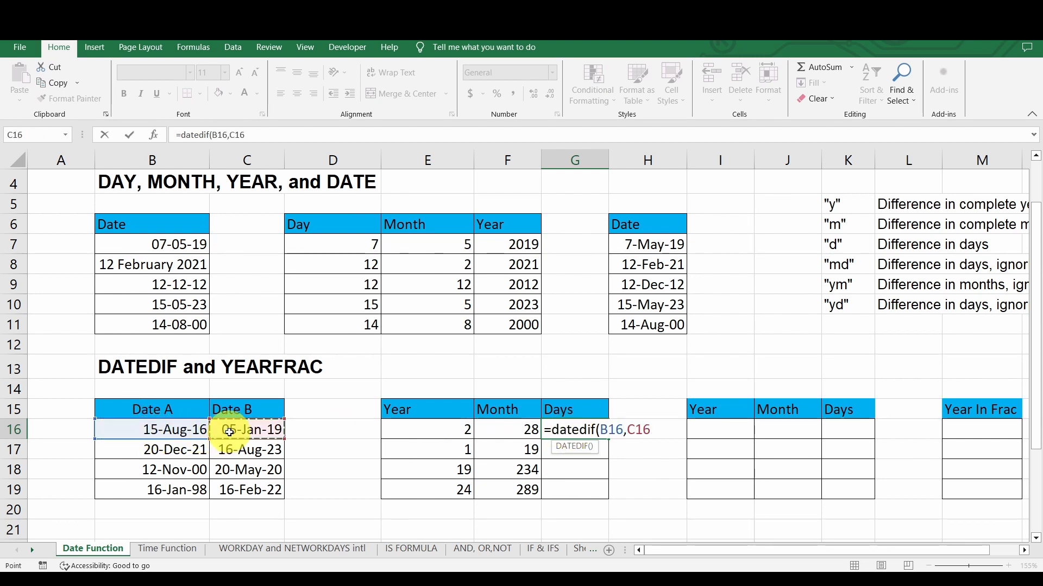
type(",\"d")
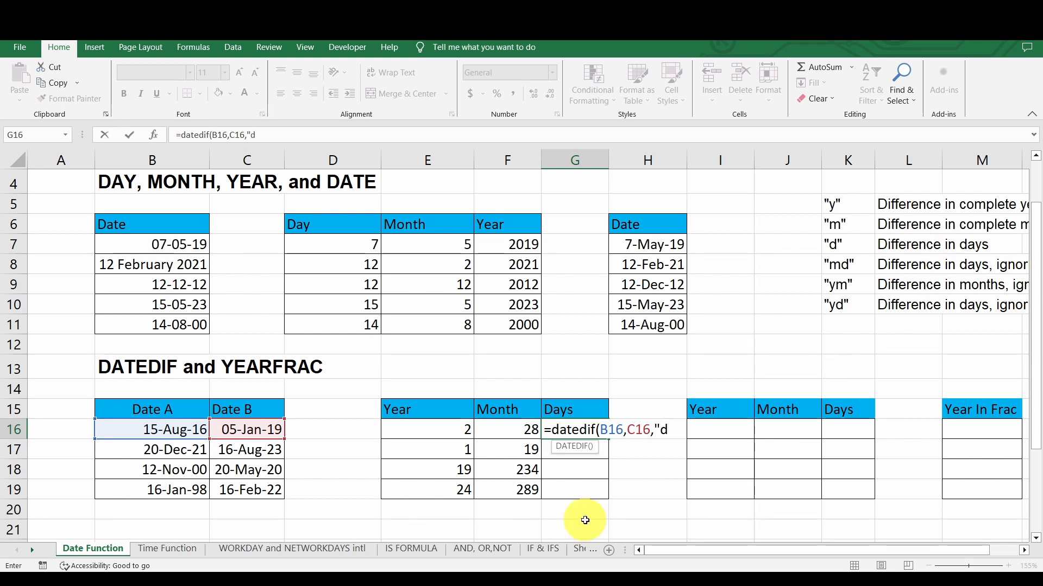
type(")")
key("Return")
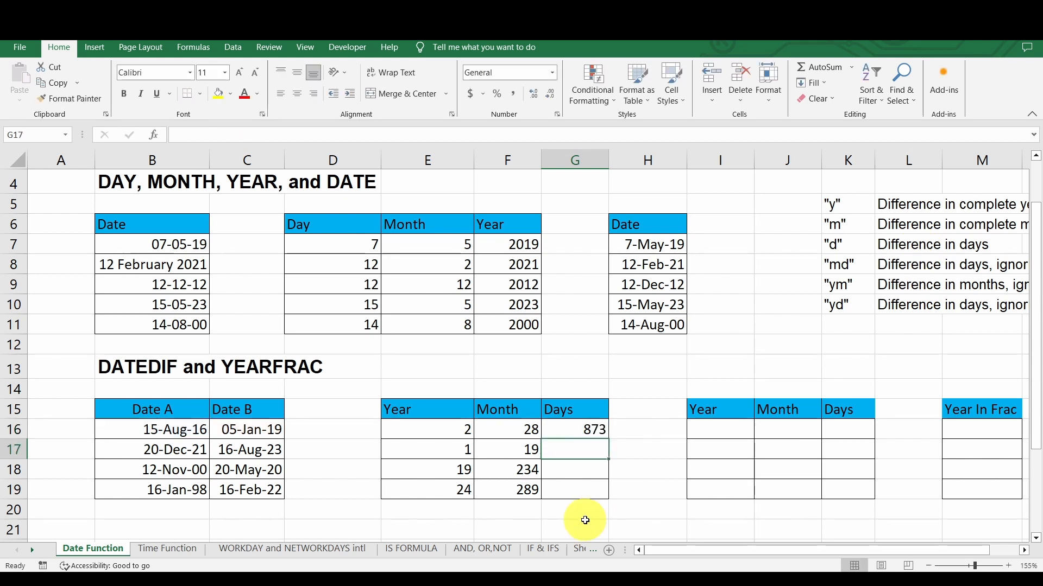
Fill the DATEDIF formula from G16 down the Days column to G19.
left_click(597, 432)
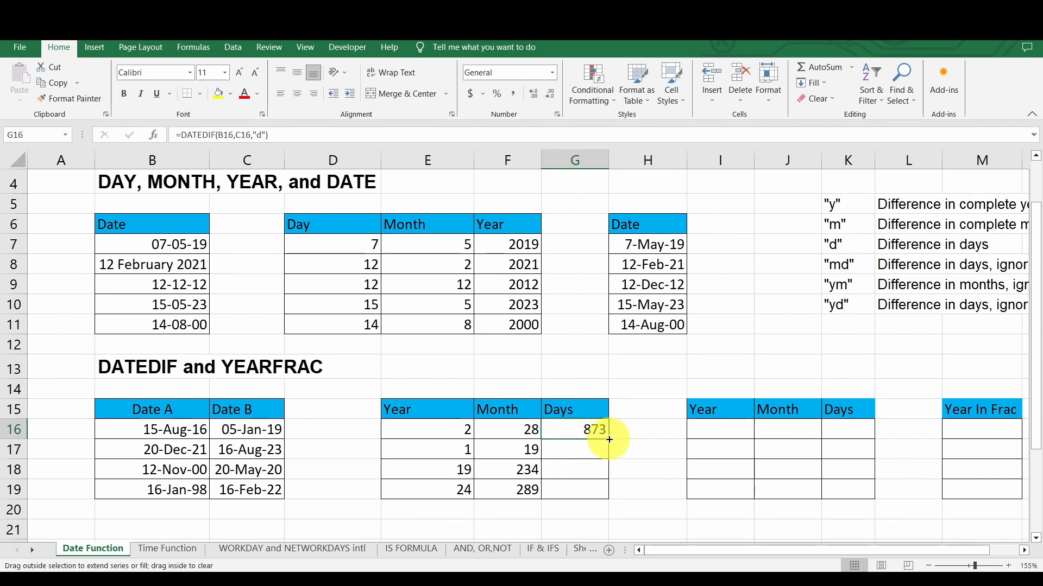
double_click(608, 439)
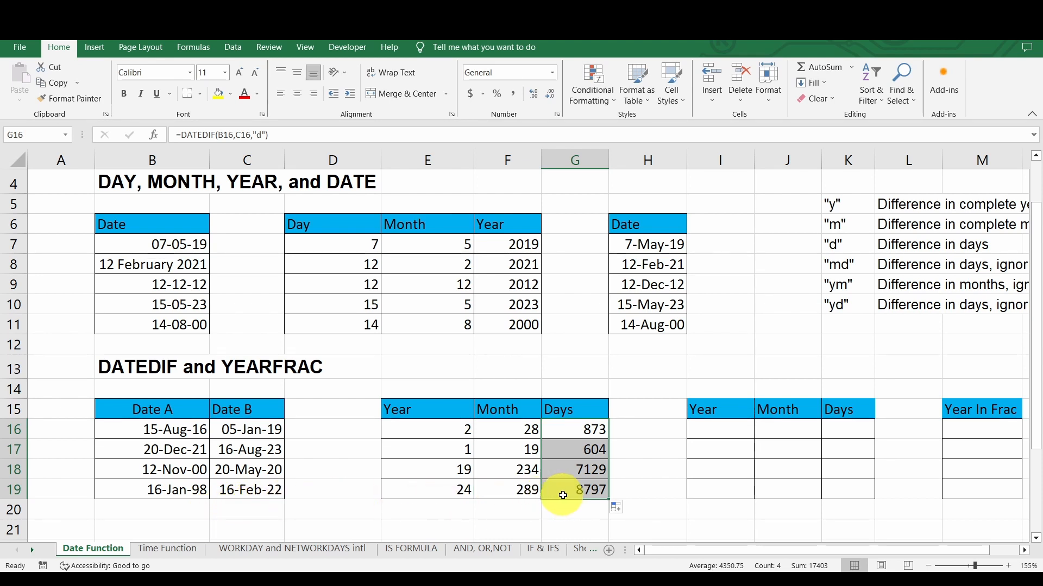
left_click(590, 492)
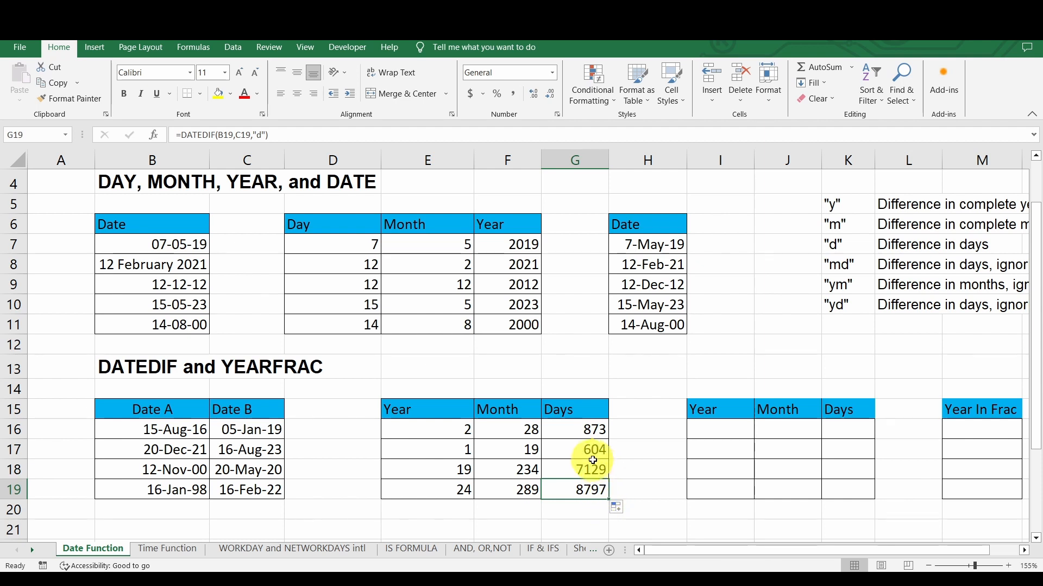
left_click_drag(671, 551, 702, 547)
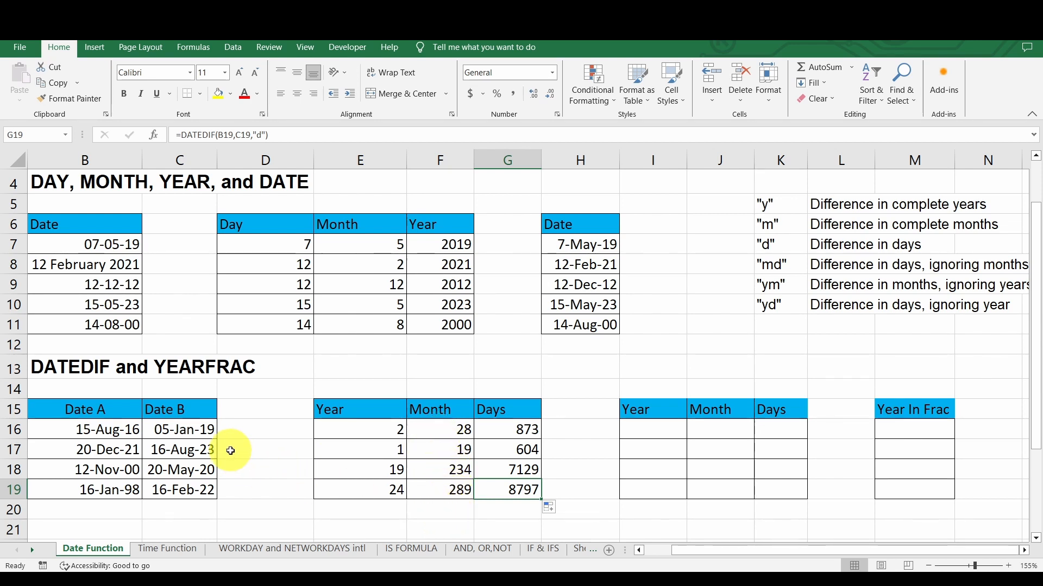
left_click(448, 450)
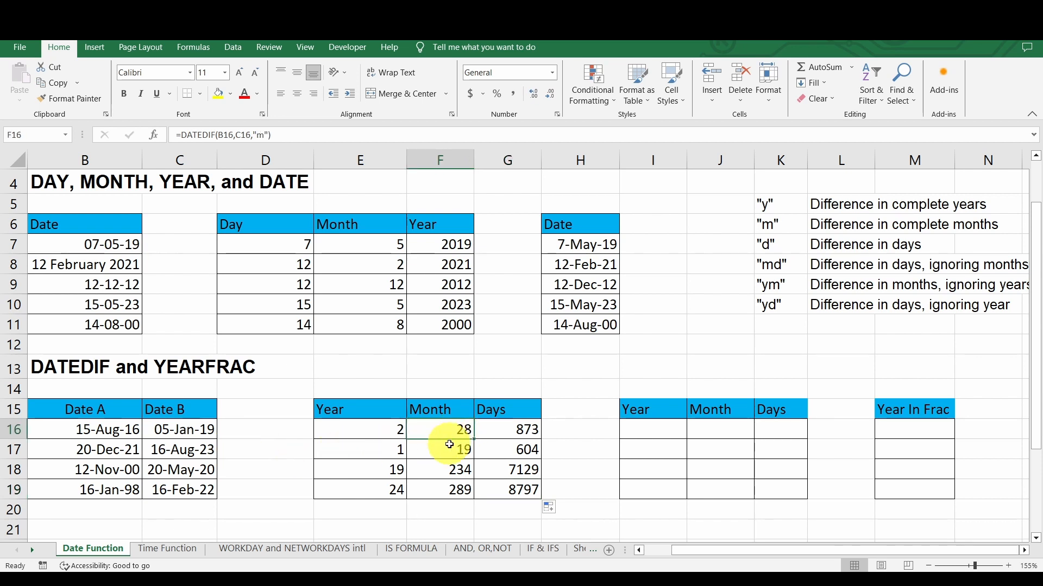
left_click(446, 466)
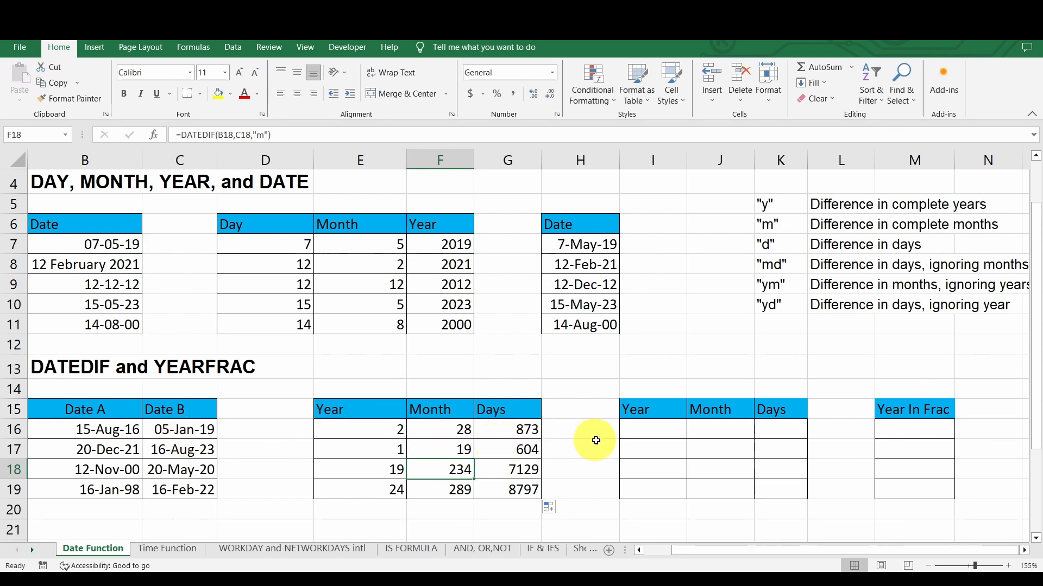
left_click(658, 428)
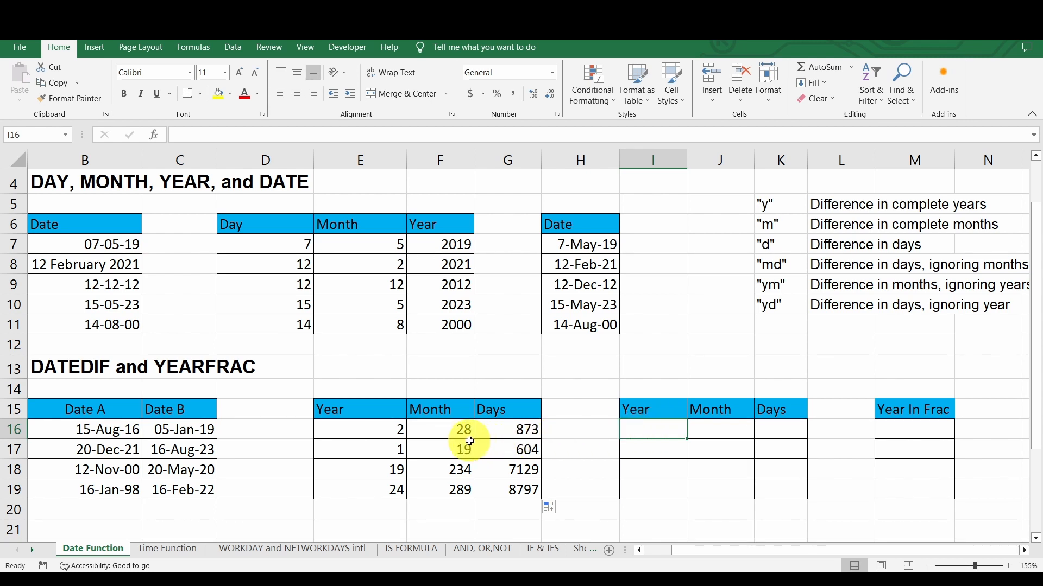
left_click(390, 432)
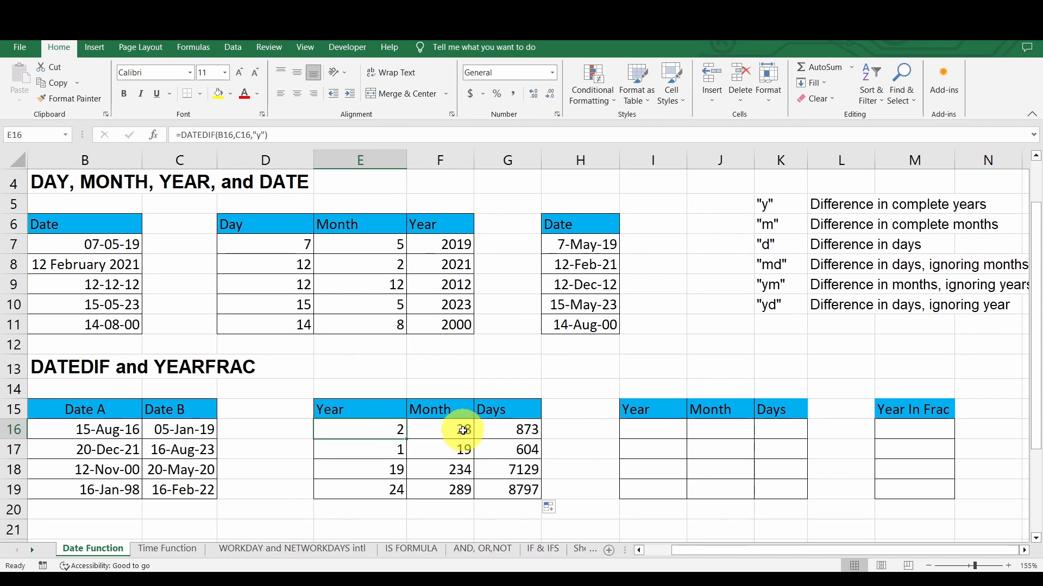
Enter =DATEDIF(B16,C16,"y") in I16, the first Year cell of the second DATEDIF table.
left_click(463, 430)
left_click(522, 428)
left_click(666, 431)
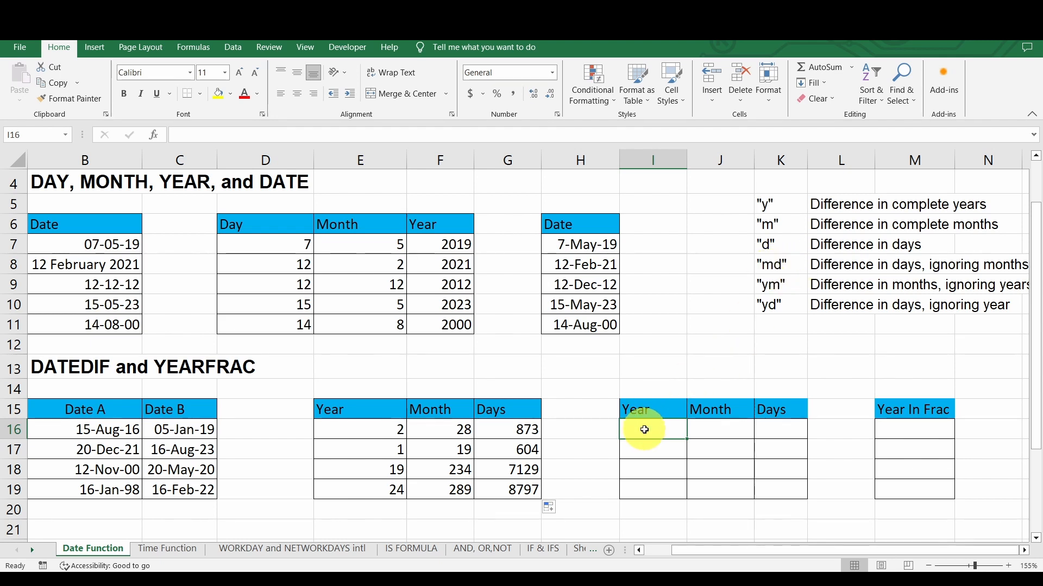
type("=")
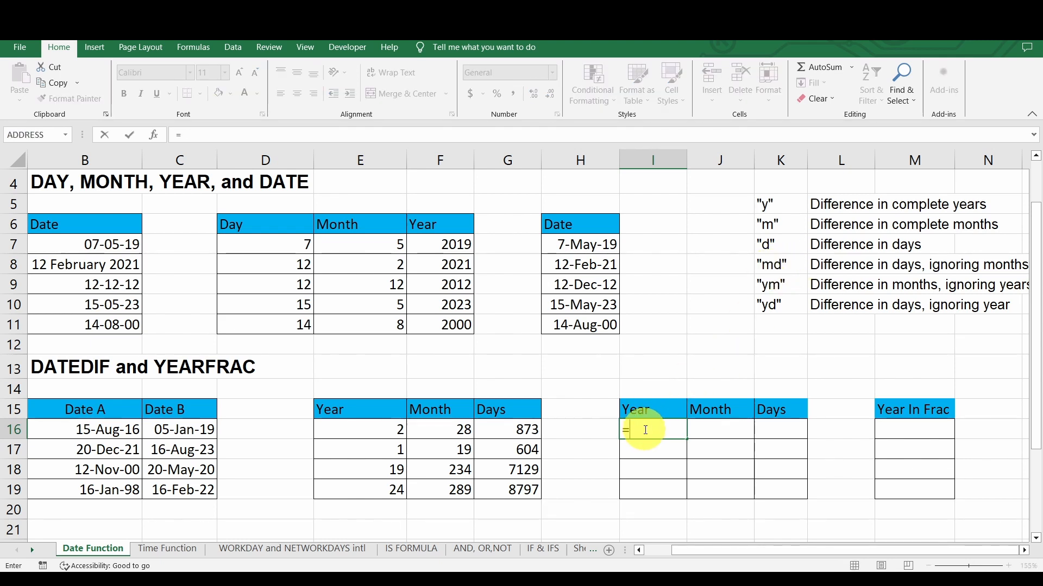
type("datedif(")
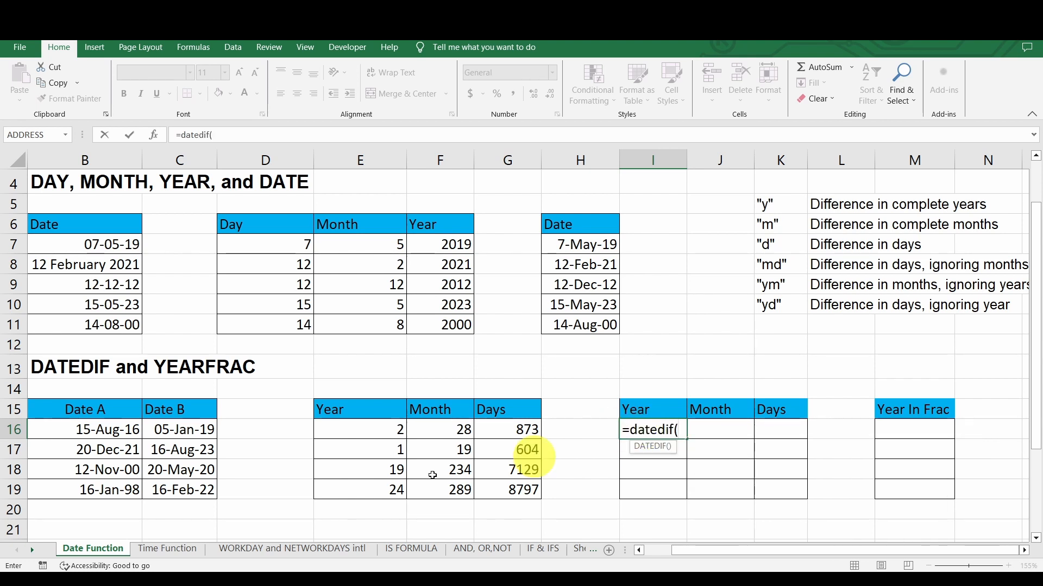
left_click(92, 433)
type(",")
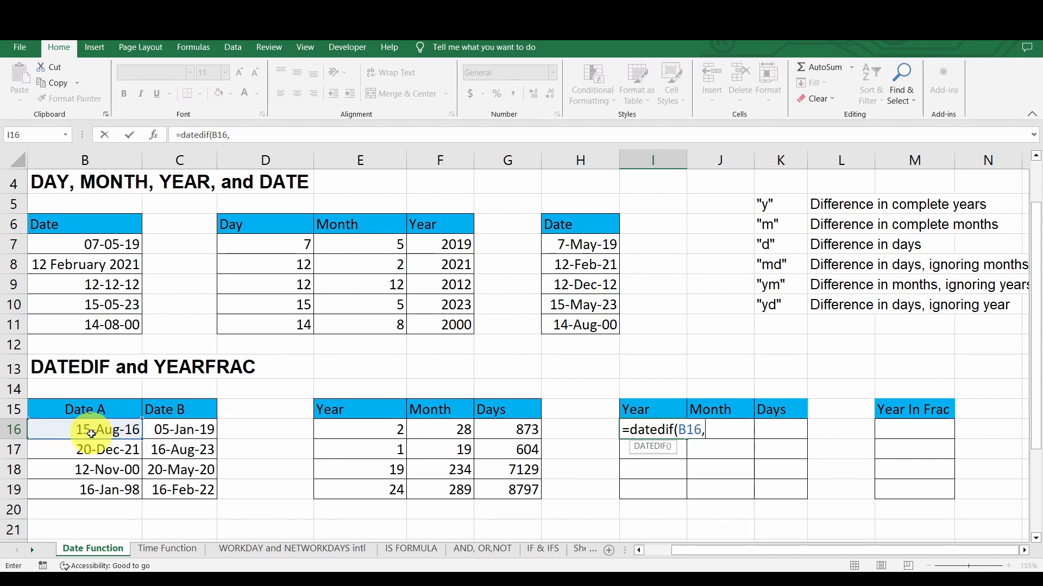
left_click(168, 433)
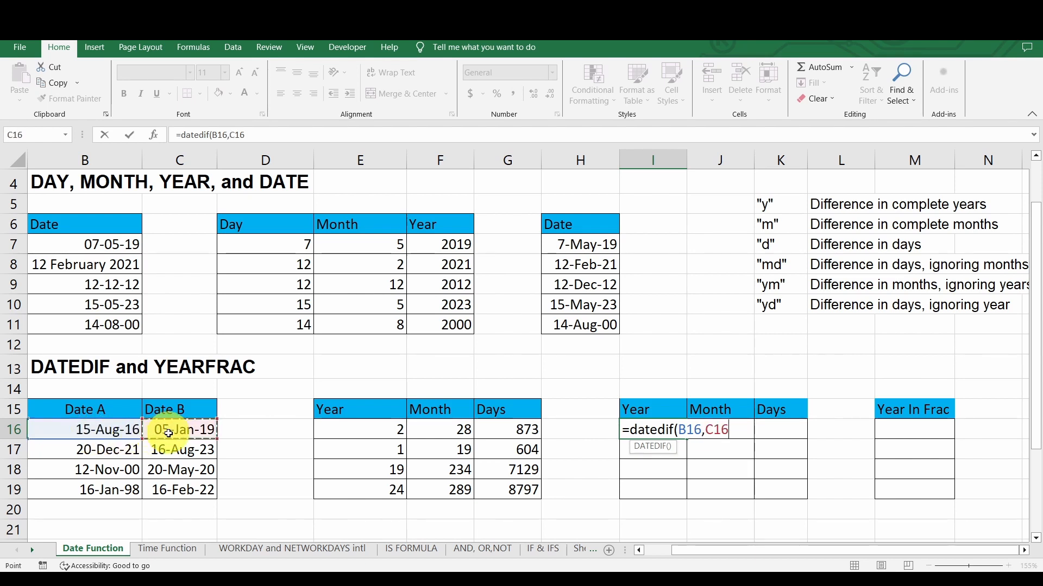
type(",")
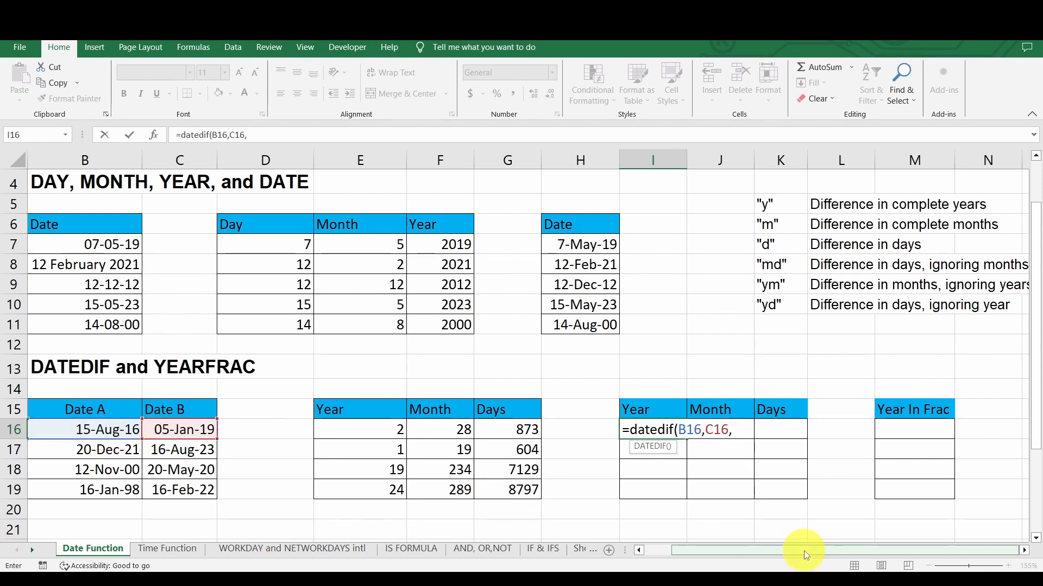
left_click_drag(806, 554, 856, 545)
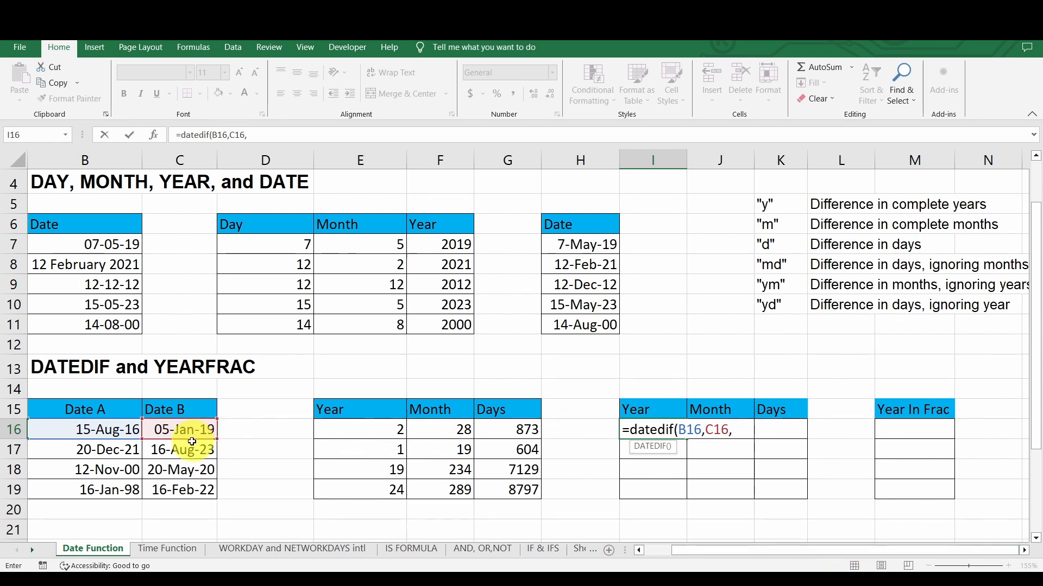
left_click(371, 429)
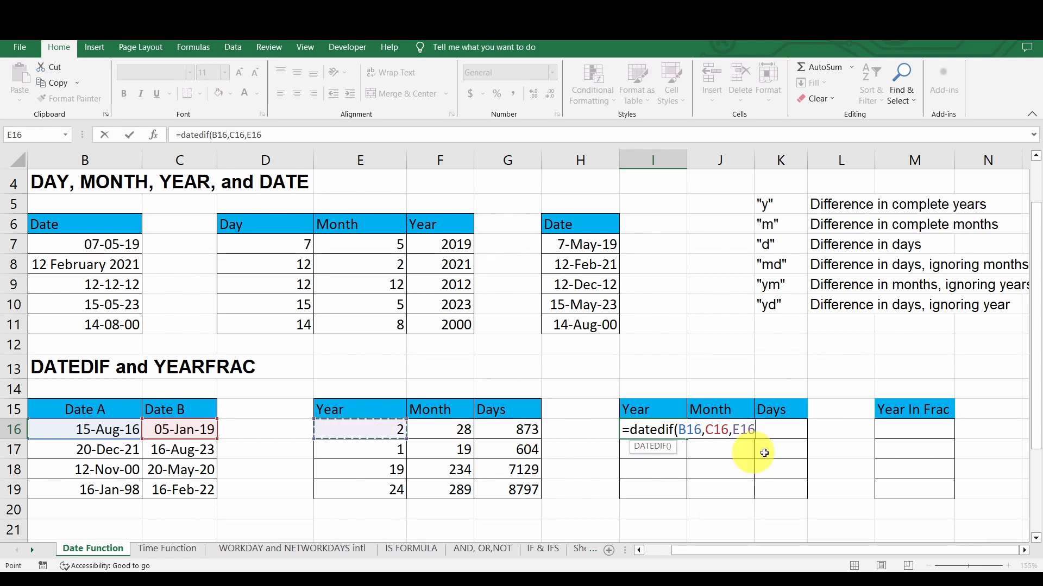
key("BackSpace")
key("BackSpace")
key("BackSpace")
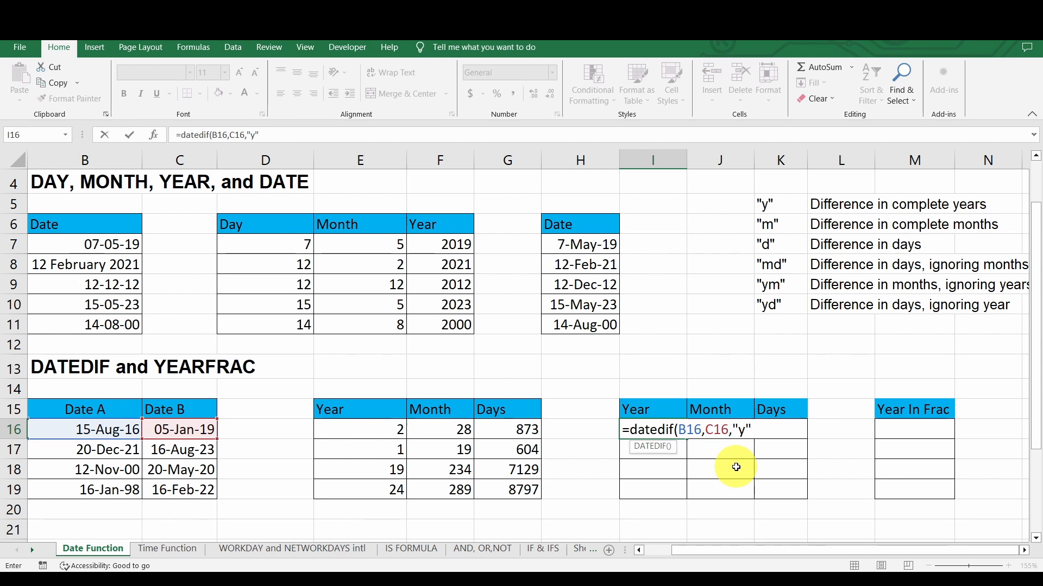
key("Return")
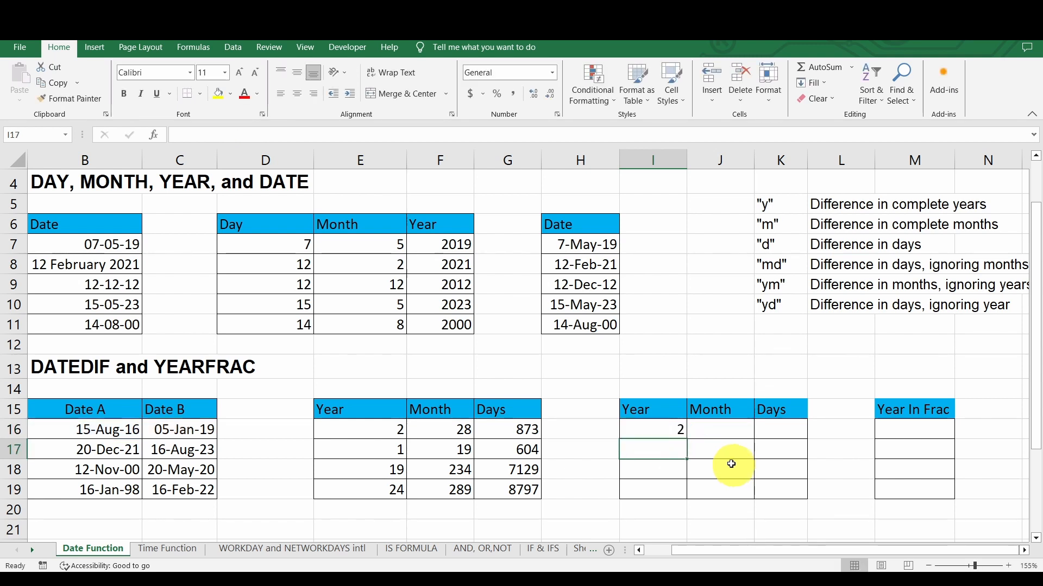
Fill the DATEDIF formula from I16 down the second table's Year column to I19.
left_click(673, 432)
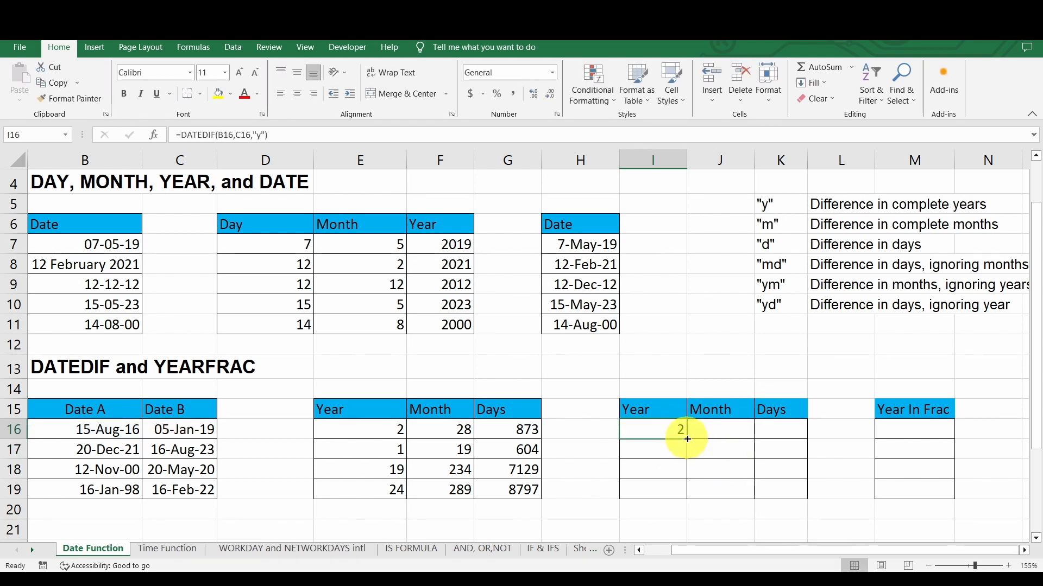
left_click_drag(686, 440, 696, 506)
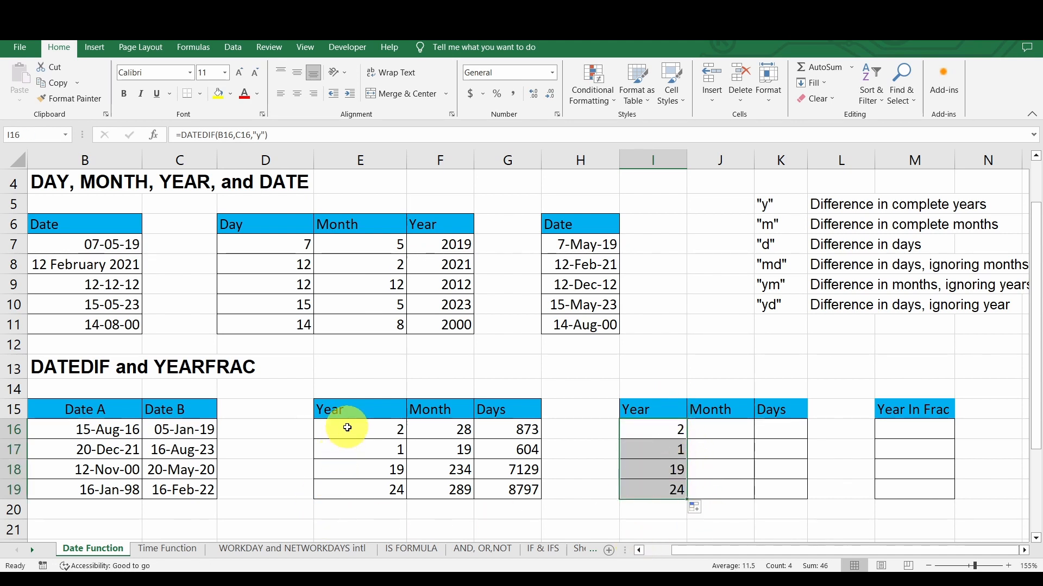
Enter =DATEDIF(B16,C16,"ym") in J16 to get the months remaining after complete years.
left_click(734, 430)
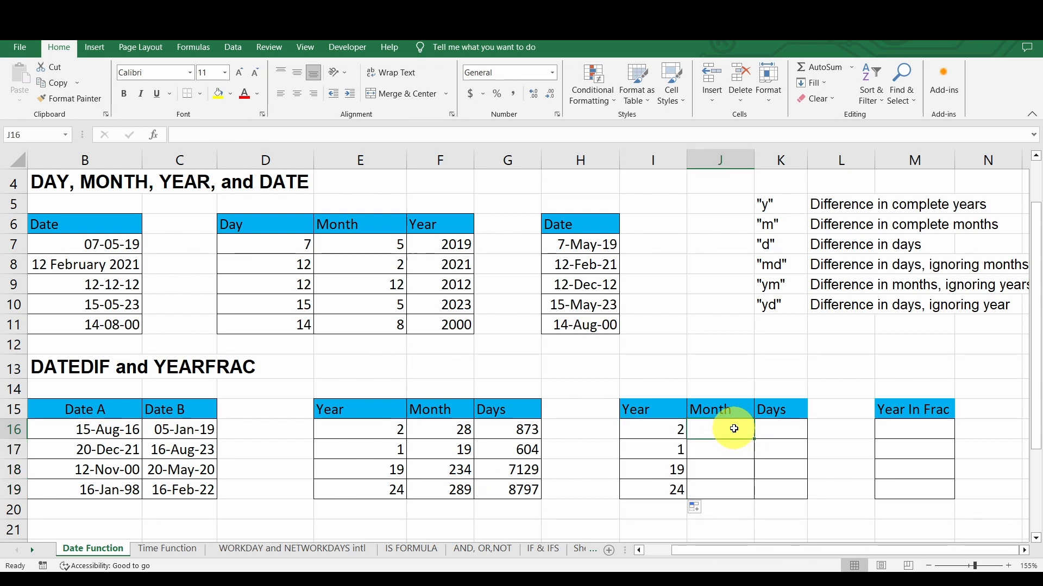
type("=datedif")
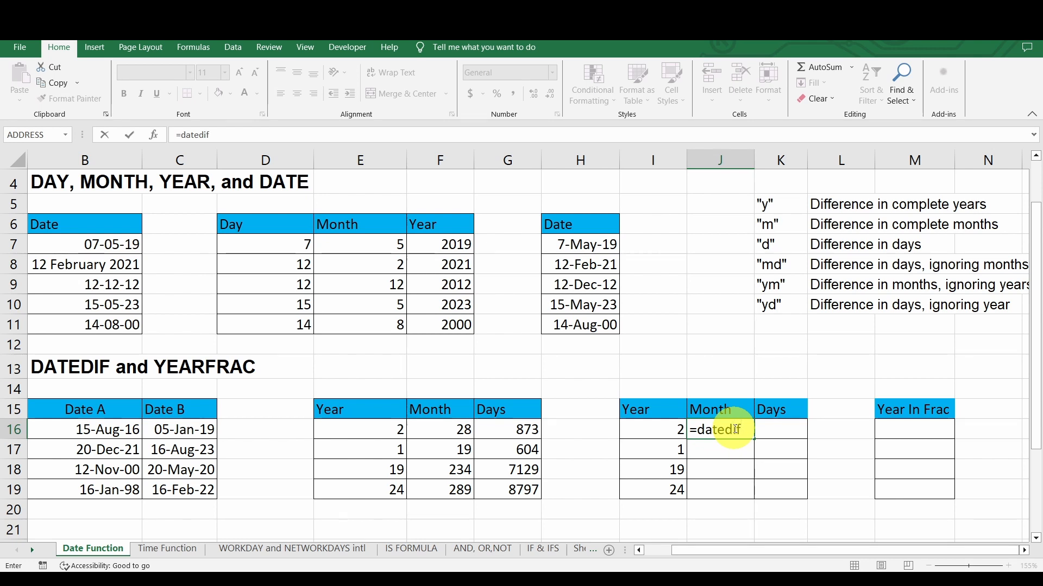
type("(")
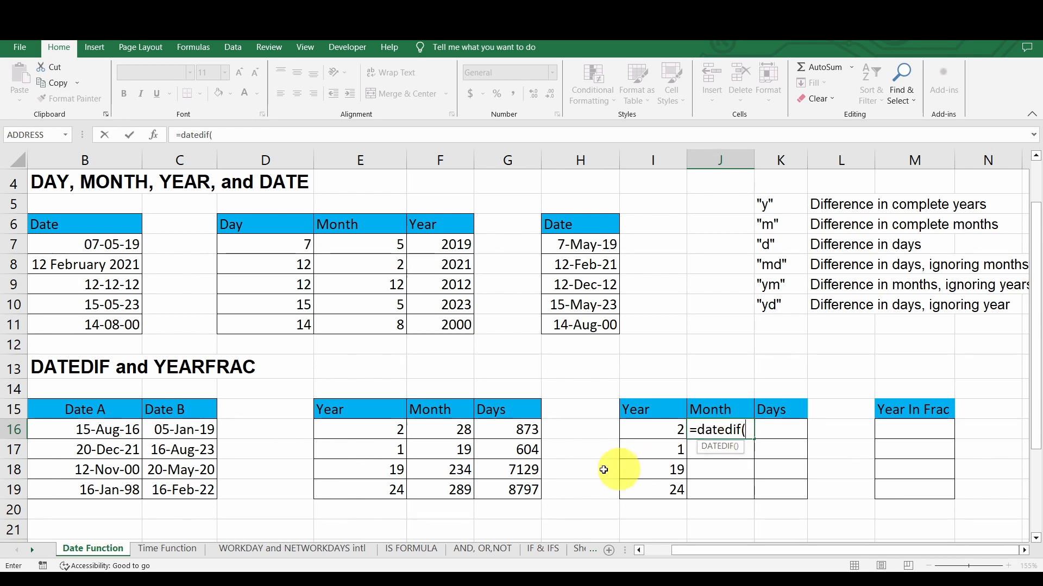
left_click(125, 434)
type(",")
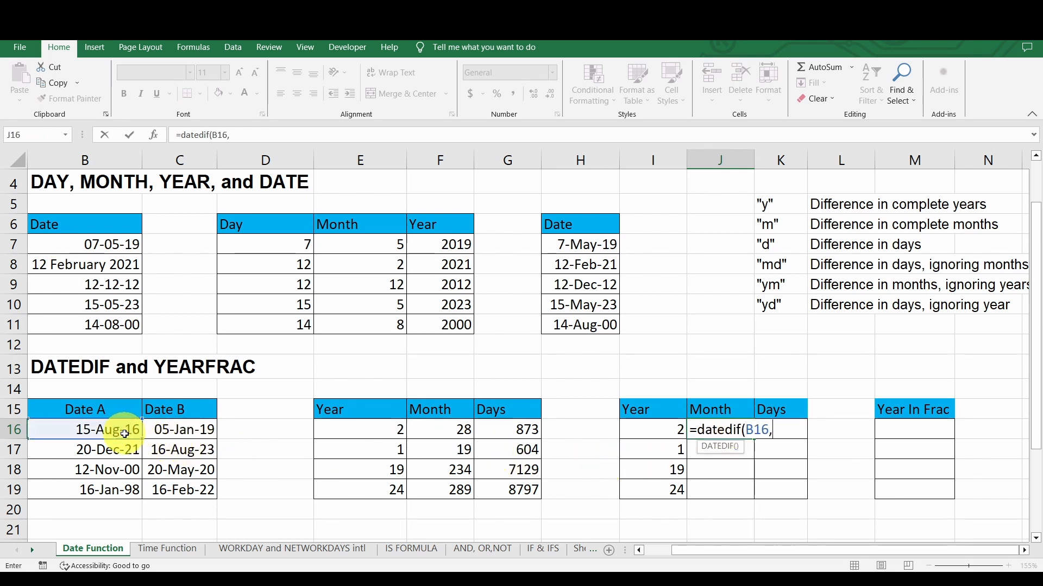
left_click(187, 435)
type(",\"ym")
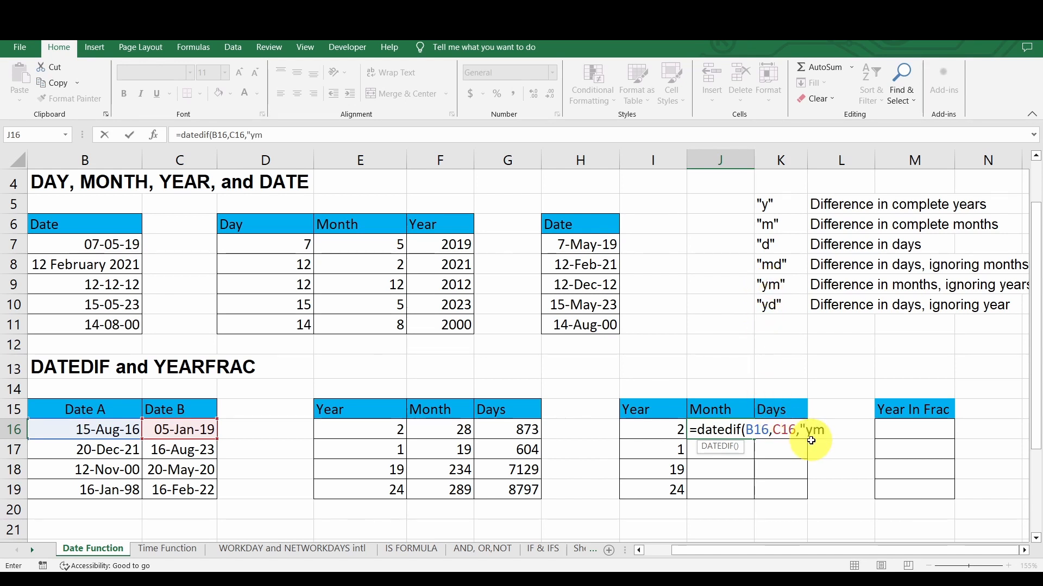
key("Return")
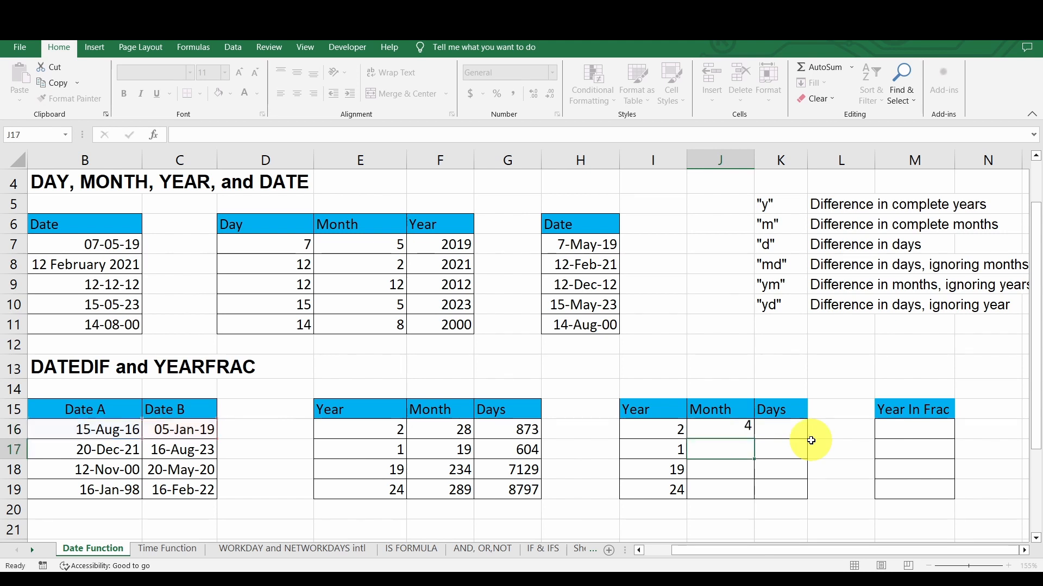
Review the J16 formula and its source date, and fill it down the second table's Month column to J19.
left_click(751, 435)
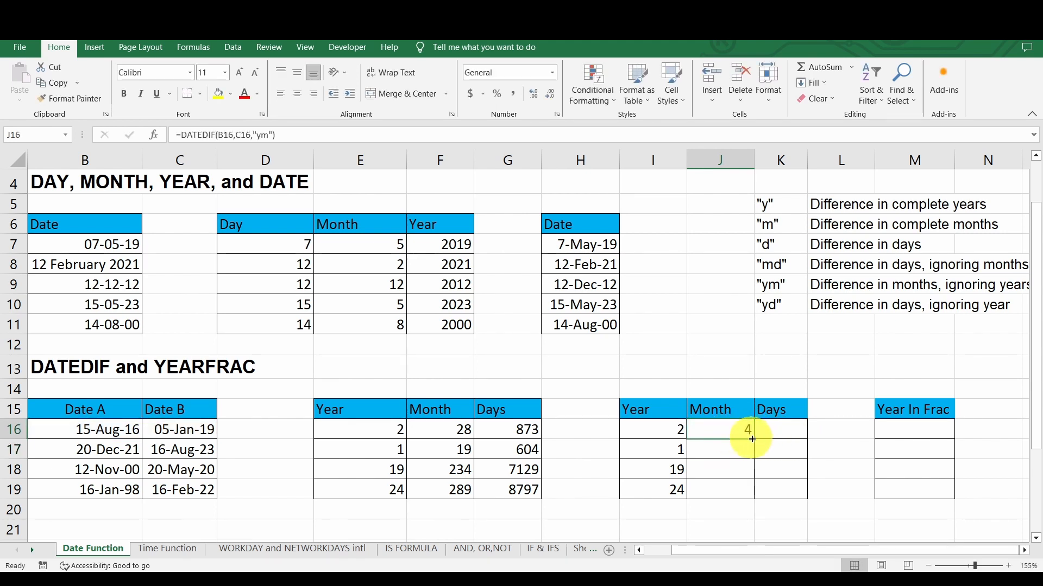
left_click(673, 429)
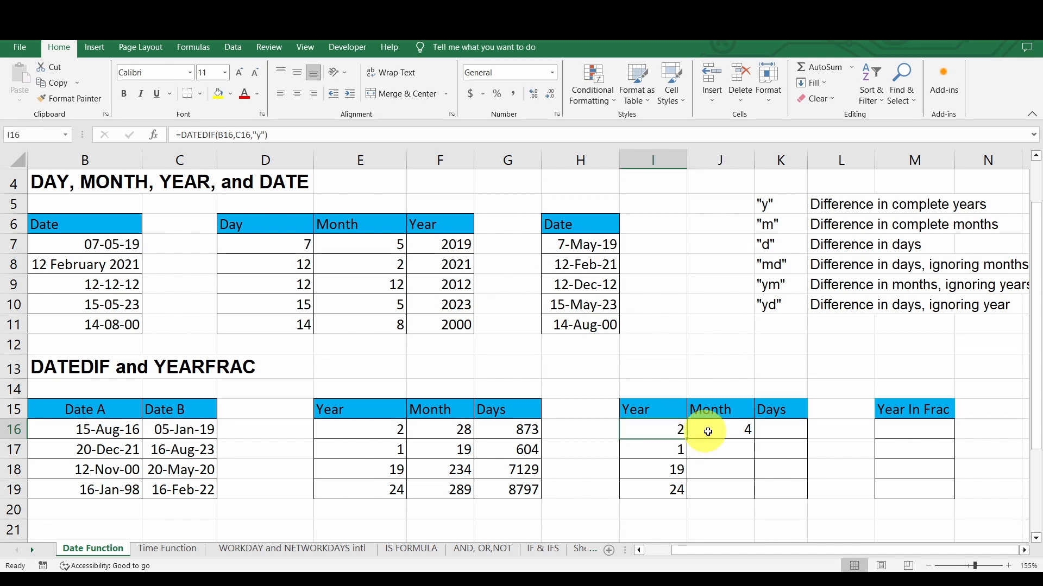
left_click(707, 432)
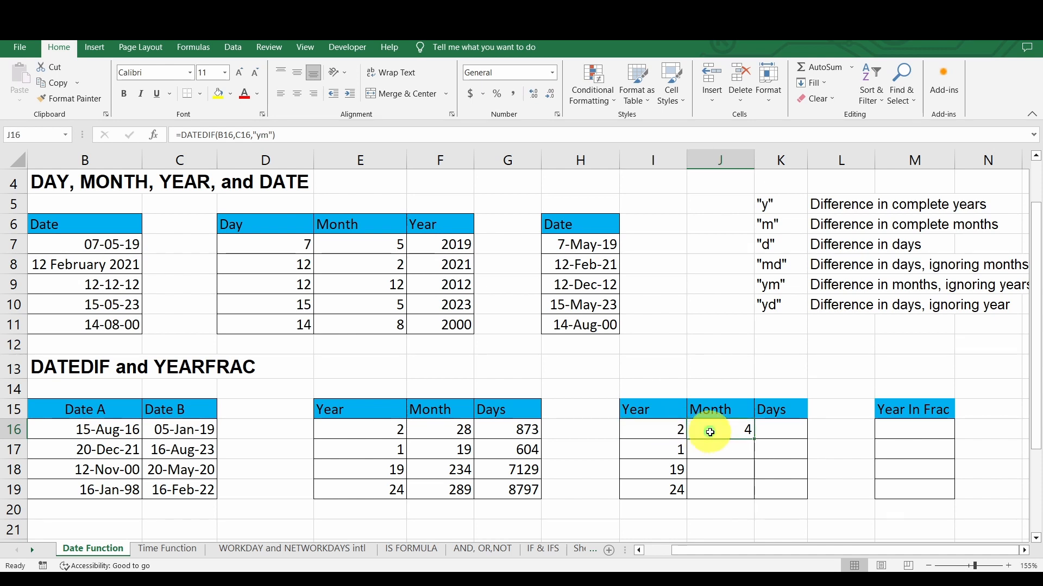
left_click(98, 432)
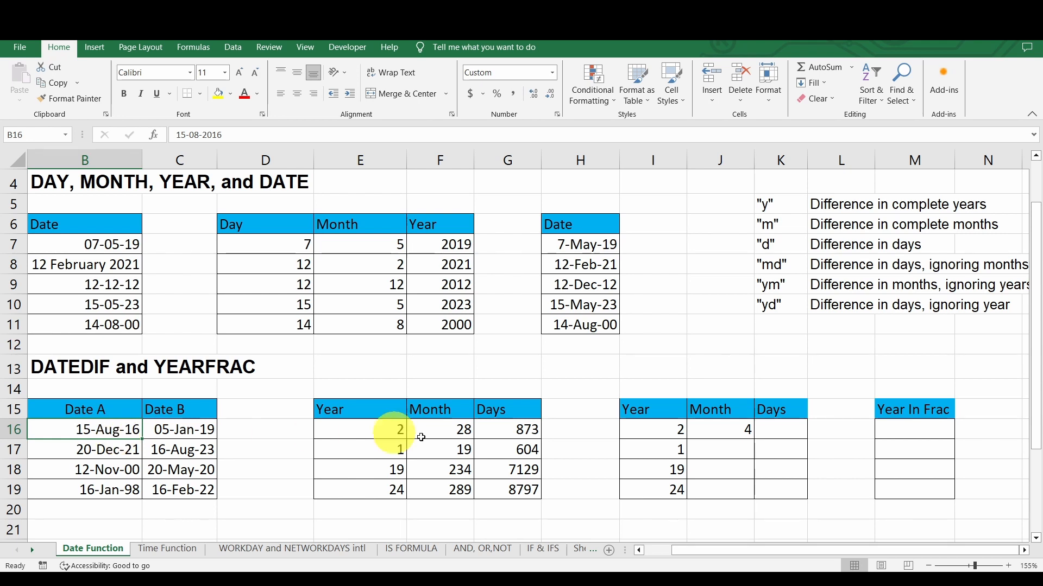
left_click(721, 429)
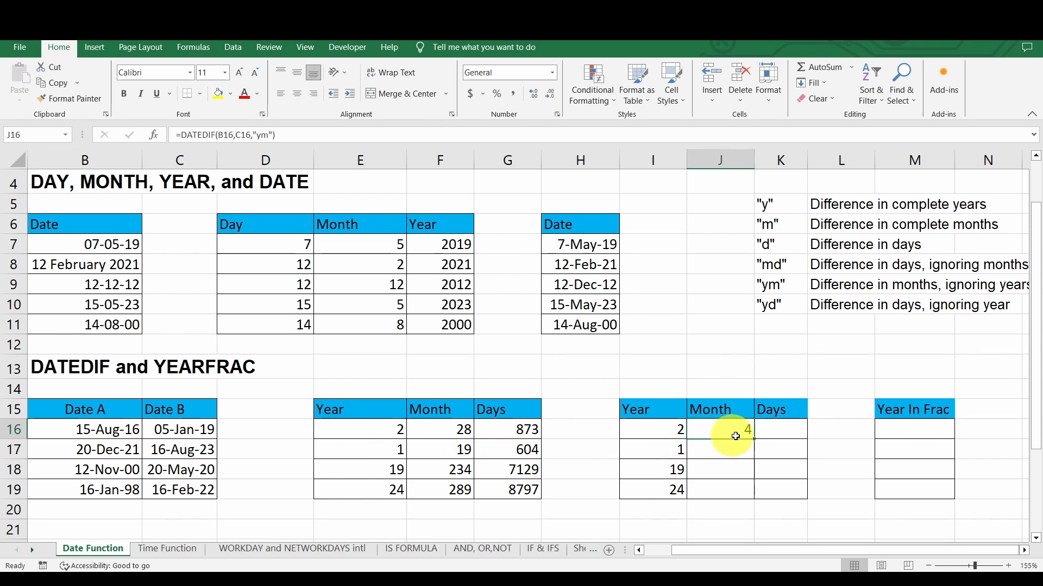
left_click_drag(754, 439, 753, 491)
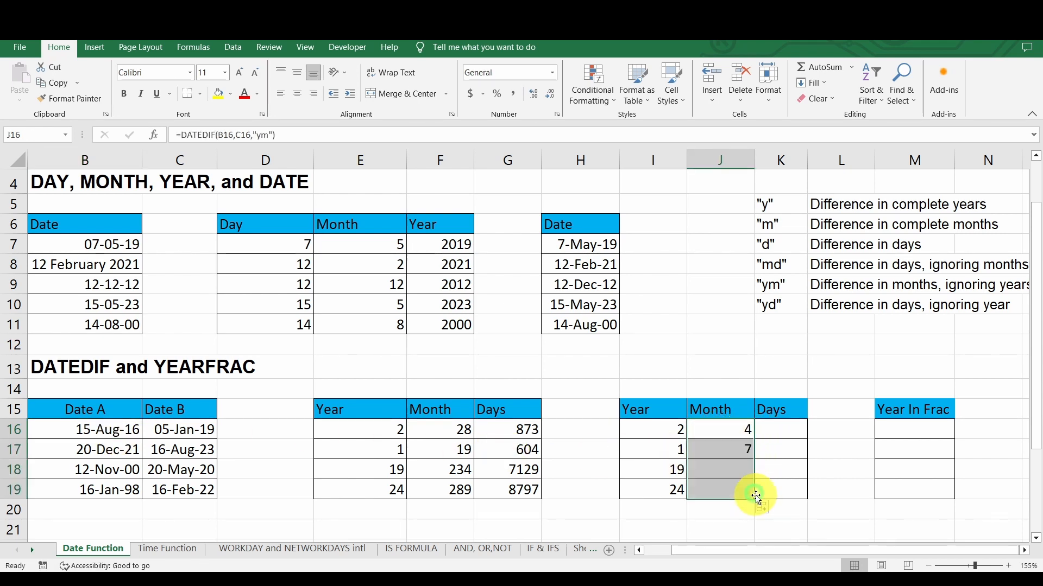
Try to enter =datedif(B16,C16:C16"md") in K16, the first Days cell of the second table.
left_click(776, 427)
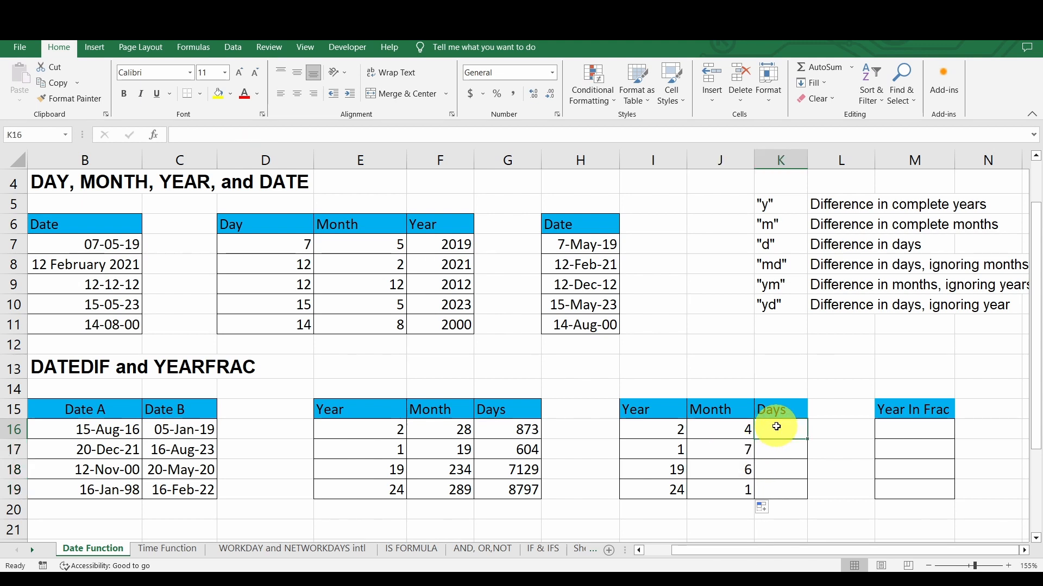
type("=")
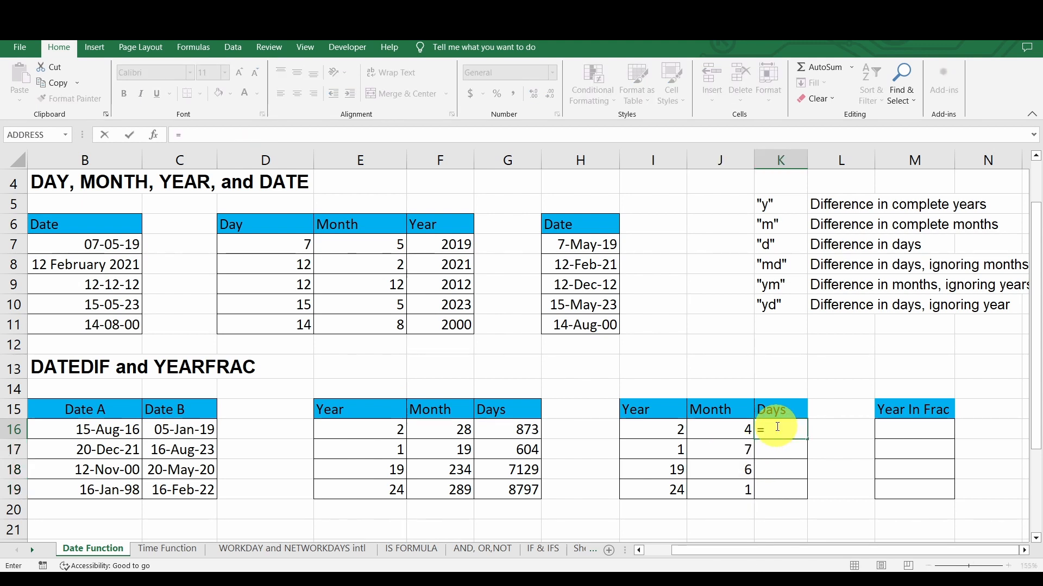
type("datedif(")
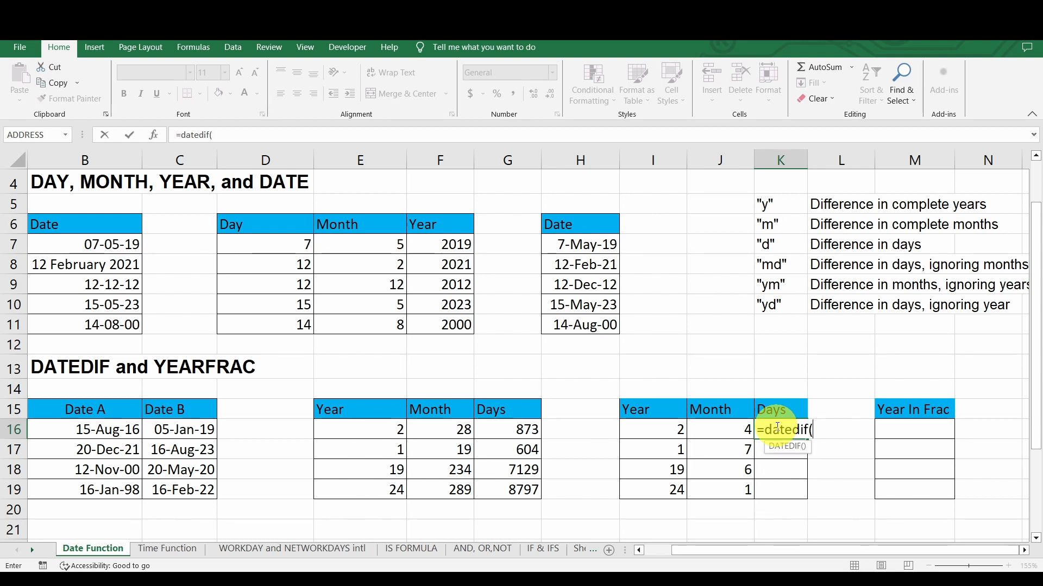
left_click(111, 437)
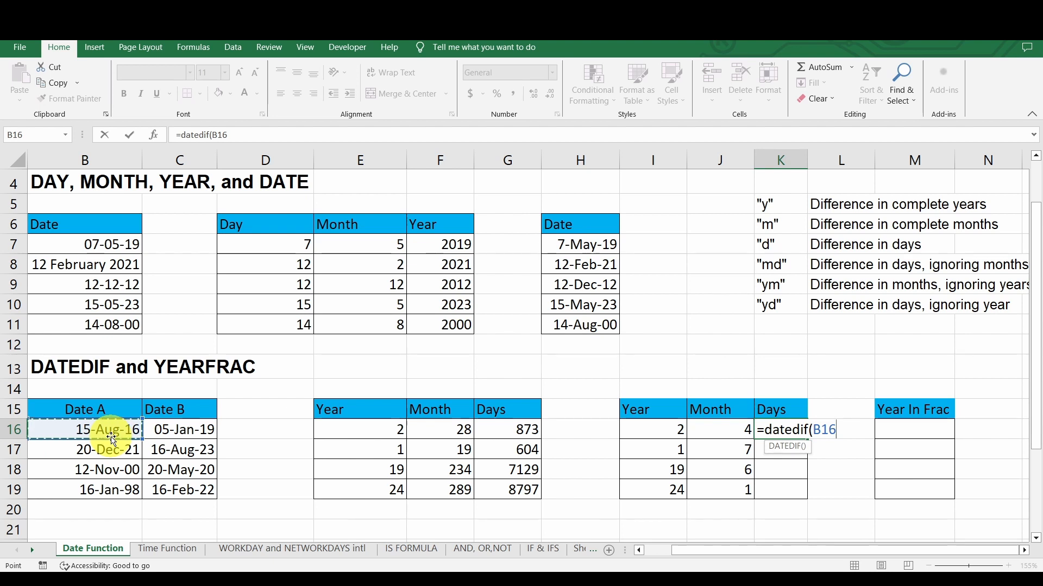
type(",")
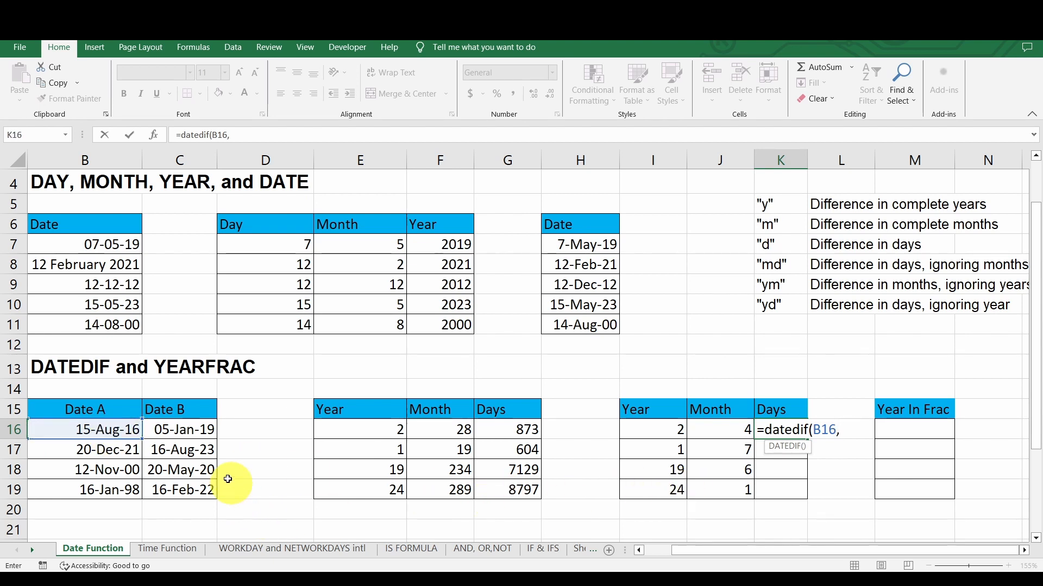
left_click(179, 430)
key("F8")
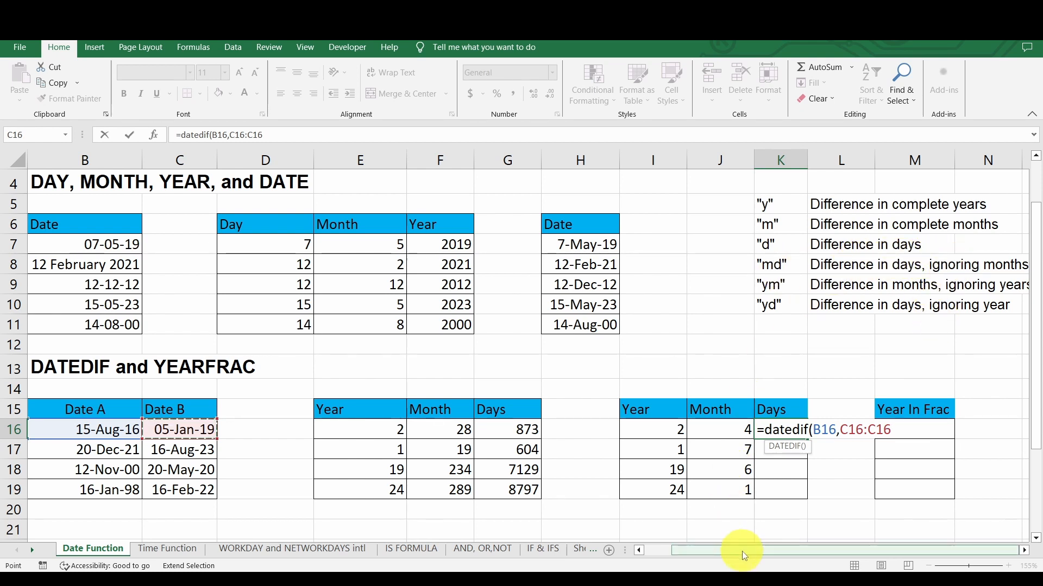
type("\"md\"")
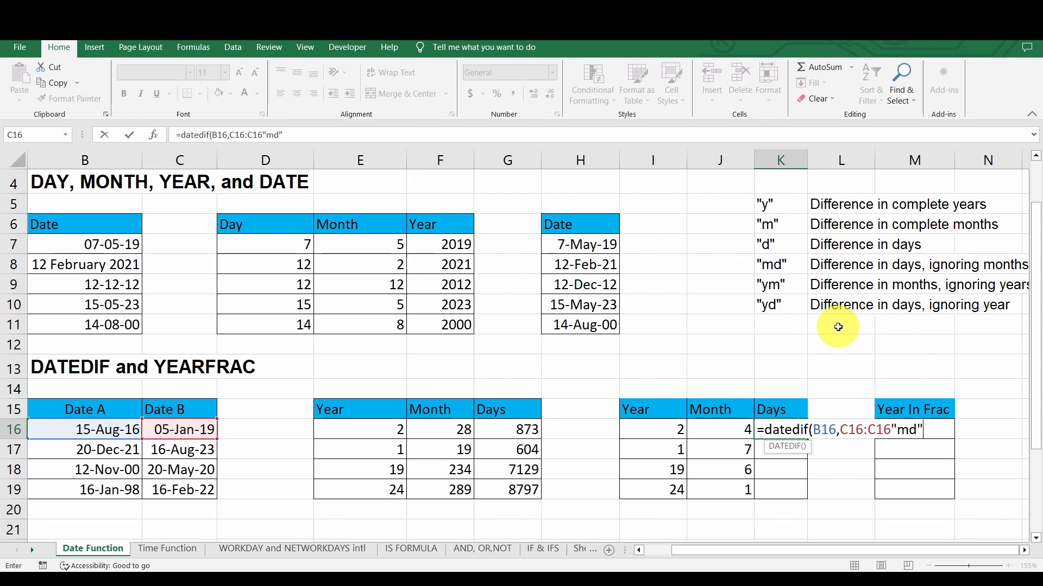
key("Return")
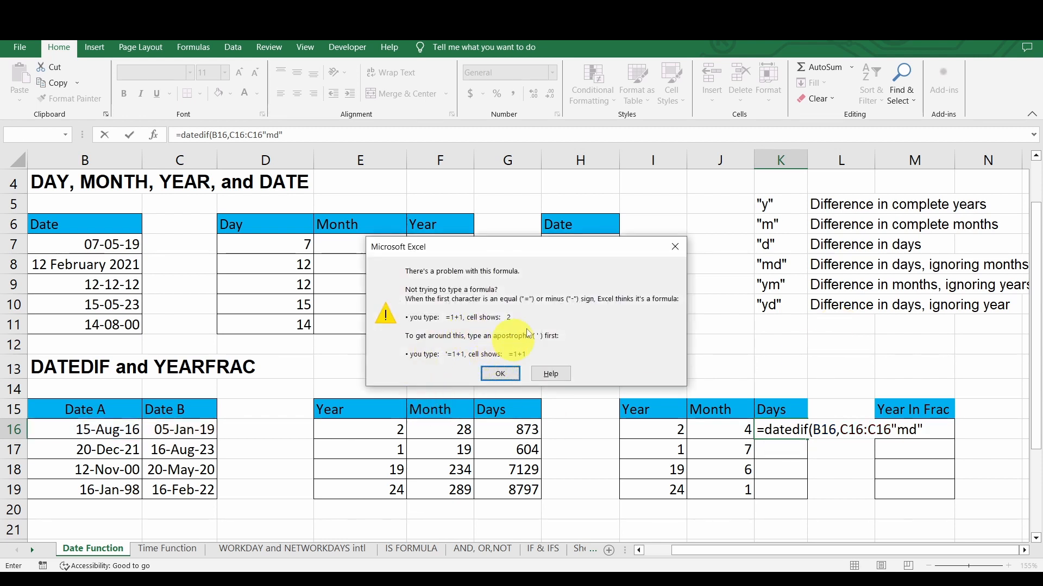
left_click(669, 251)
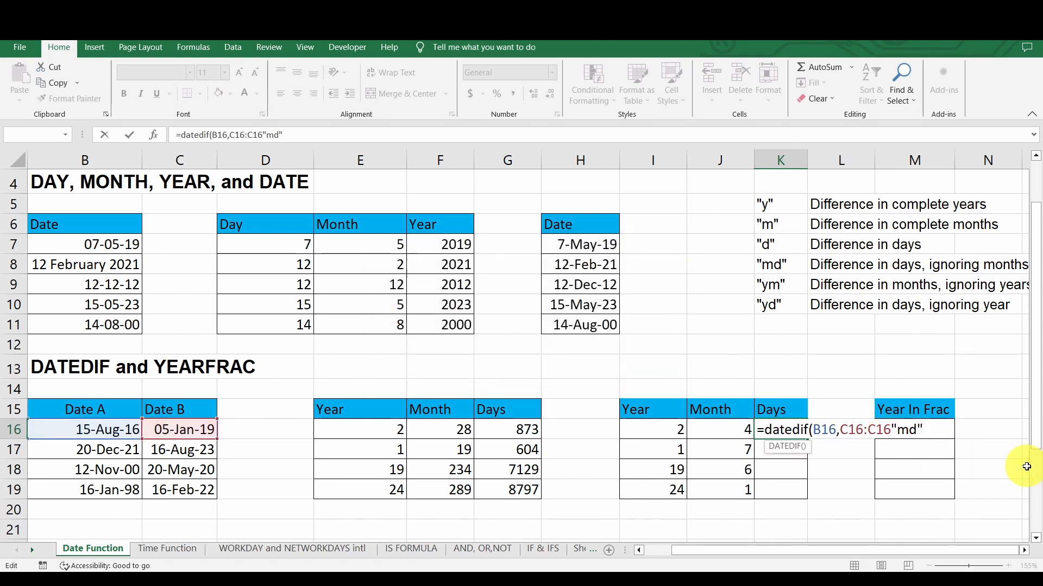
Correct the first Days formula in K16 to =DATEDIF(B16,C16,"md") to get the days remaining after complete months.
key("BackSpace")
key("BackSpace")
key("BackSpace")
key("BackSpace")
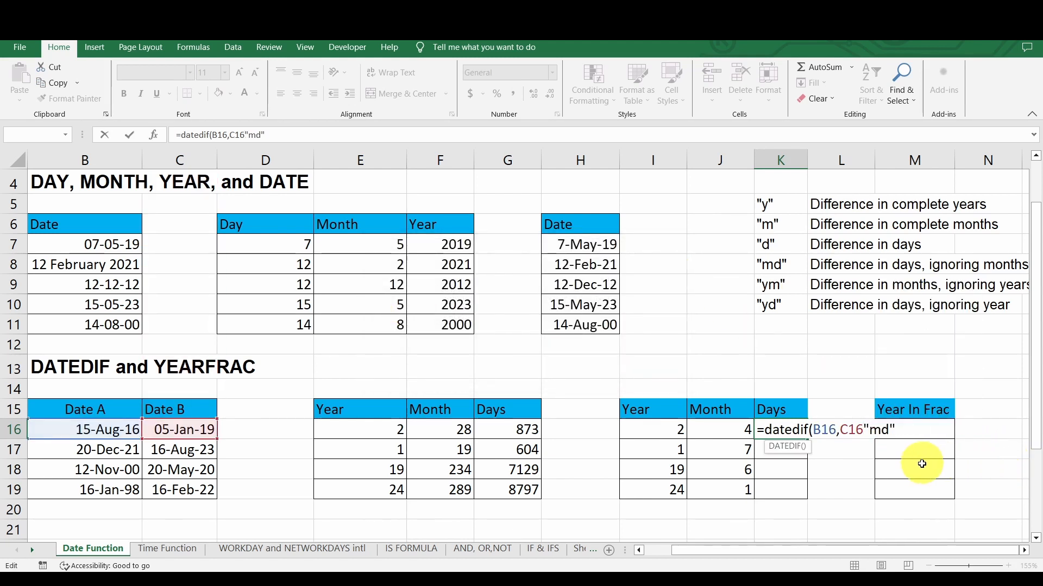
type(",")
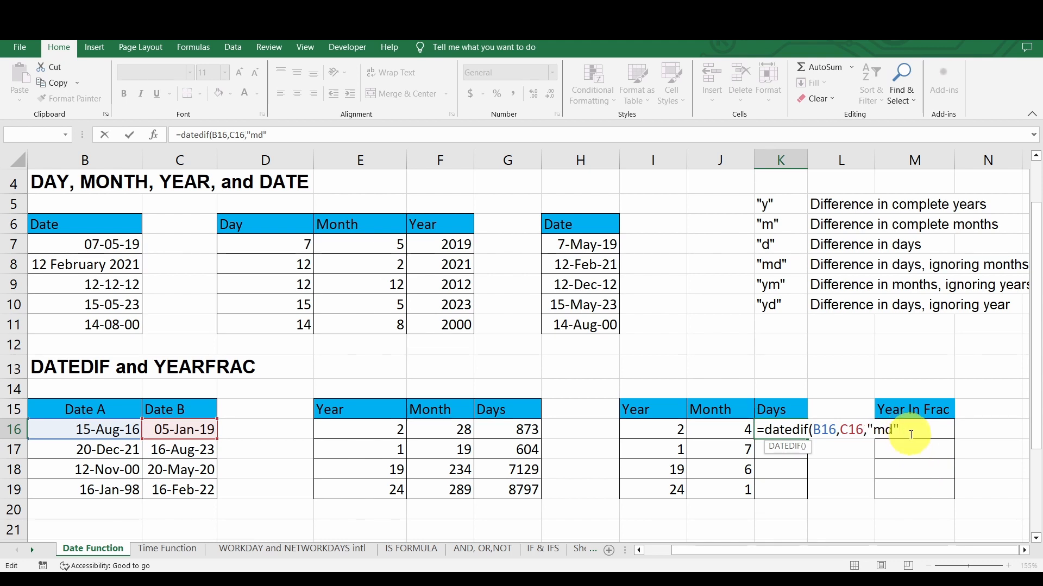
key("Return")
Fill the DATEDIF formula from K16 down the Days column to K19 and review row 16's dates and year, month and day cells.
left_click(796, 429)
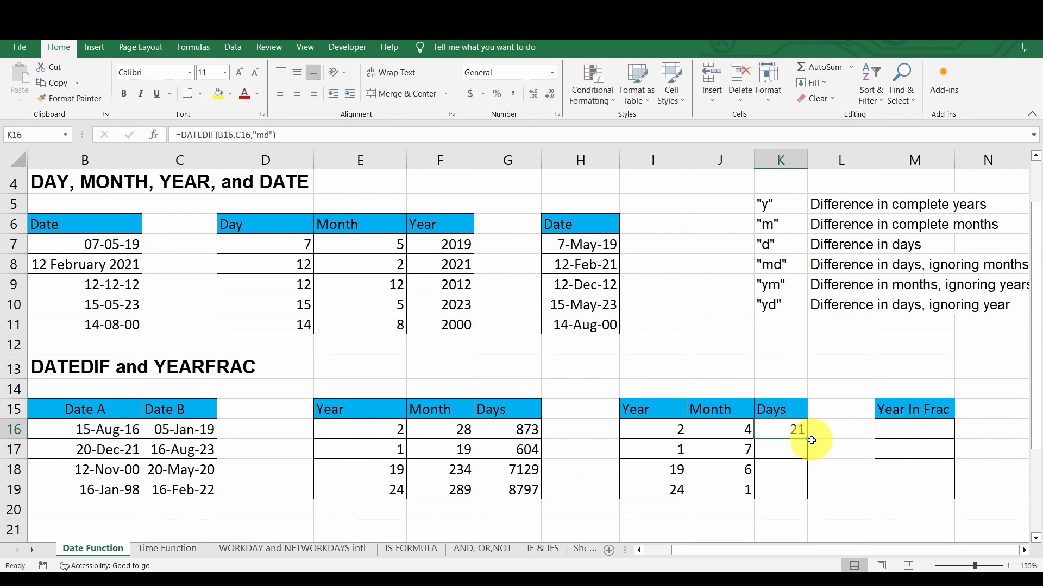
left_click_drag(807, 439, 804, 498)
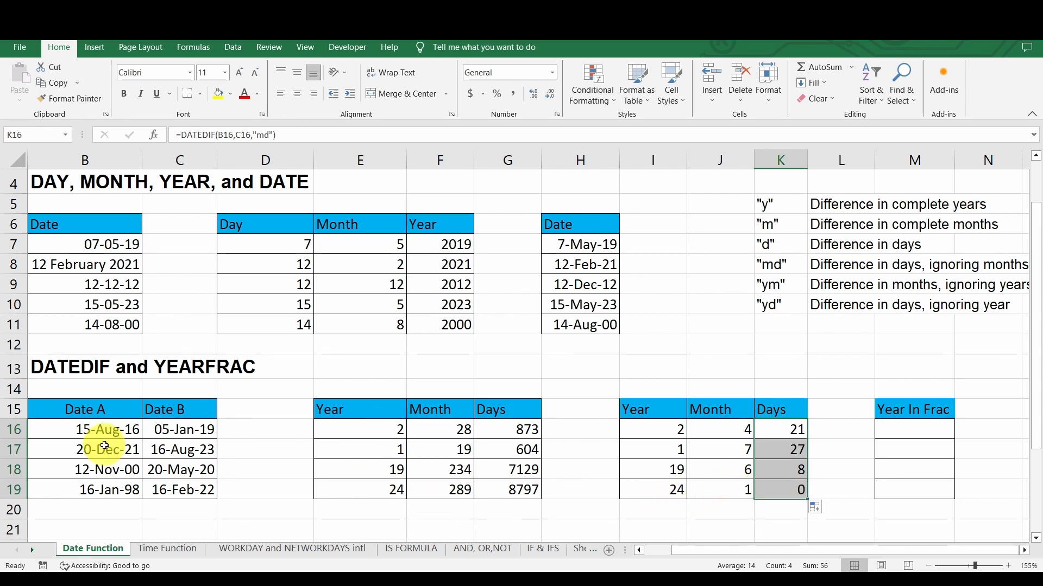
left_click(107, 428)
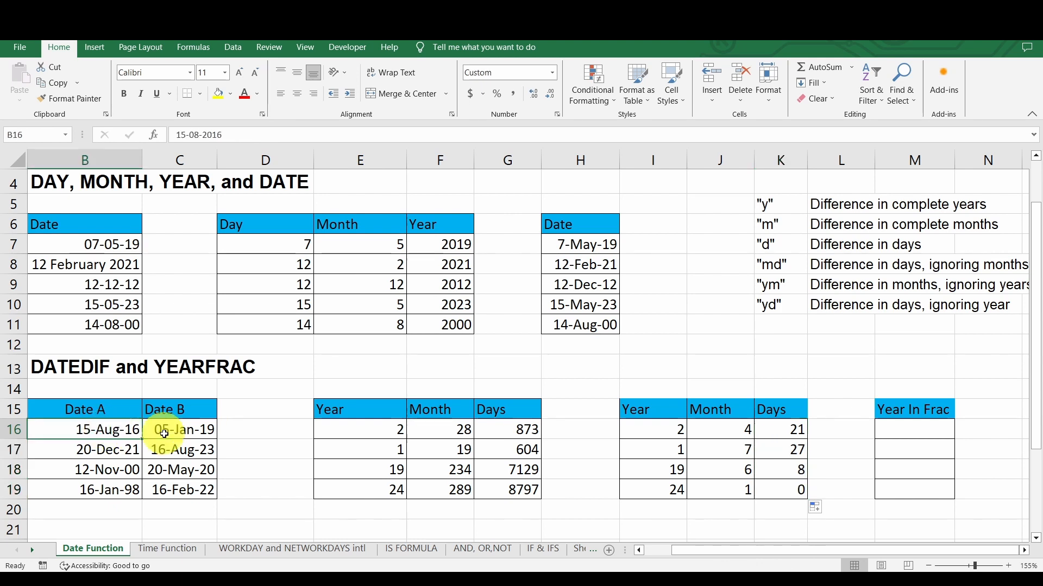
left_click(169, 428)
left_click(662, 430)
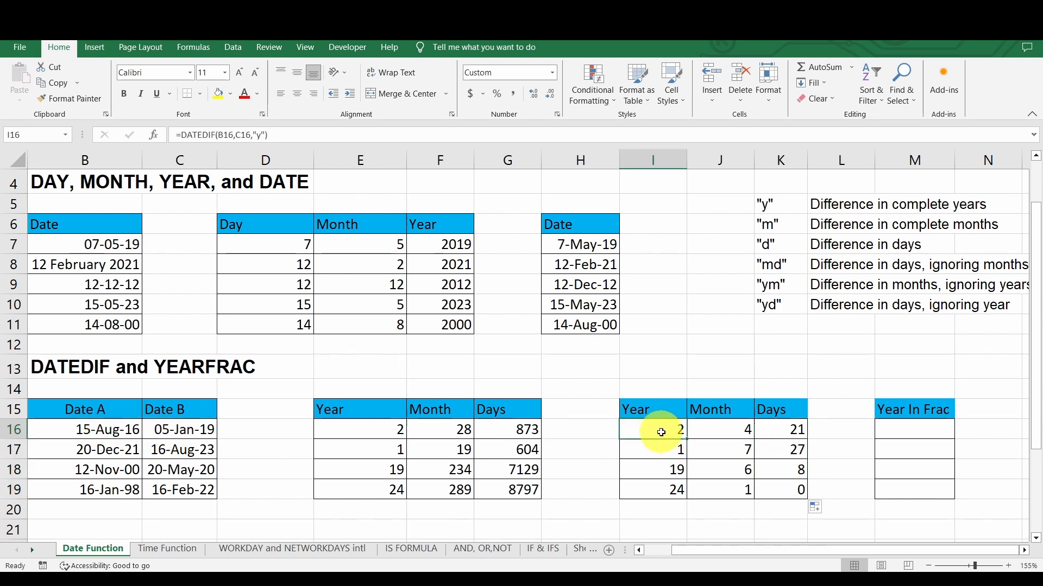
left_click(710, 431)
left_click(786, 431)
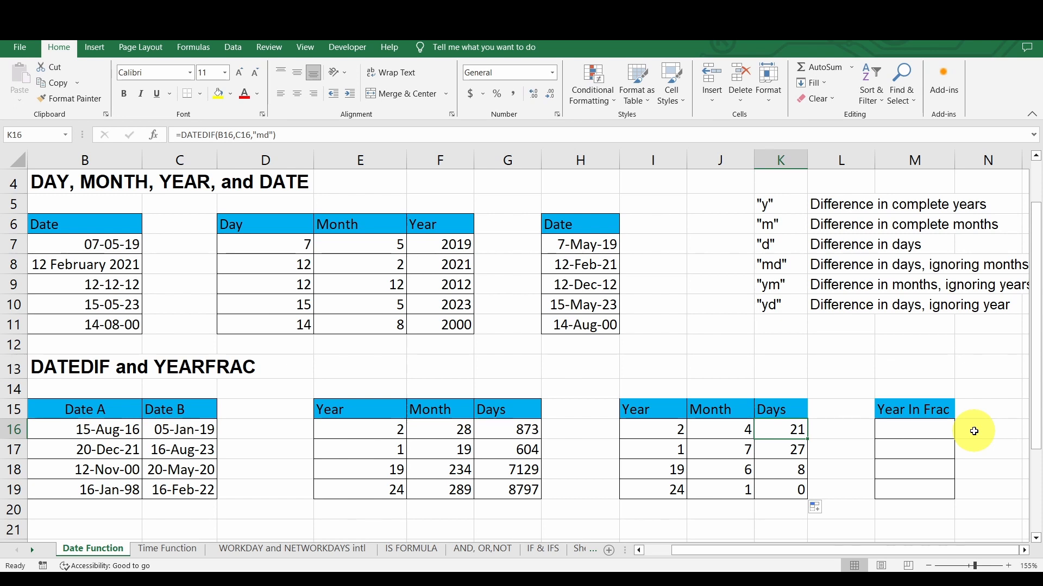
Enter =YEARFRAC(B16,C16) in M16, the first Year In Frac cell.
left_click(927, 435)
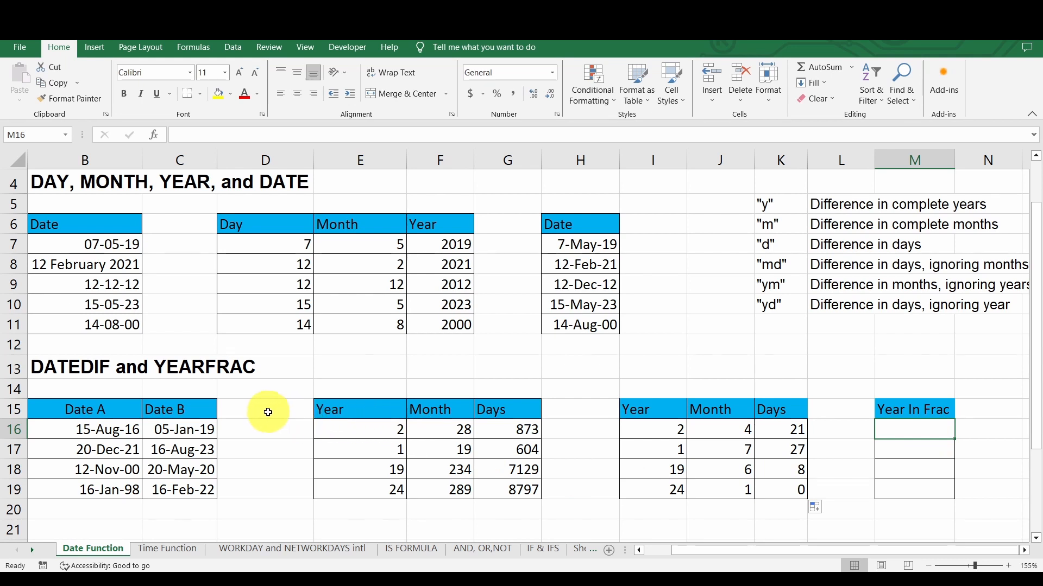
type("=")
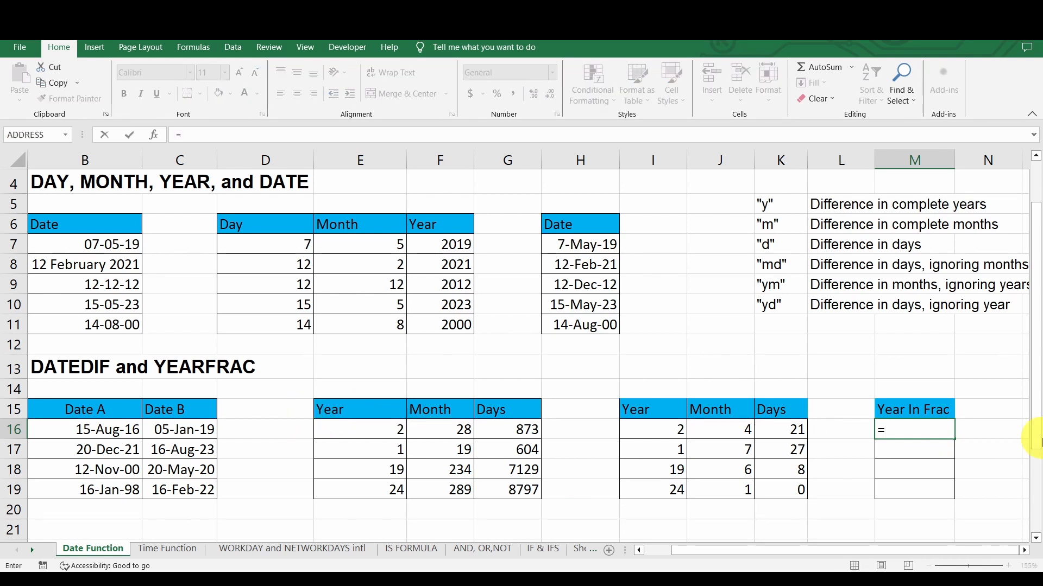
type("year")
key("Down")
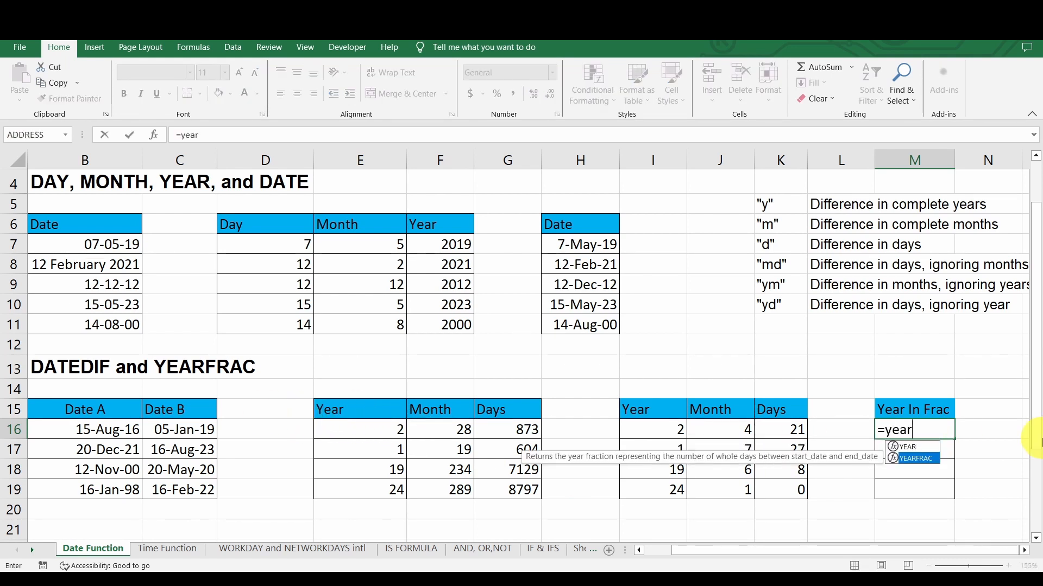
key("Tab")
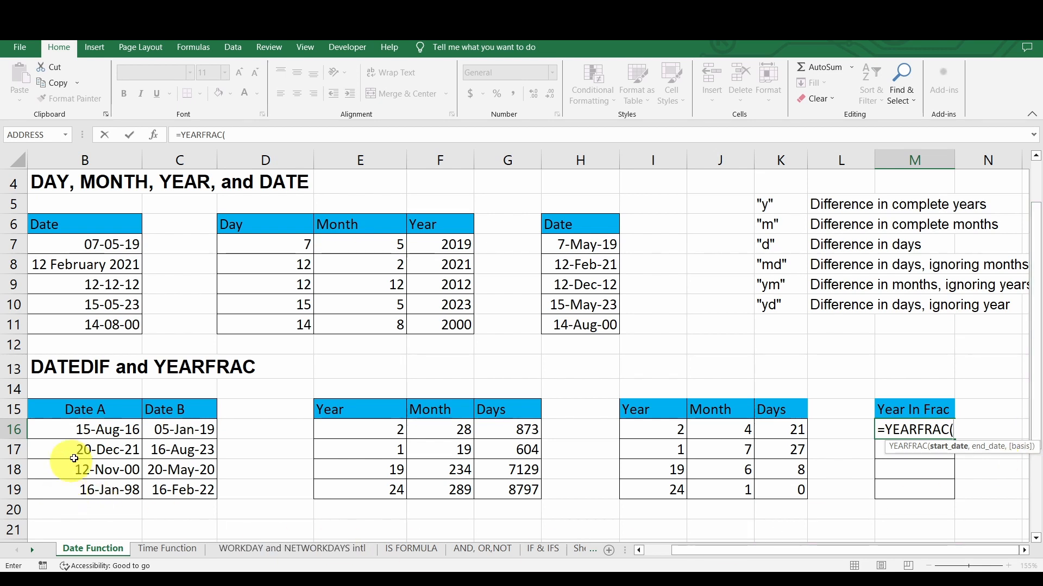
left_click(99, 431)
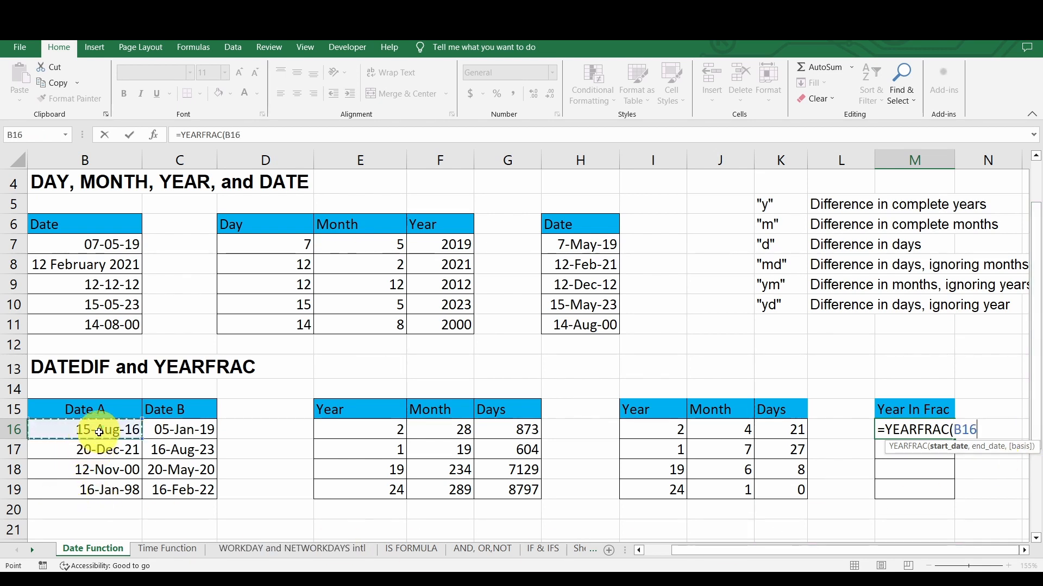
type(",")
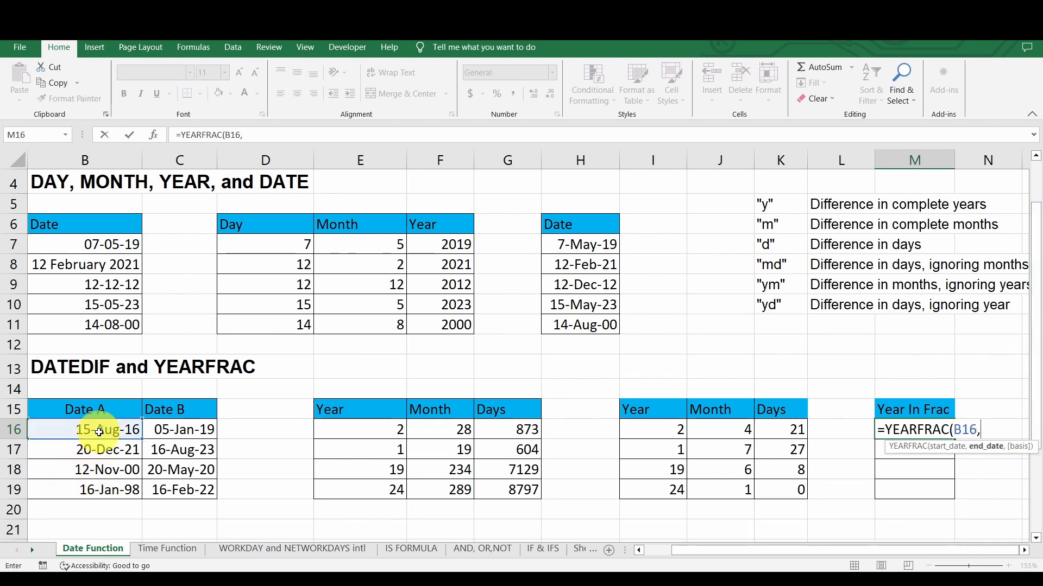
left_click(193, 428)
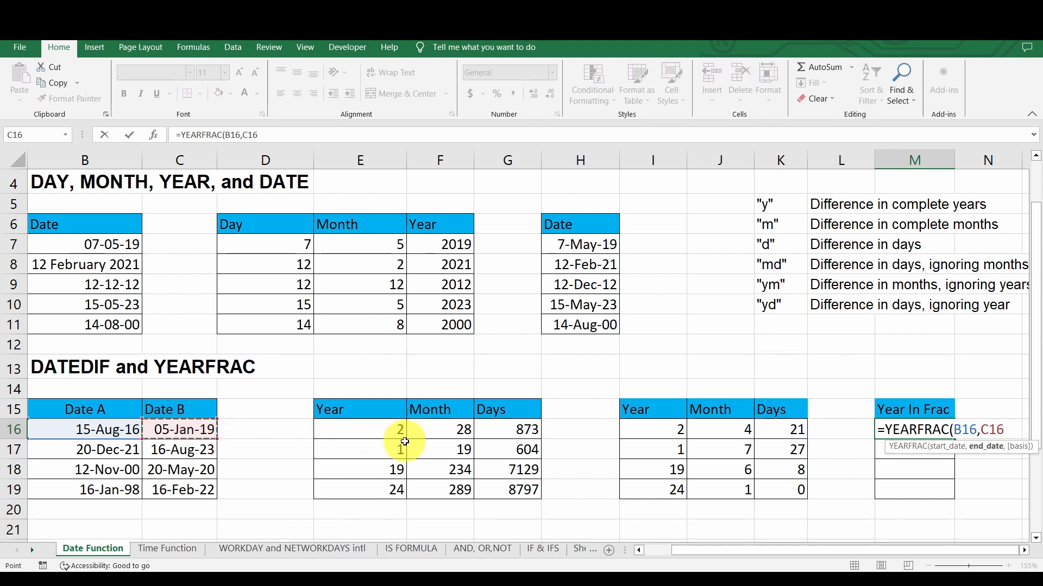
key("Return")
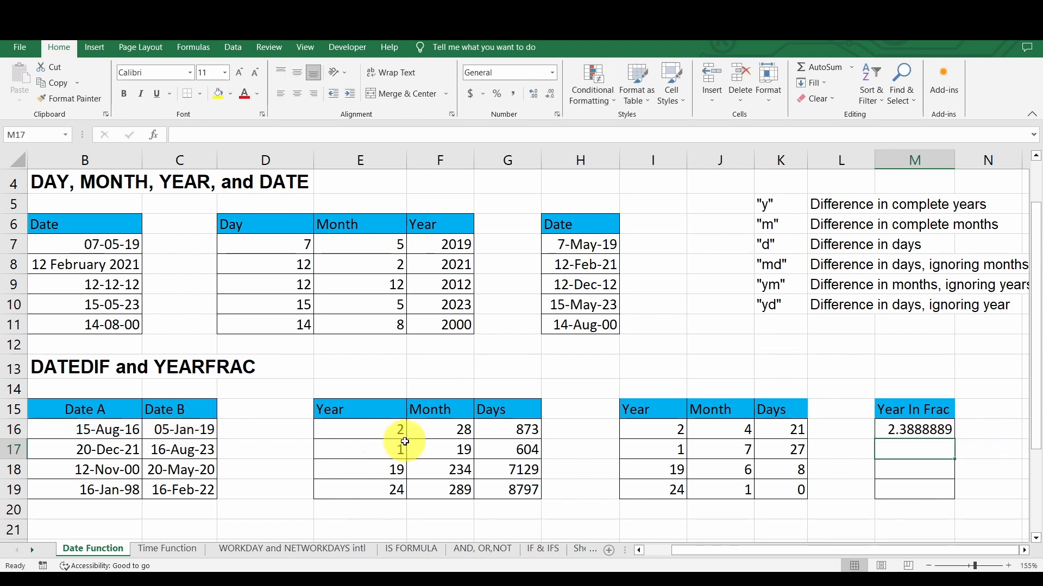
Fill the YEARFRAC formula from M16 down to M19 and reduce the column's number format to two decimal places.
left_click(906, 430)
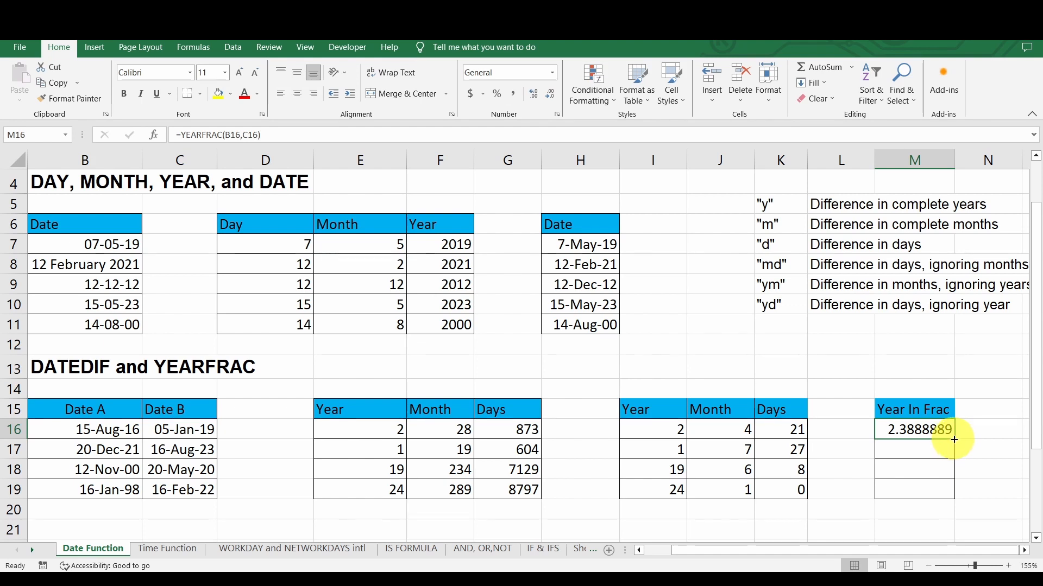
left_click_drag(954, 439, 952, 499)
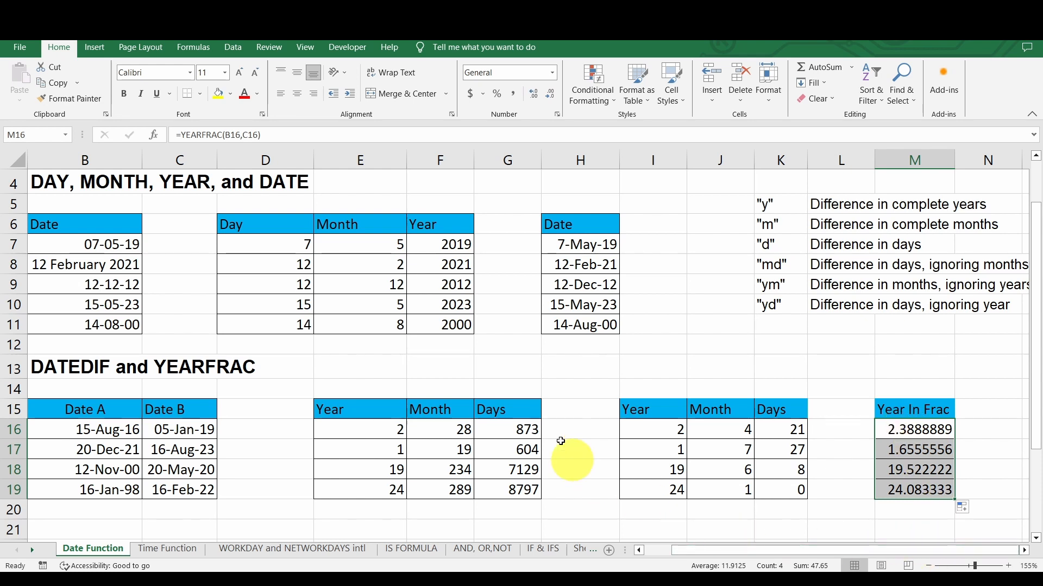
left_click(550, 98)
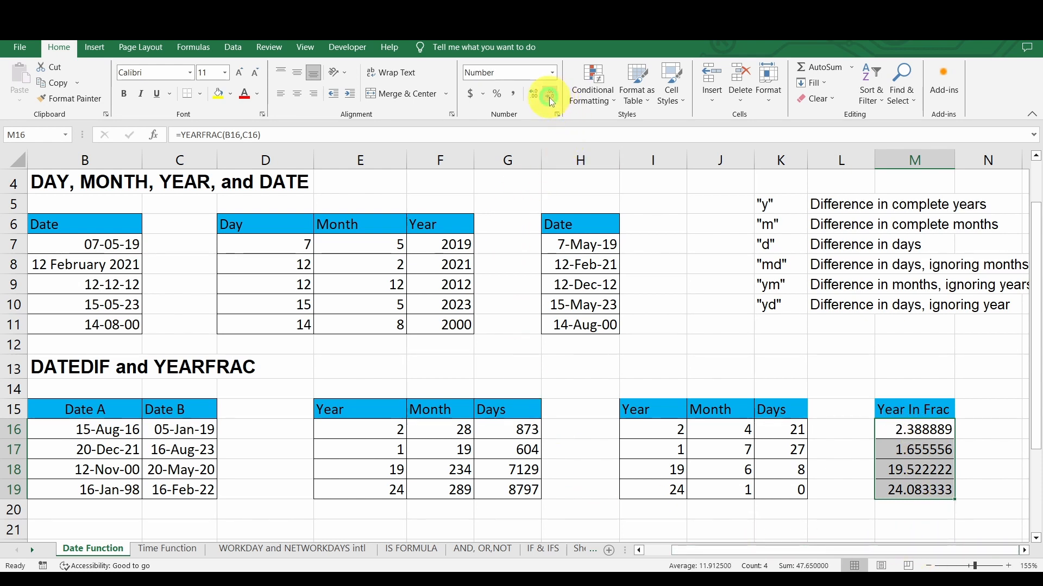
left_click(549, 97)
left_click(549, 96)
left_click(549, 97)
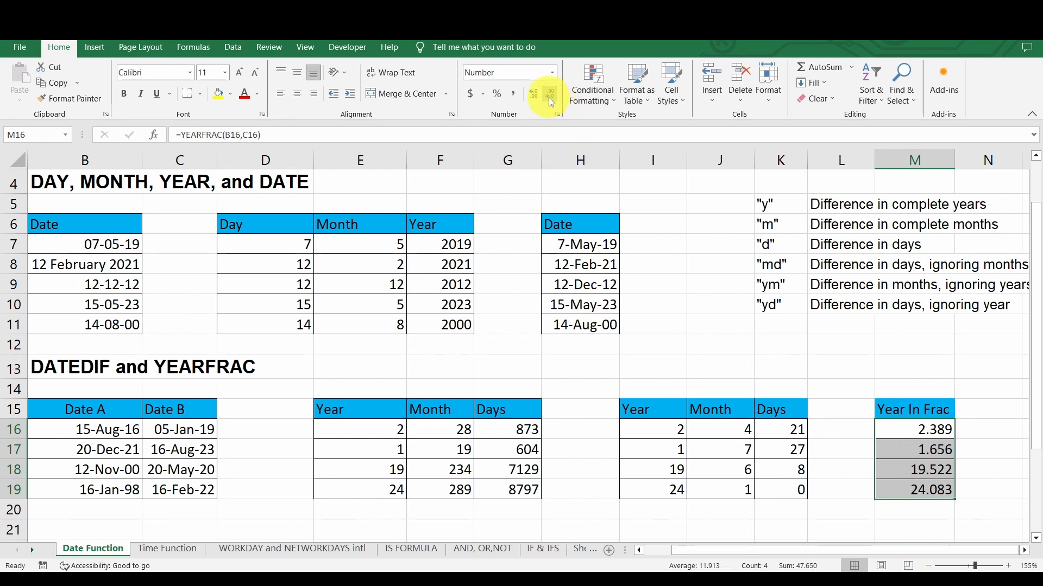
left_click(548, 96)
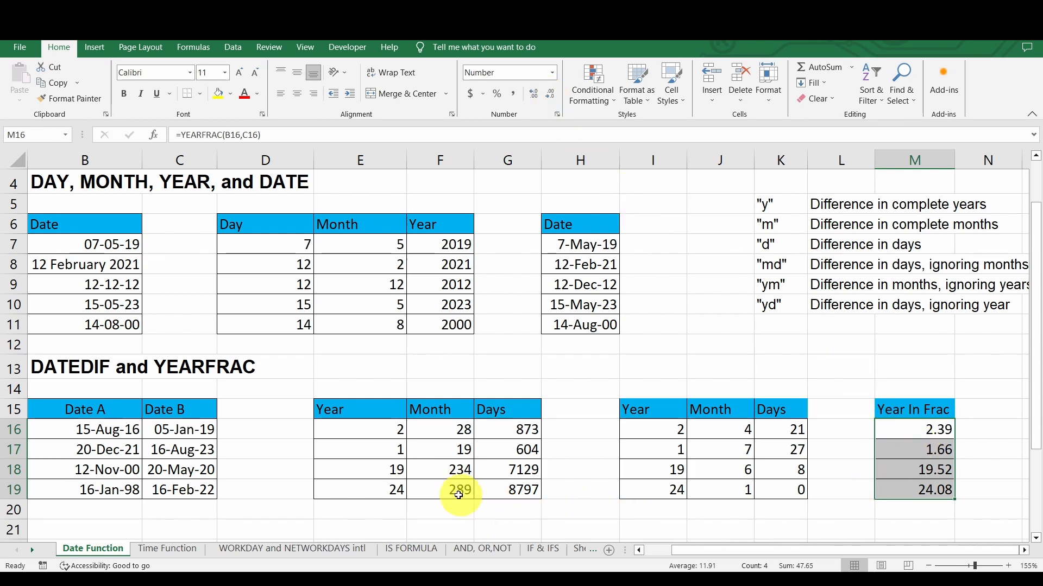
Clear the existing date from E24, the first EOMONTH cell in the table below the DATEDIF section.
scroll(499, 401, "down", 1)
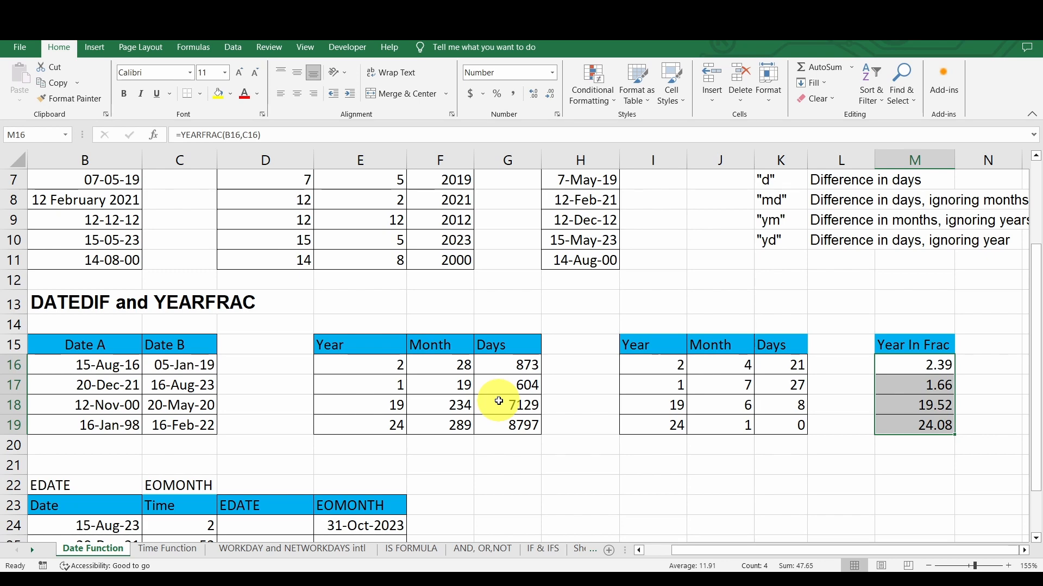
left_click_drag(689, 552, 672, 554)
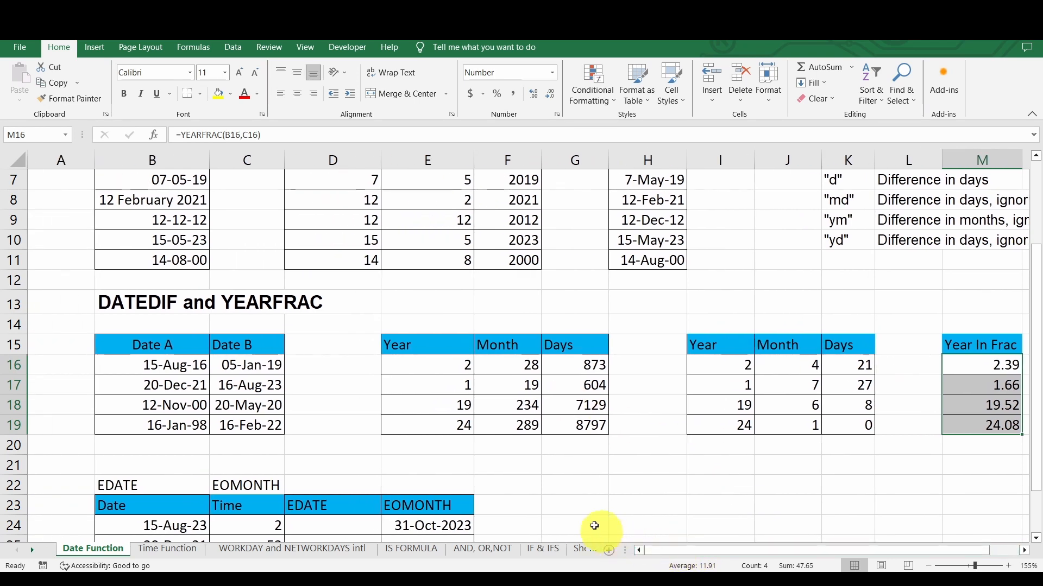
scroll(482, 431, "down", 3)
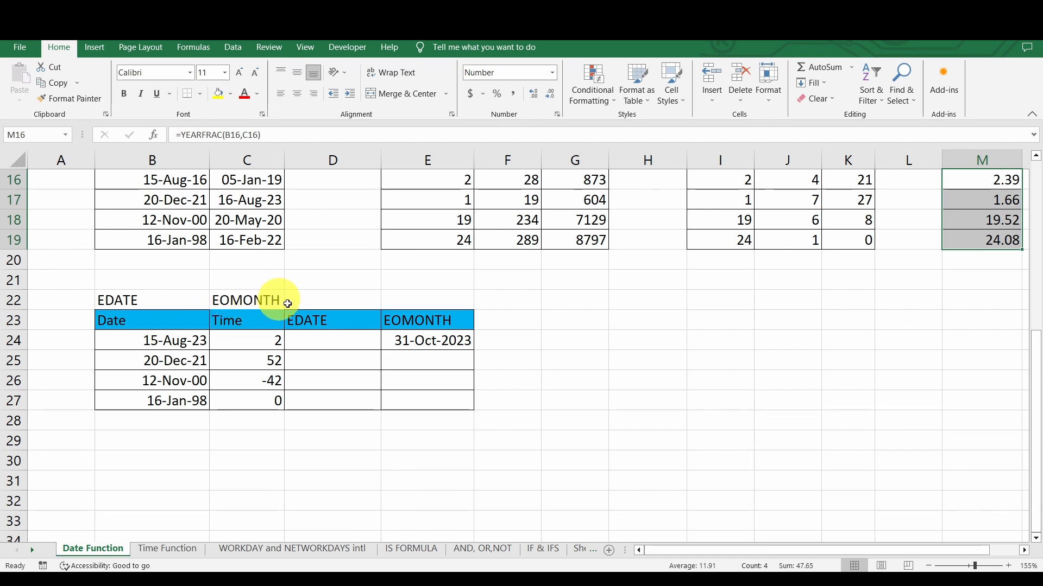
left_click(330, 344)
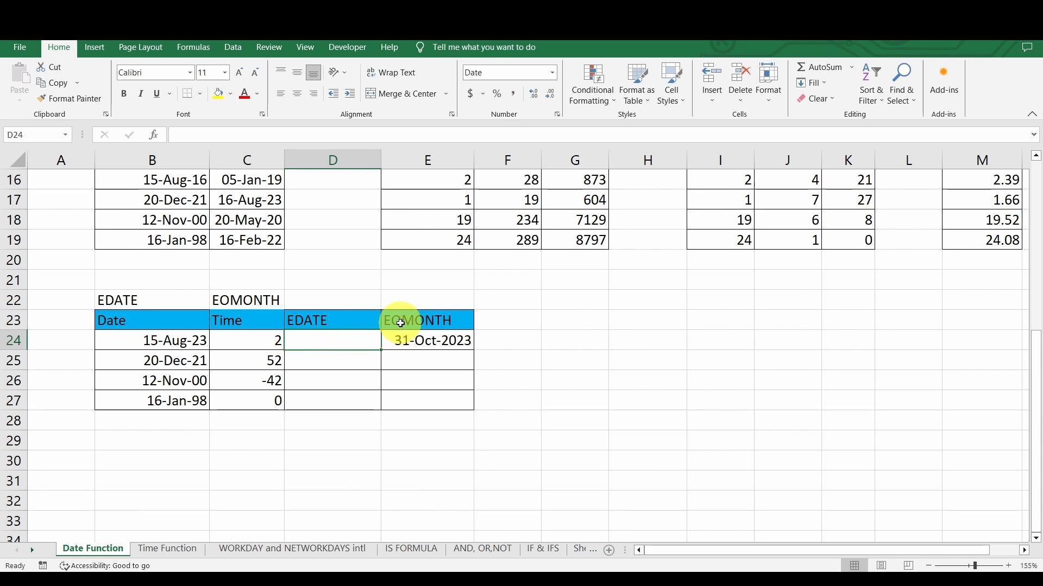
left_click(411, 344)
key("Delete")
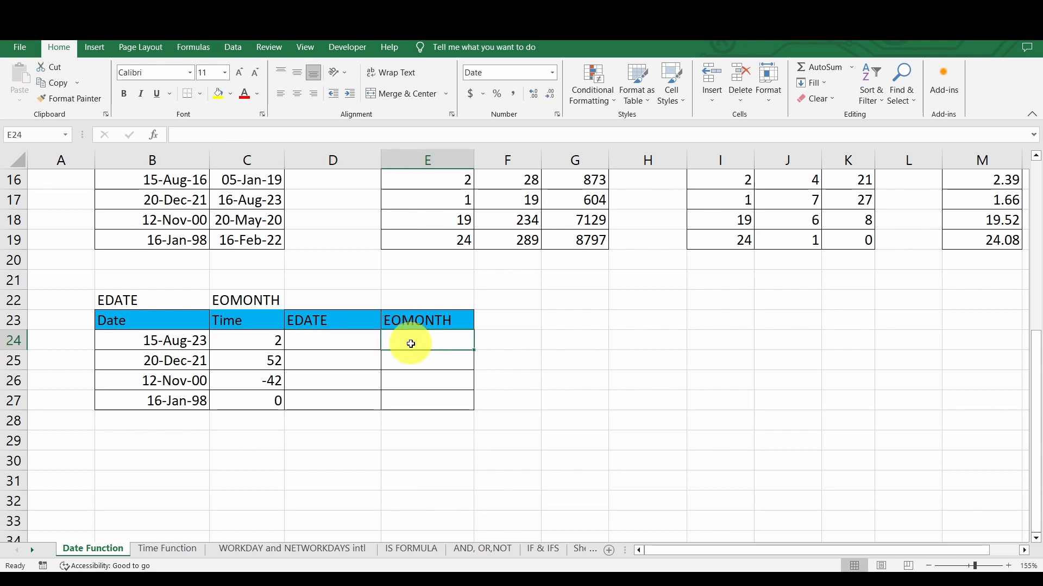
Enter =EDATE(B24,C24) in D24 to shift the first date by the number of months in the Time column.
left_click(331, 340)
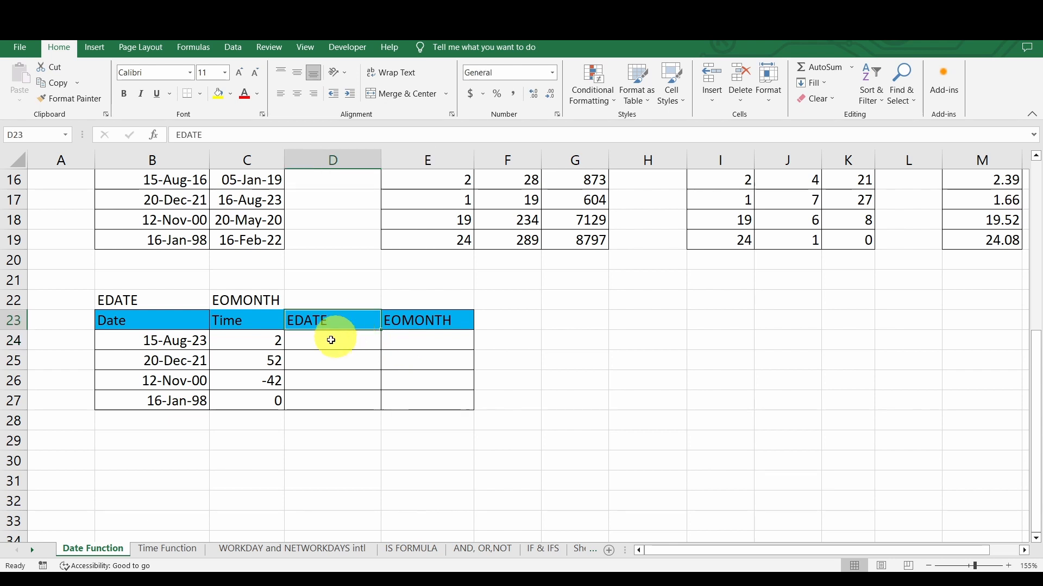
left_click(195, 342)
left_click(335, 341)
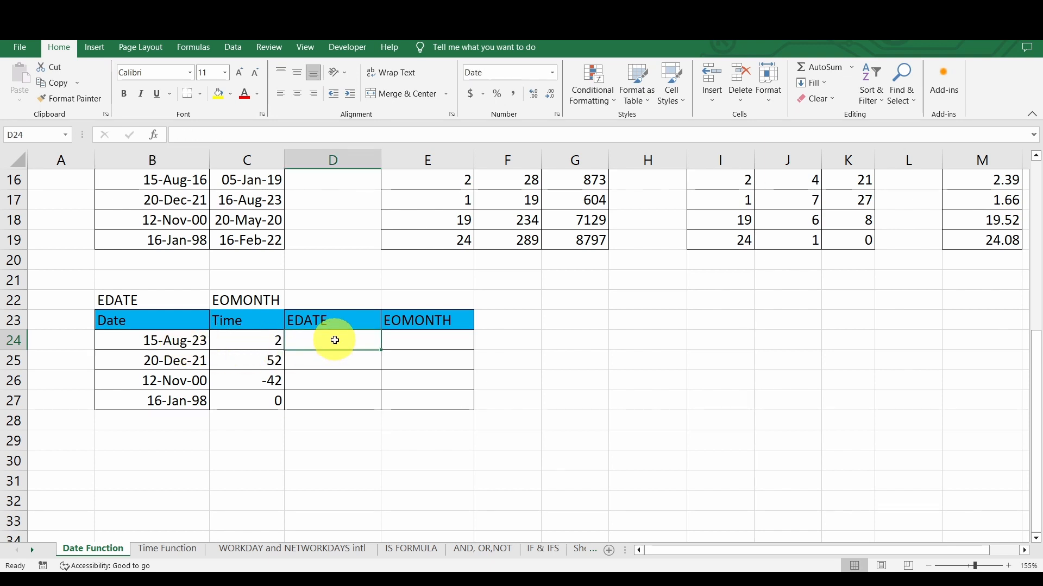
left_click(413, 342)
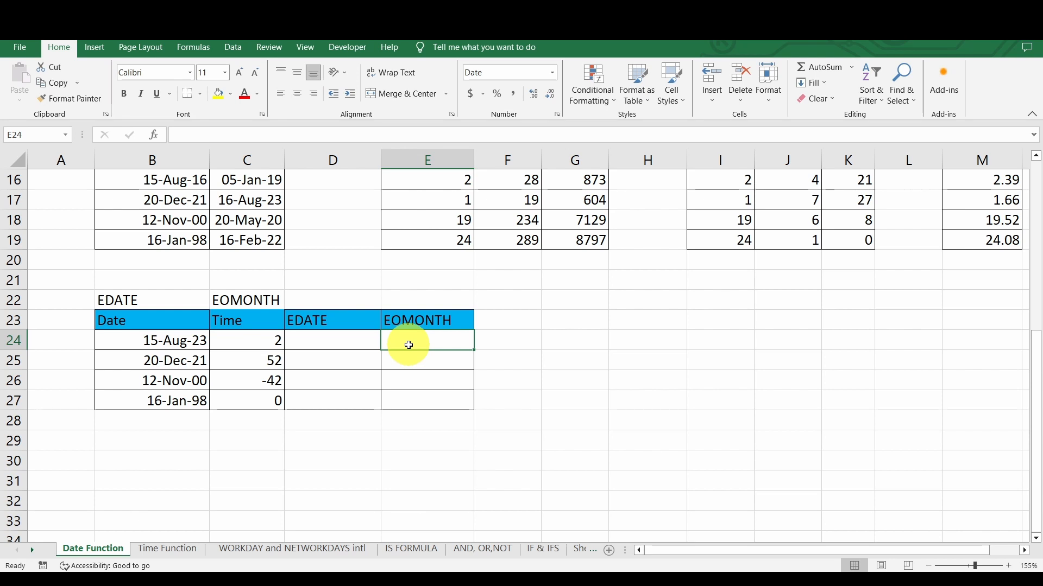
left_click(346, 340)
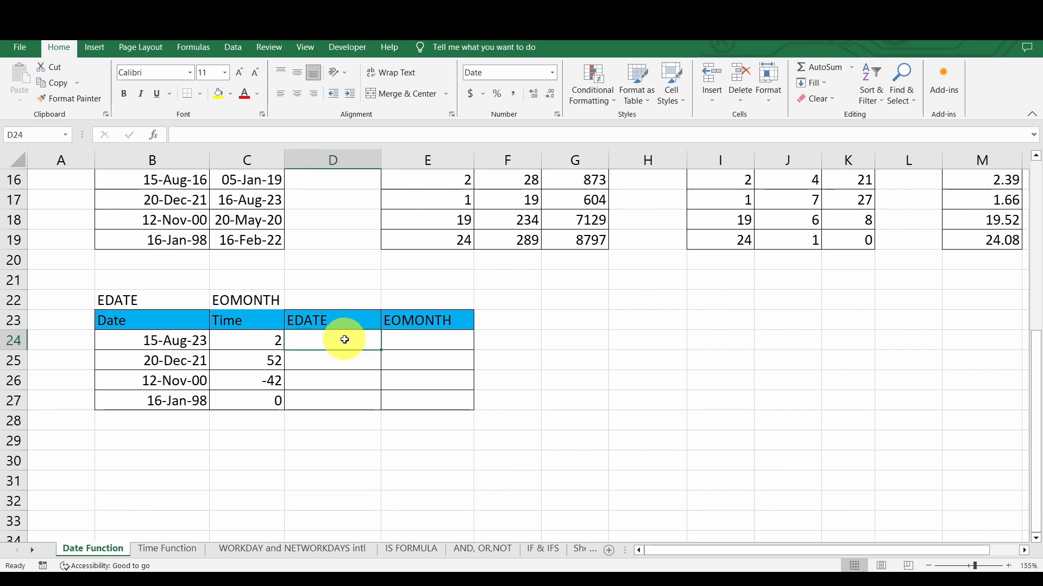
type("=")
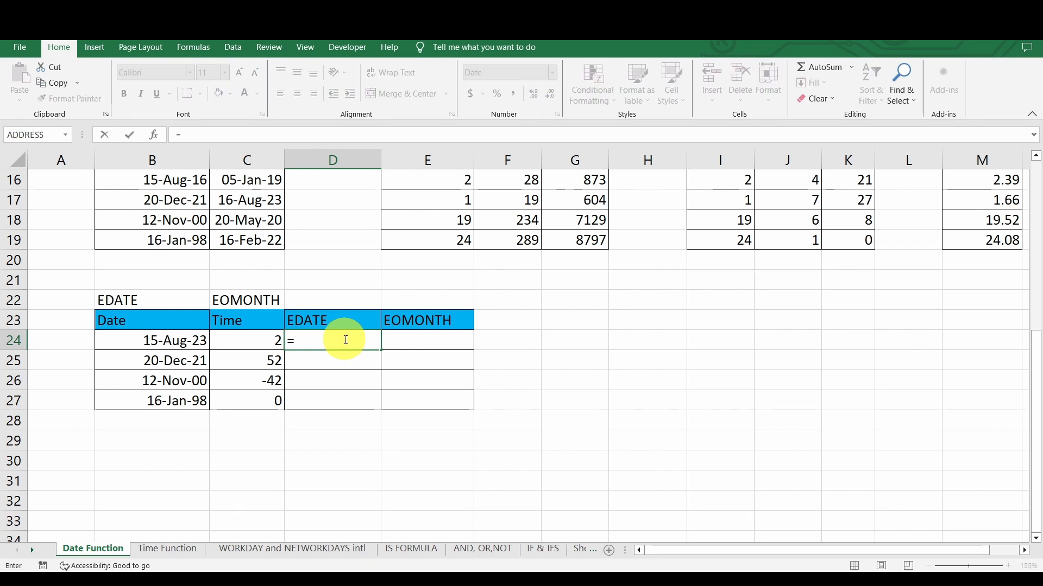
type("edate")
key("Tab")
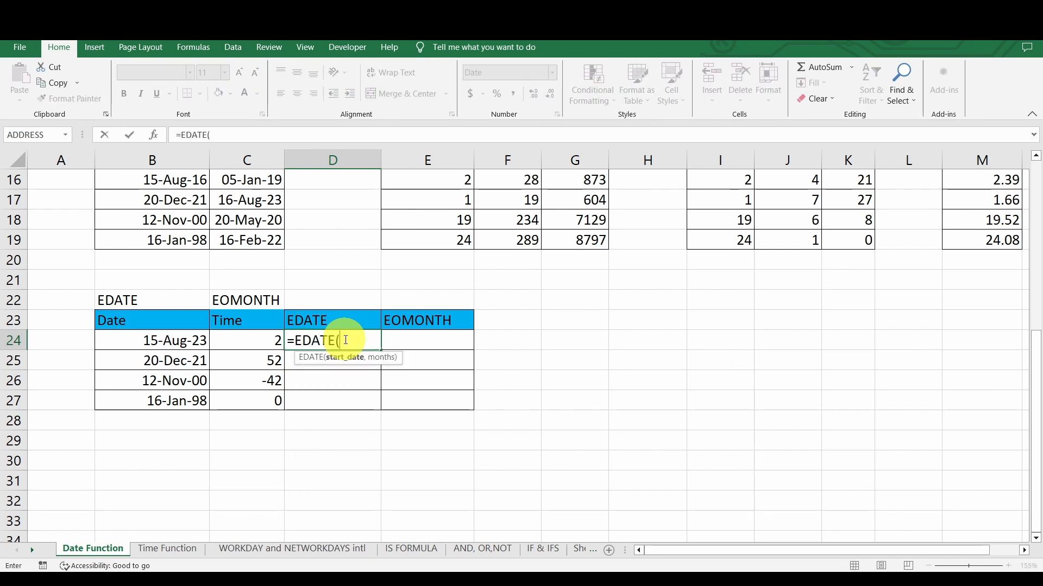
left_click(174, 341)
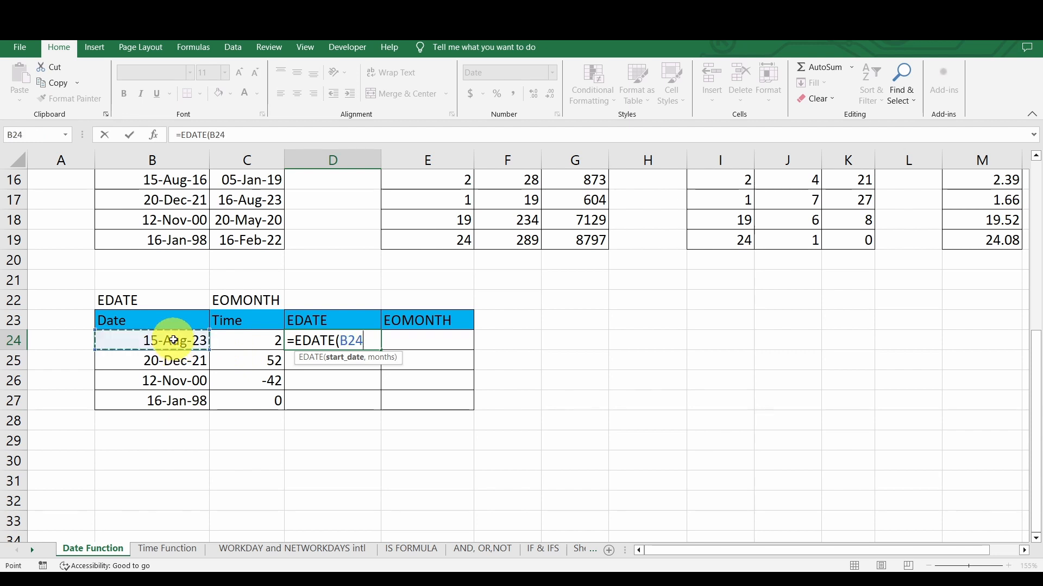
type(",")
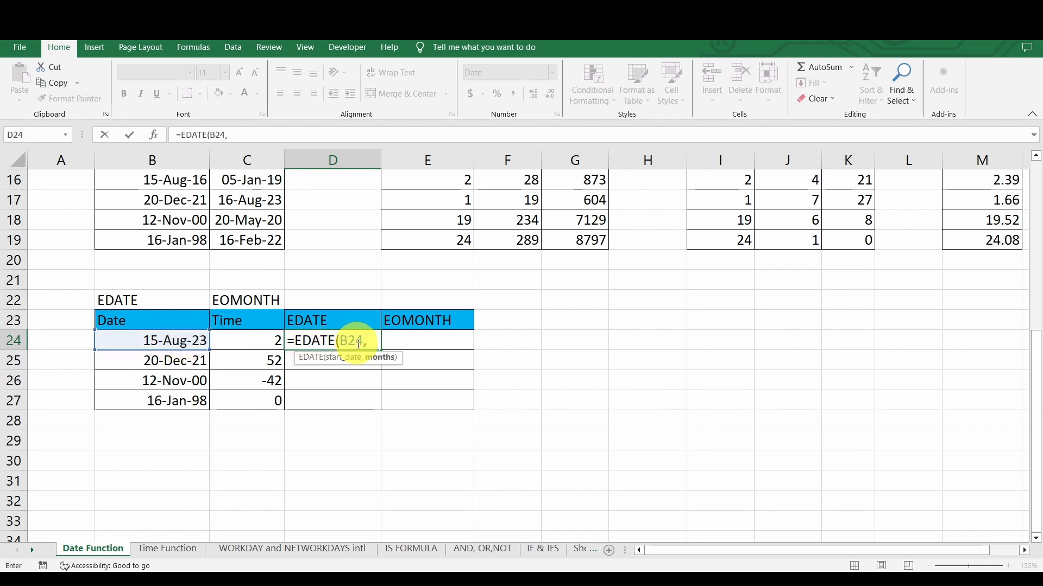
left_click(253, 338)
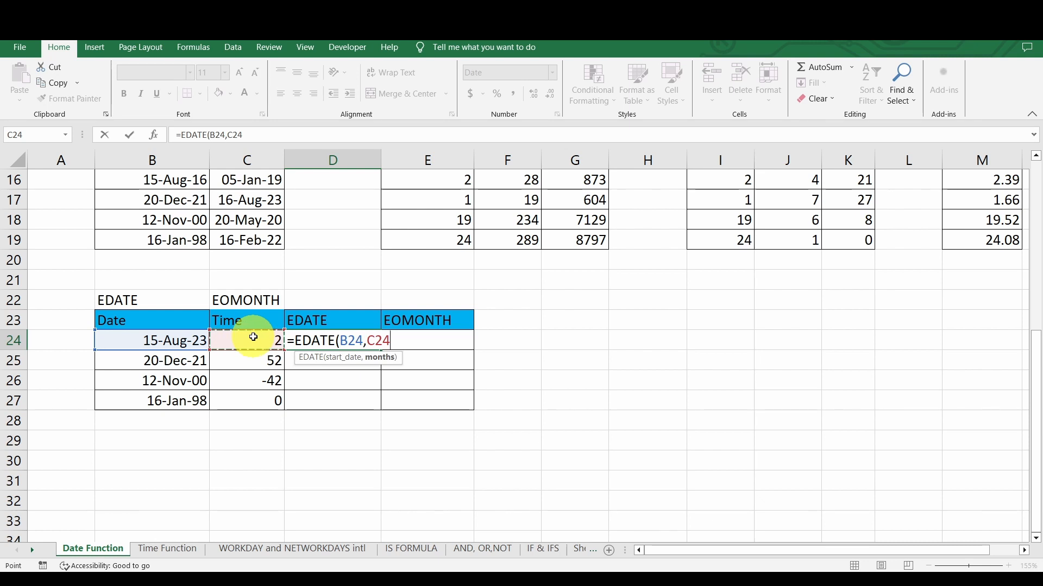
key("Return")
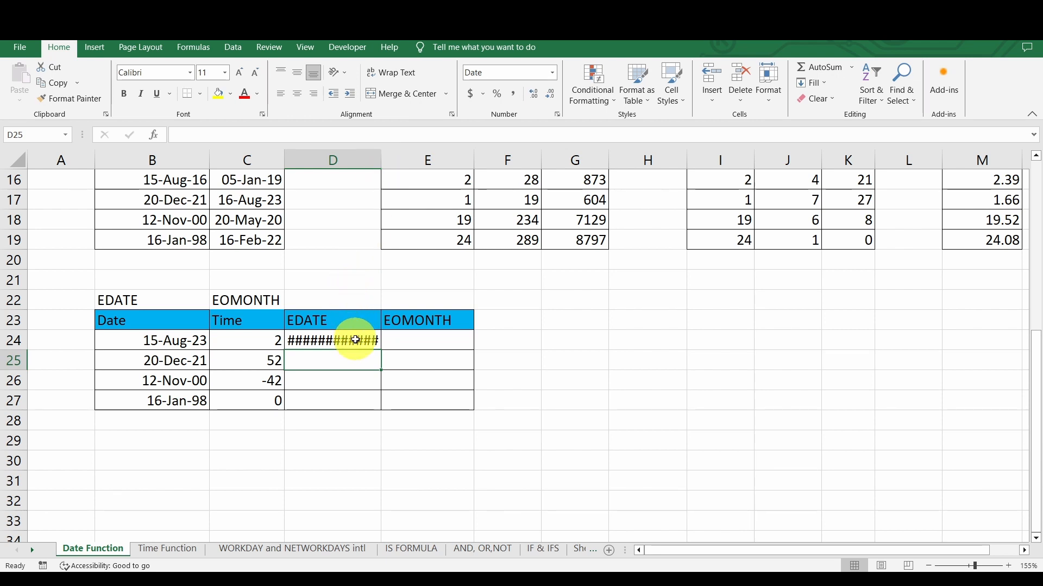
Narrow column D slightly and fill the EDATE formula from D24 down to D27.
left_click(377, 344)
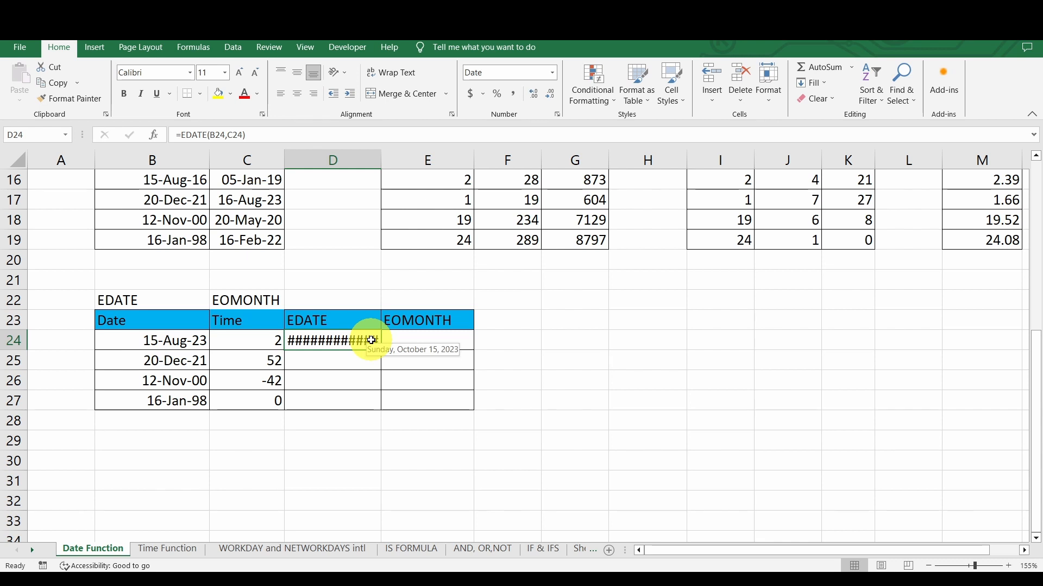
left_click_drag(380, 158, 369, 188)
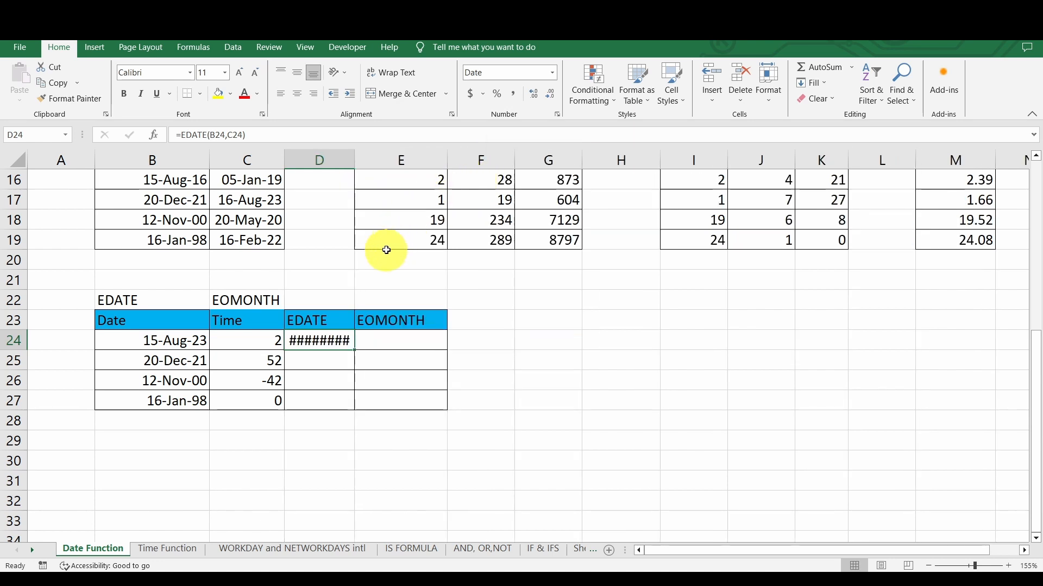
left_click_drag(356, 158, 367, 159)
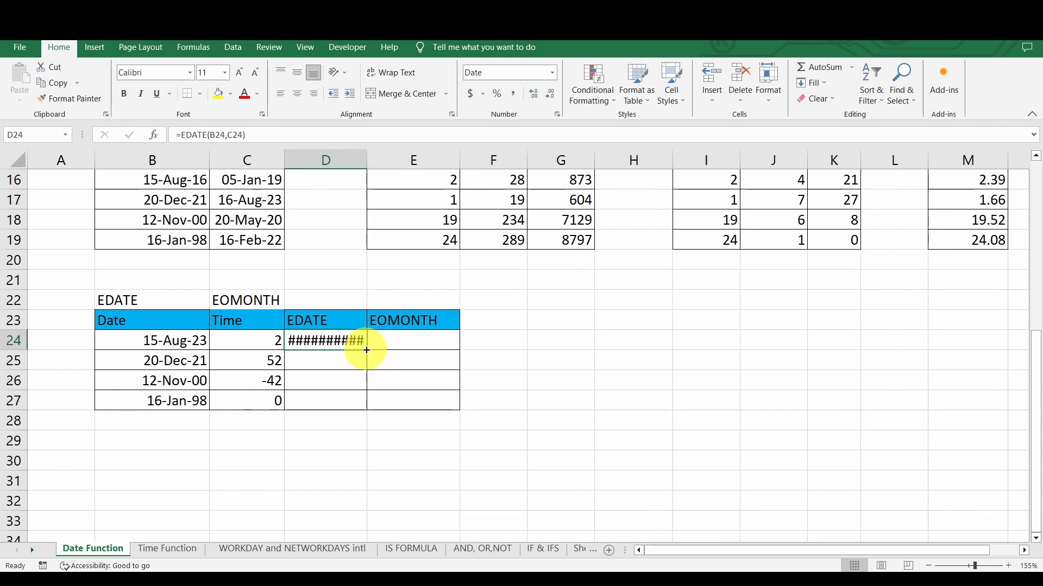
double_click(367, 350)
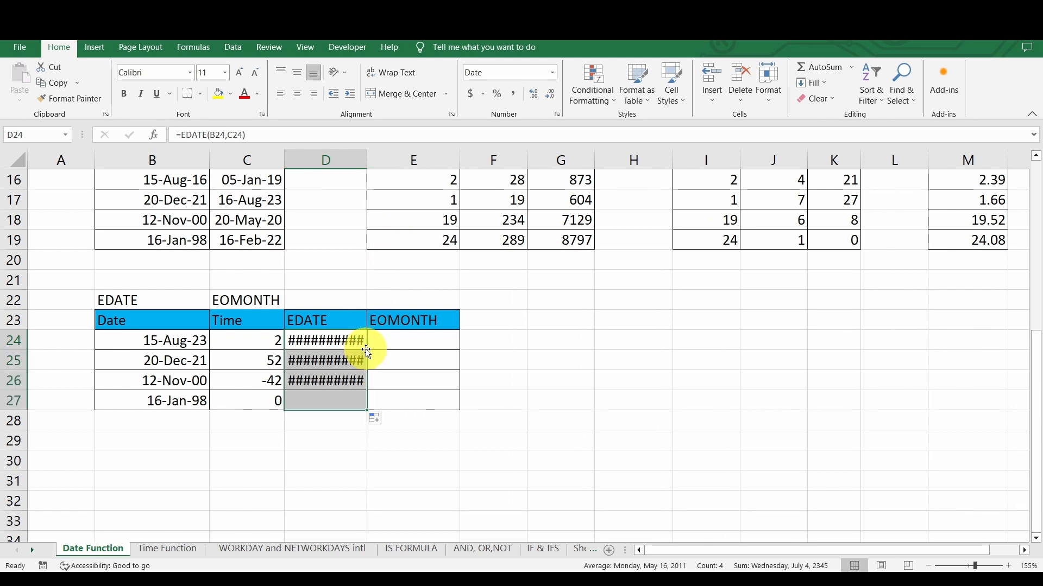
Format the EDATE results in D24:D27 with the short date type 14-Mar-12.
left_click(557, 115)
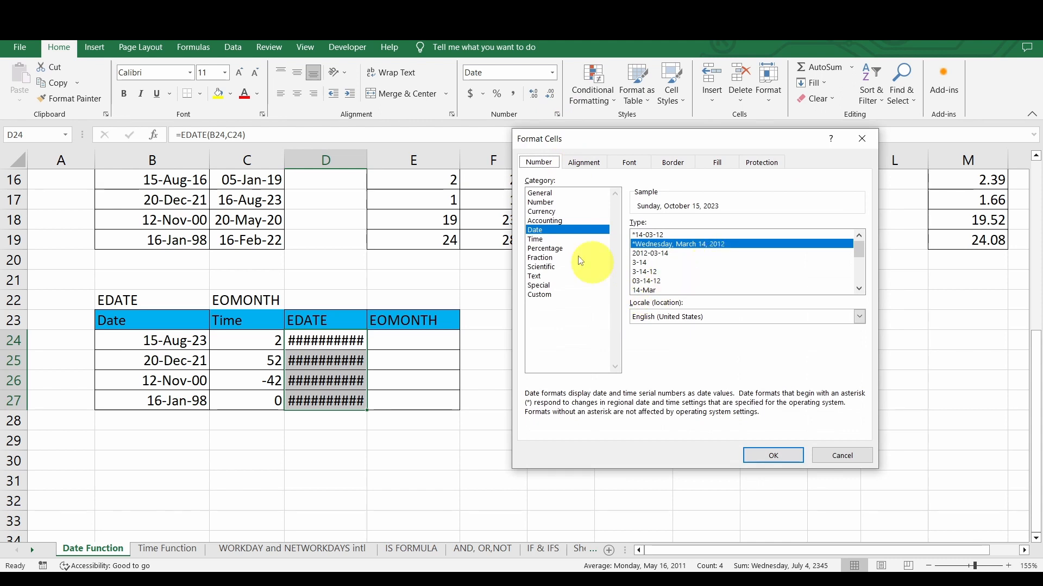
scroll(660, 271, "down", 2)
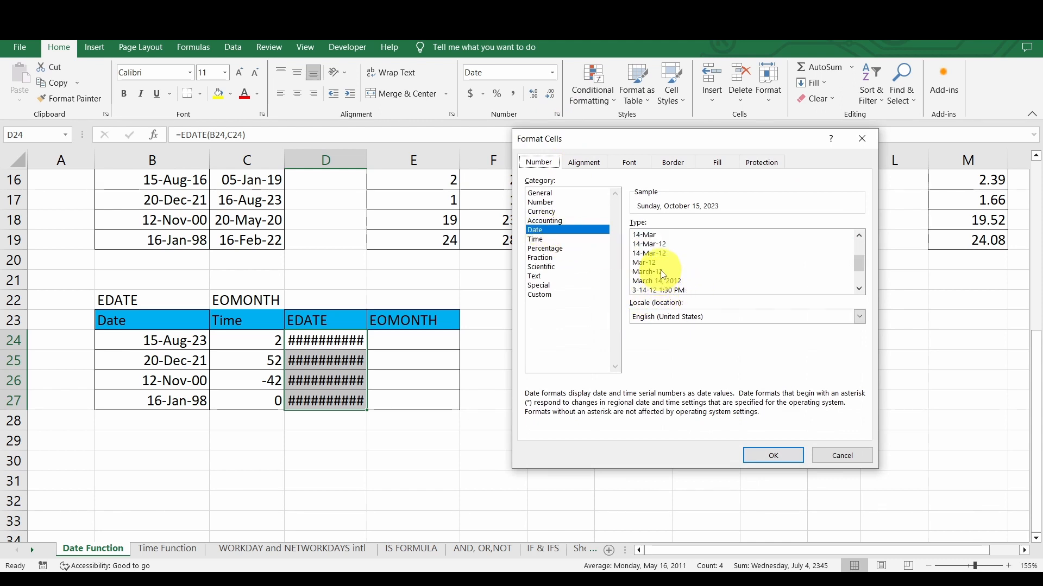
left_click(665, 244)
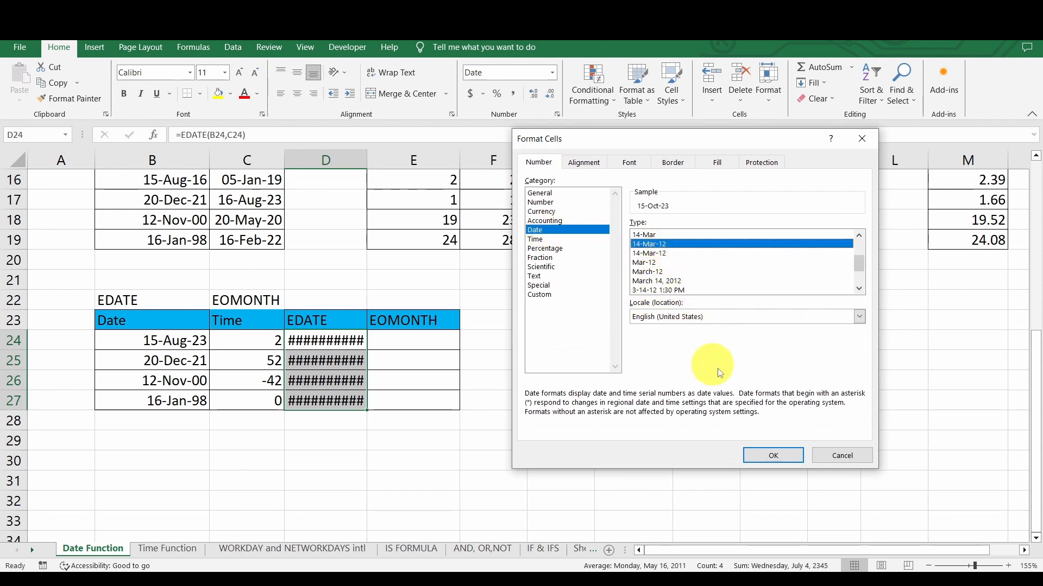
left_click(773, 454)
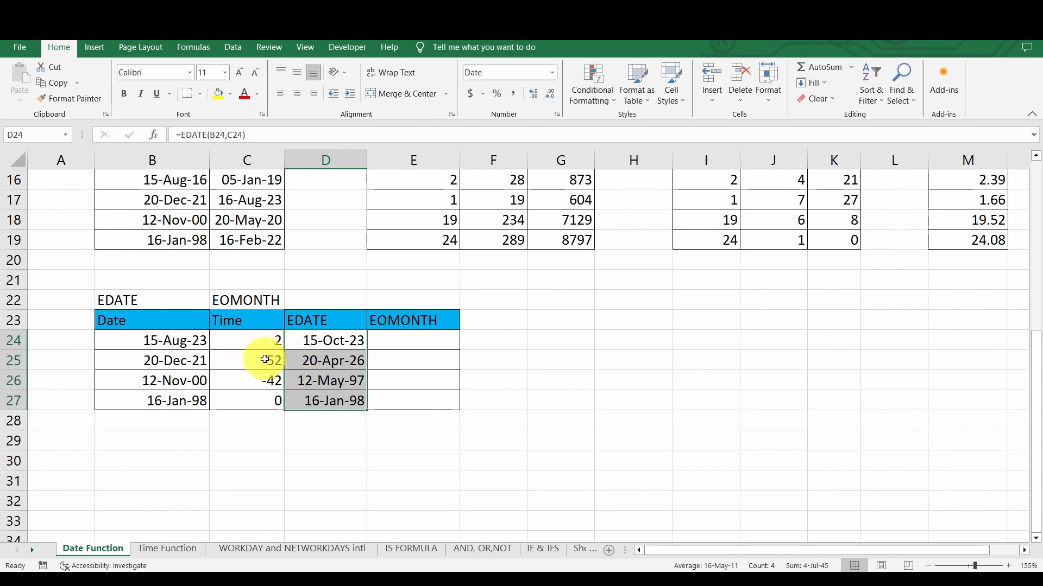
Set the Time value in C25 to 48 months for the 20-Dec-21 date.
left_click(265, 360)
type("4")
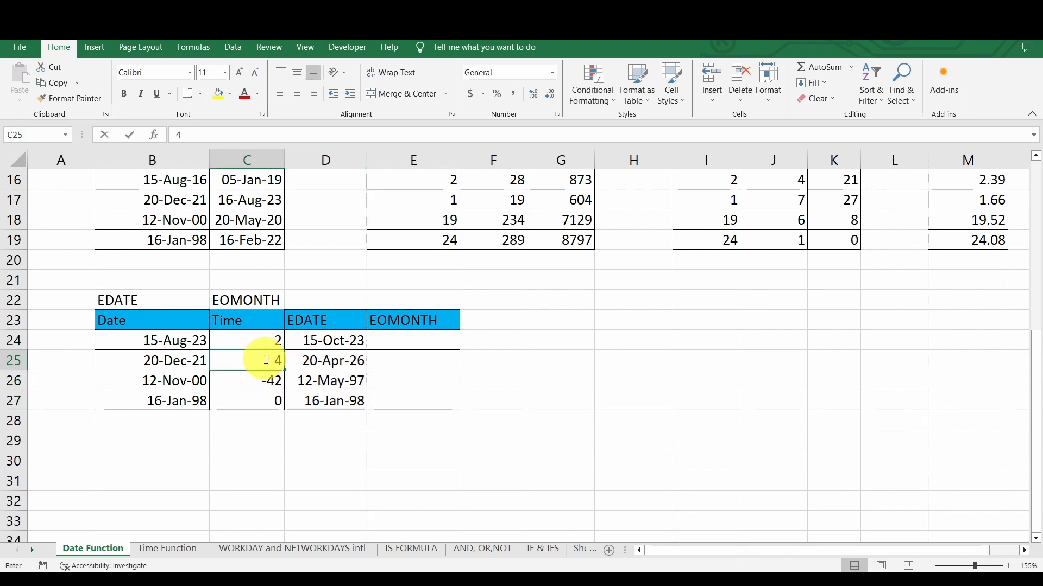
type("8")
key("Return")
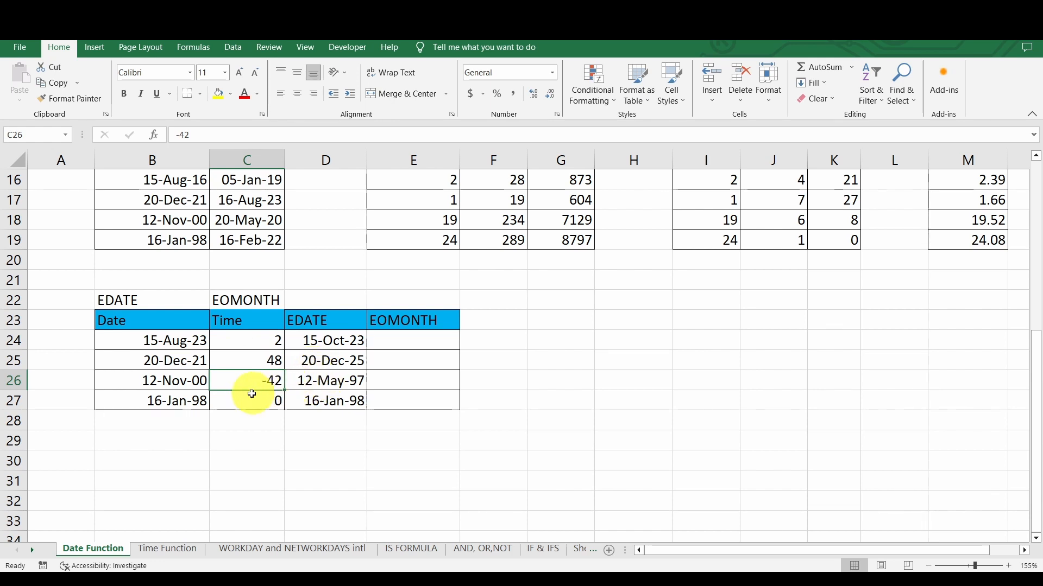
left_click(308, 401)
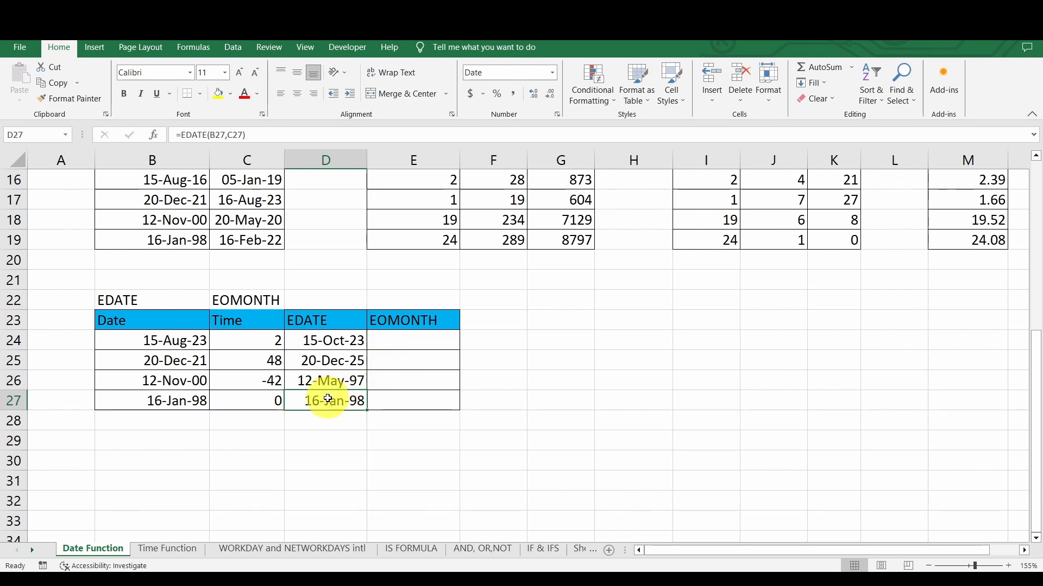
Enter =EOMONTH(B24,C24) in E24 and fill the formula down to E27.
left_click(410, 341)
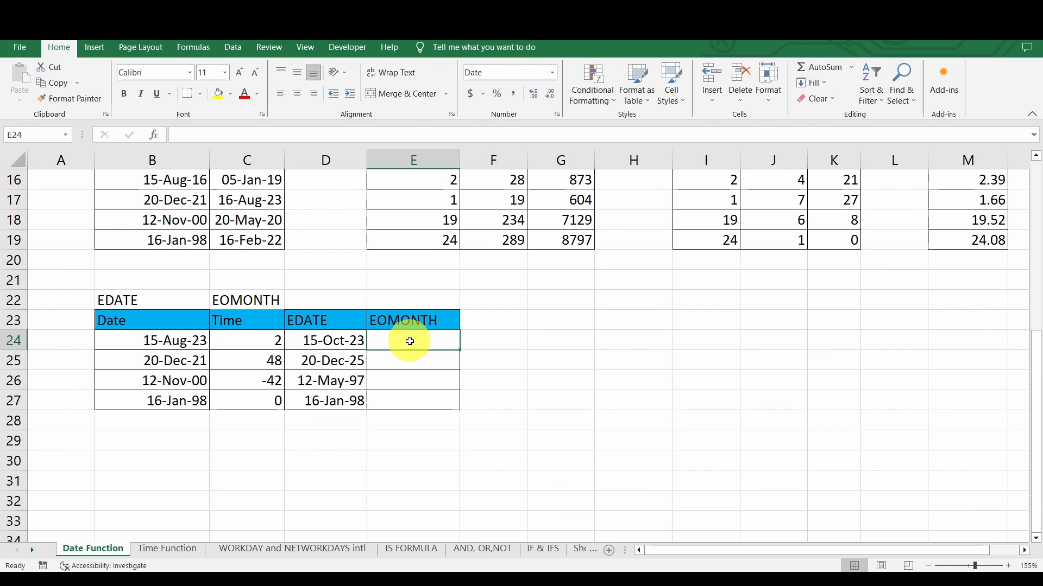
type("=eo")
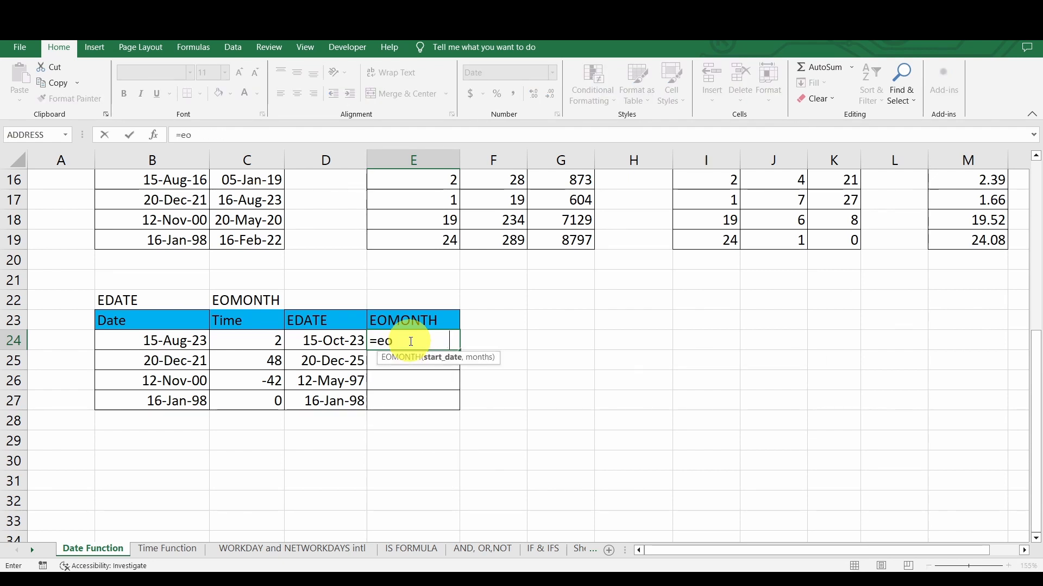
key("Tab")
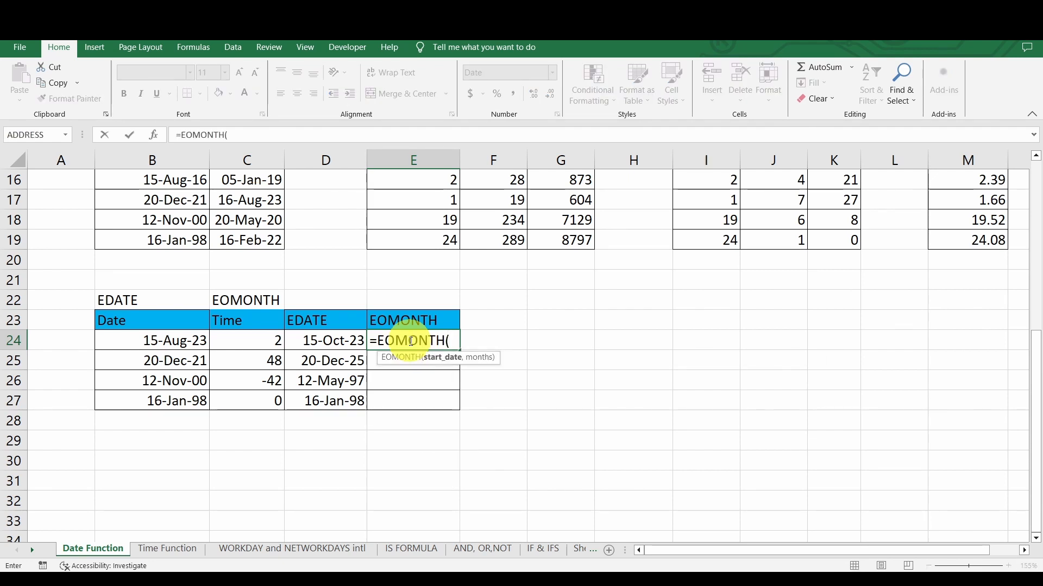
left_click(184, 341)
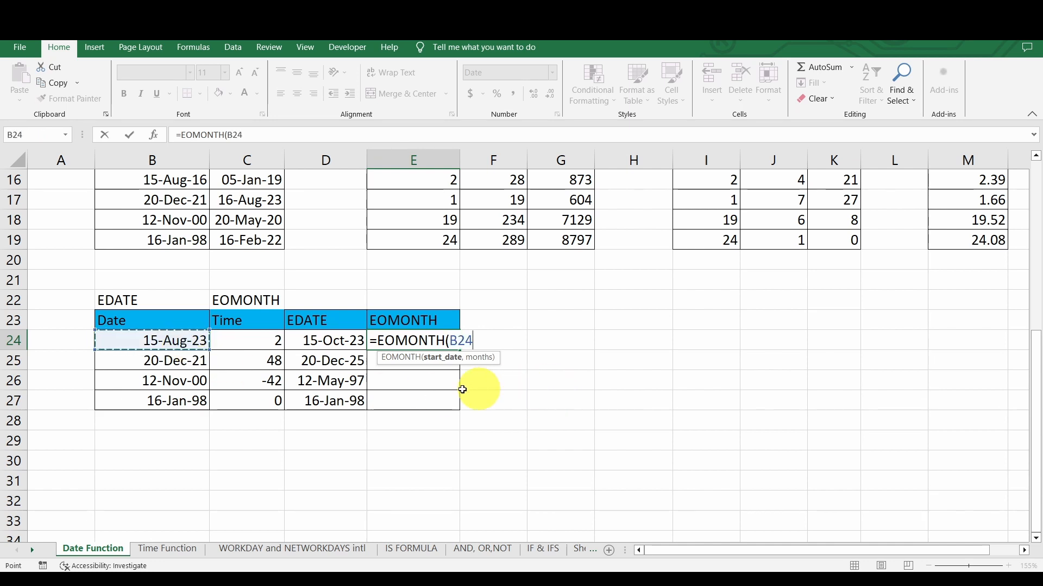
type(",")
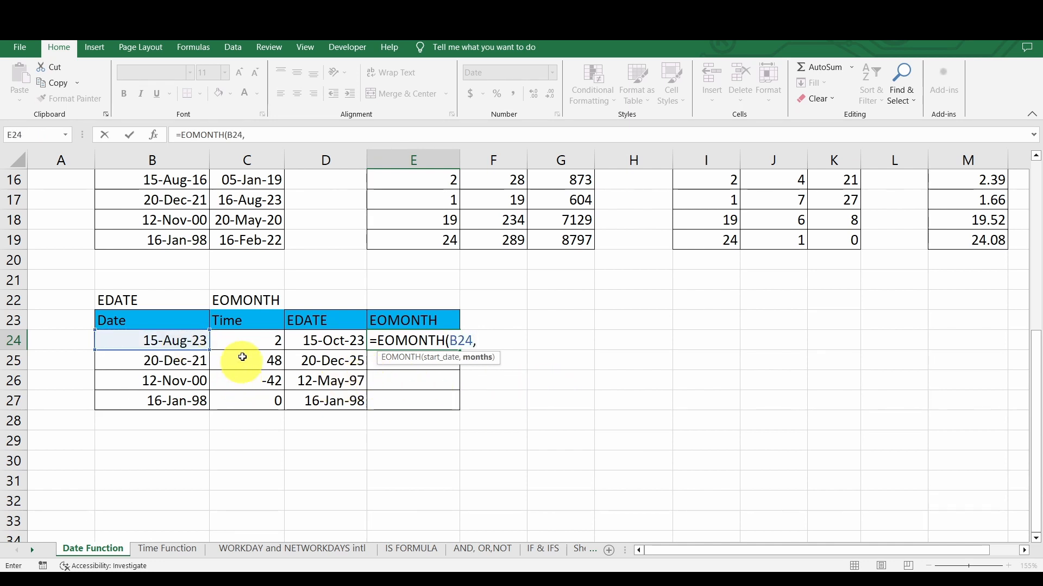
left_click(244, 340)
key("Return")
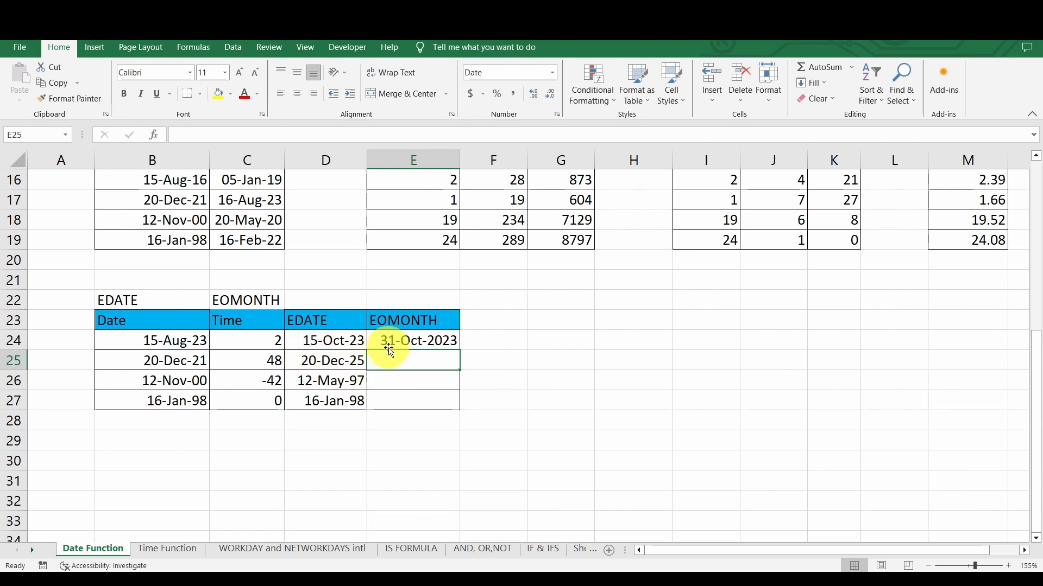
left_click(451, 342)
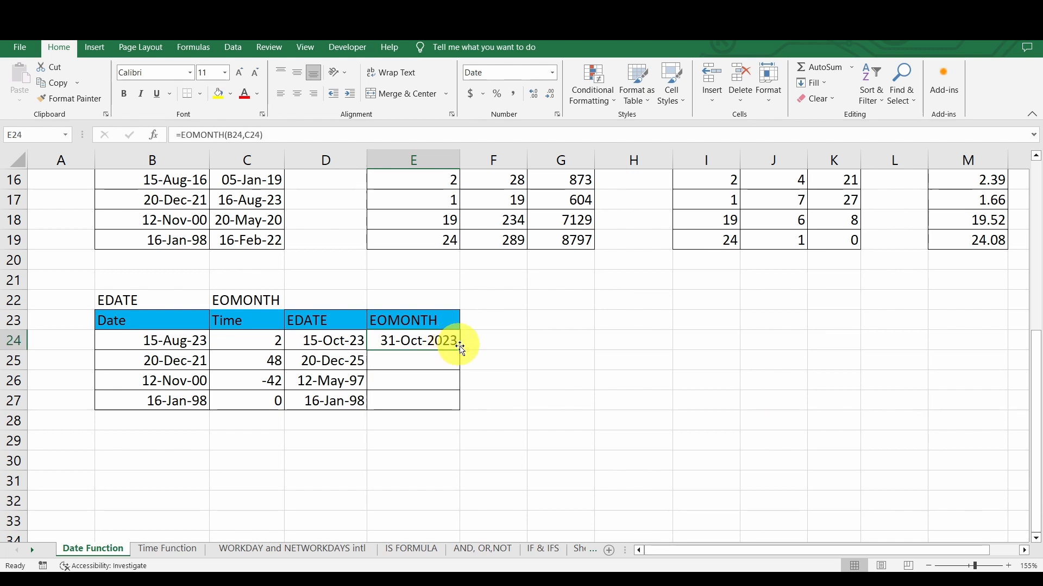
double_click(460, 351)
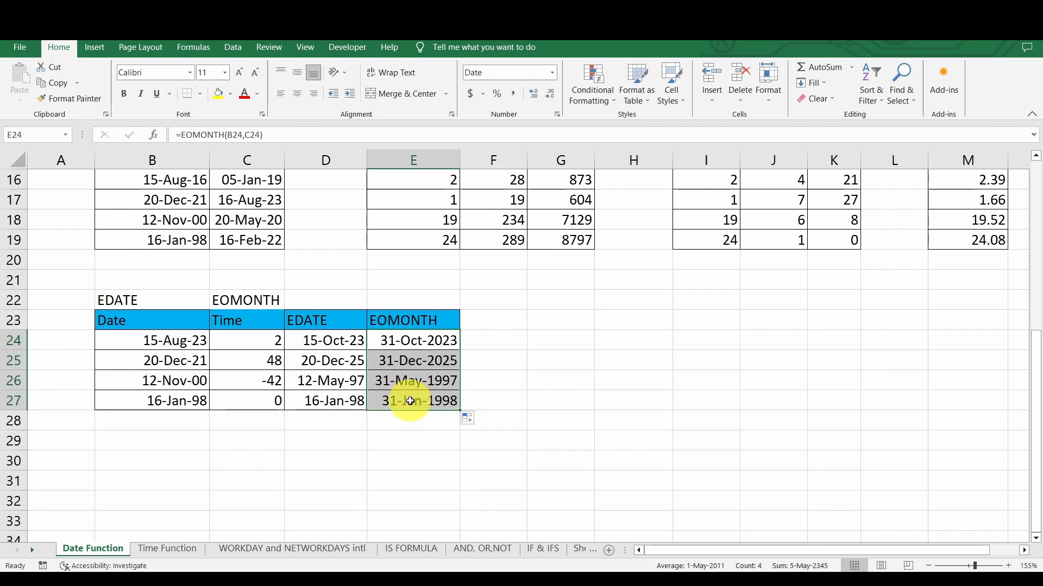
Set the Time value in C24 to 1 month for the 15-Aug-23 date.
left_click(268, 342)
type("1")
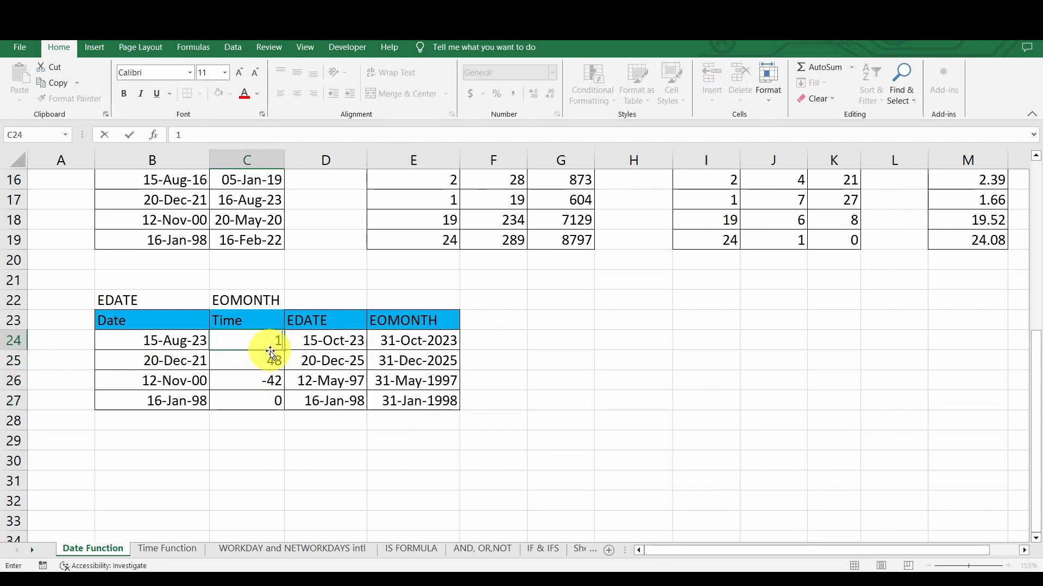
left_click(348, 360)
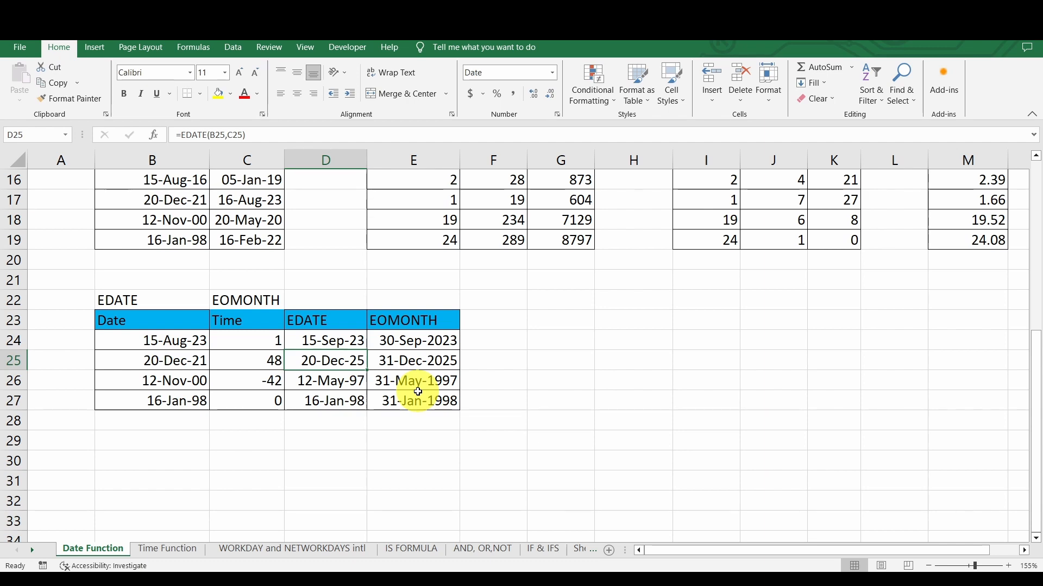
scroll(498, 437, "up", 5)
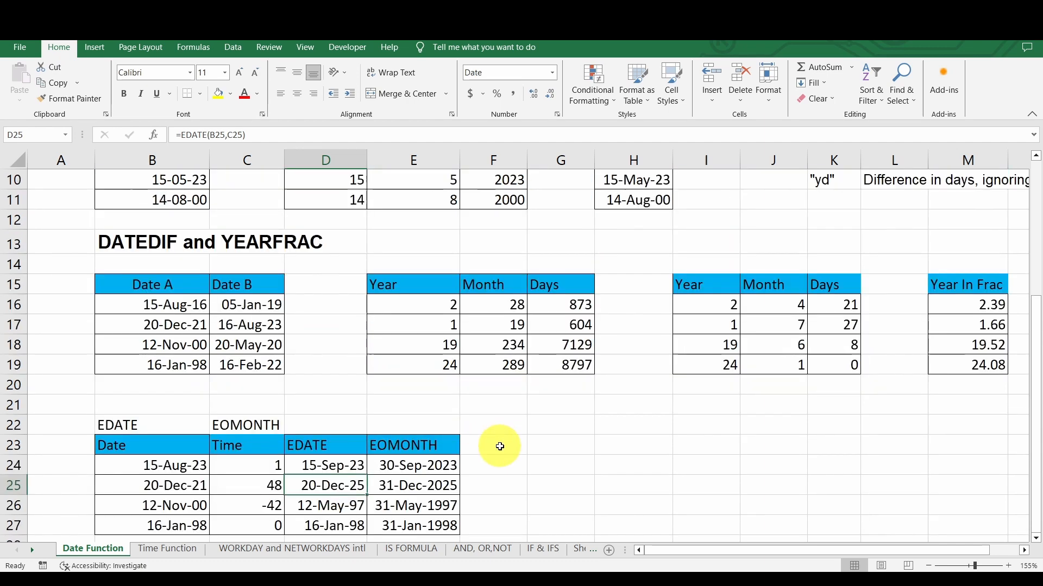
scroll(498, 451, "down", 4)
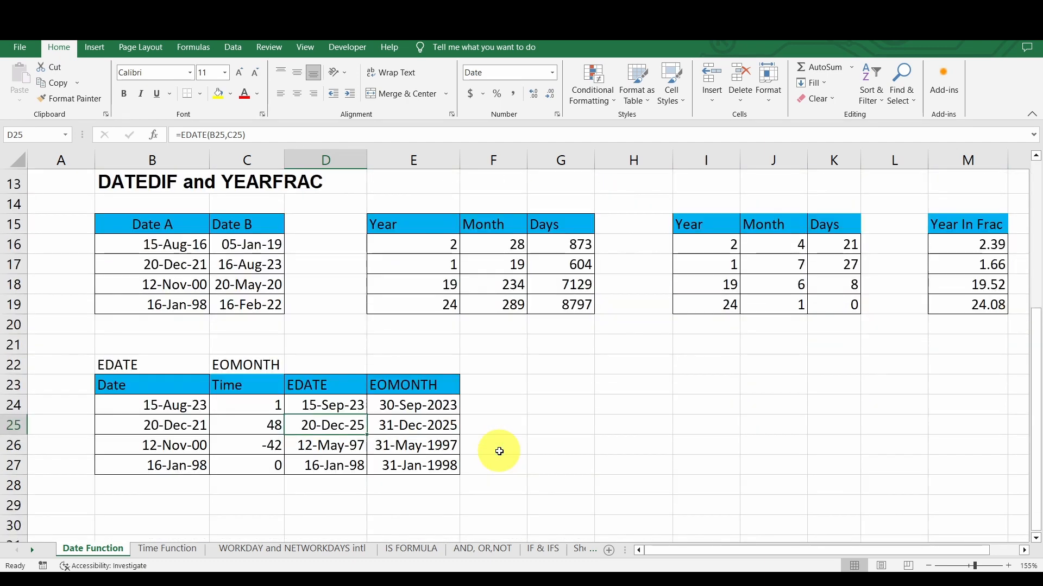
scroll(498, 451, "down", 3)
scroll(498, 451, "up", 7)
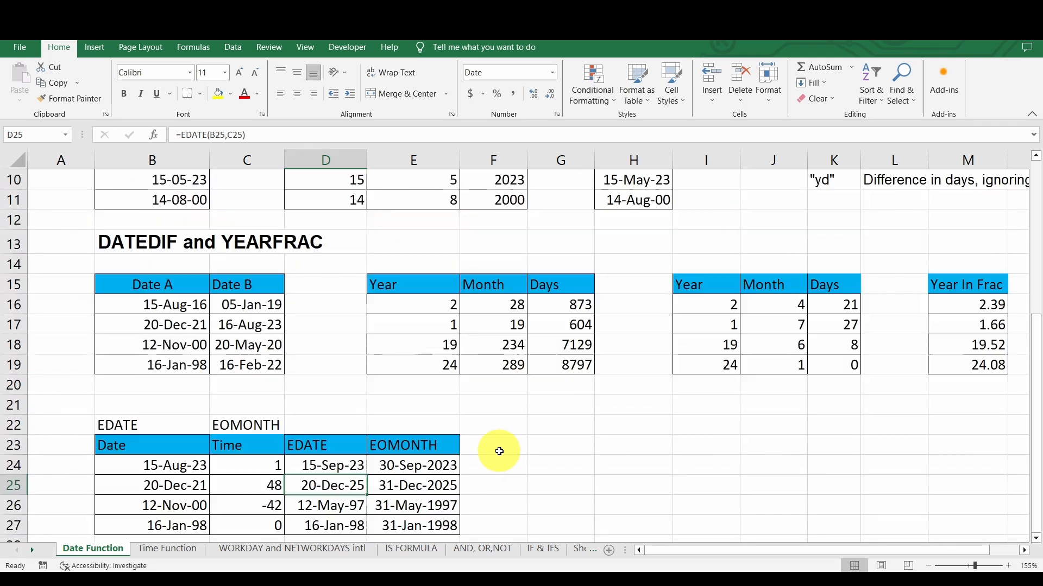